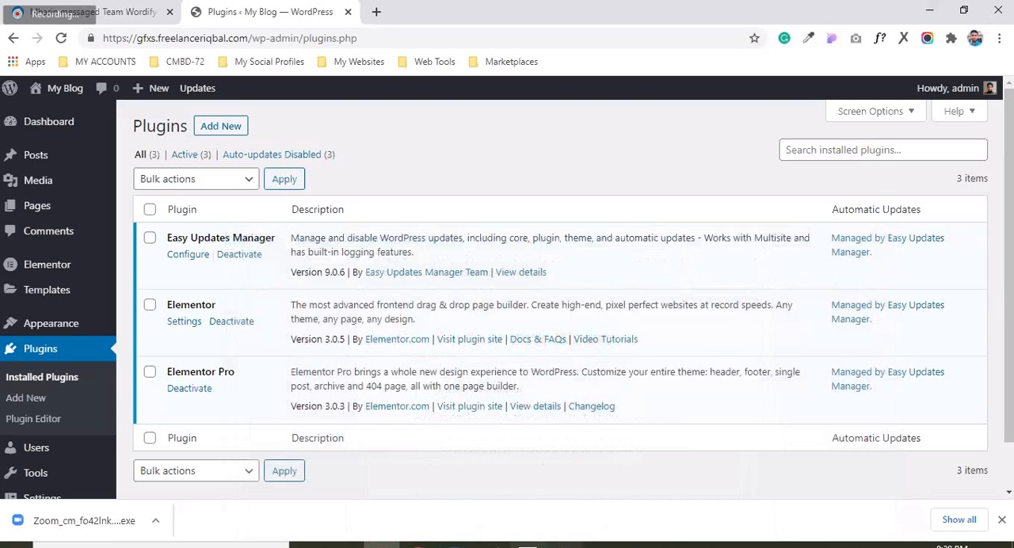
Search the plugin directory for "woocommerce" to add a new plugin
left_click(198, 131)
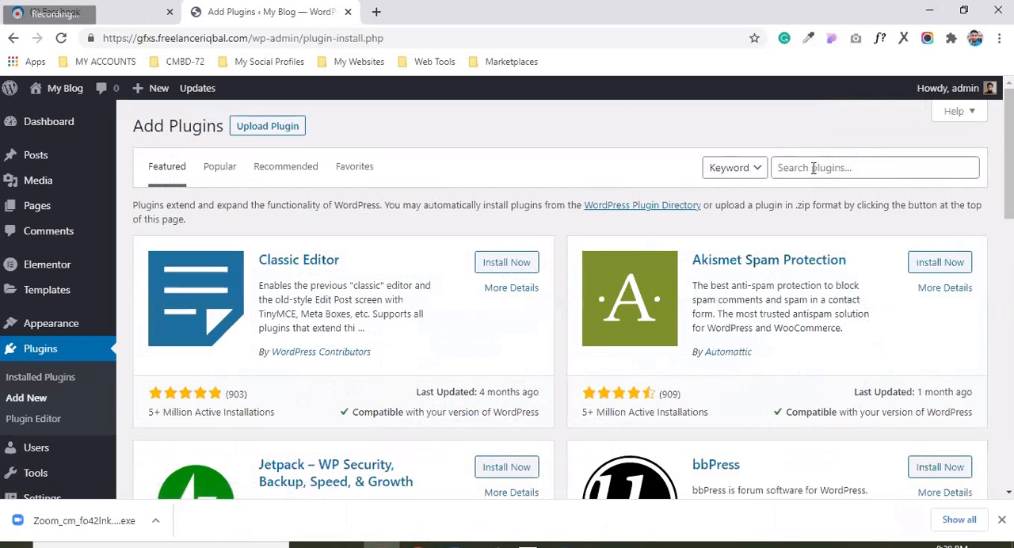
left_click(814, 168)
type("w")
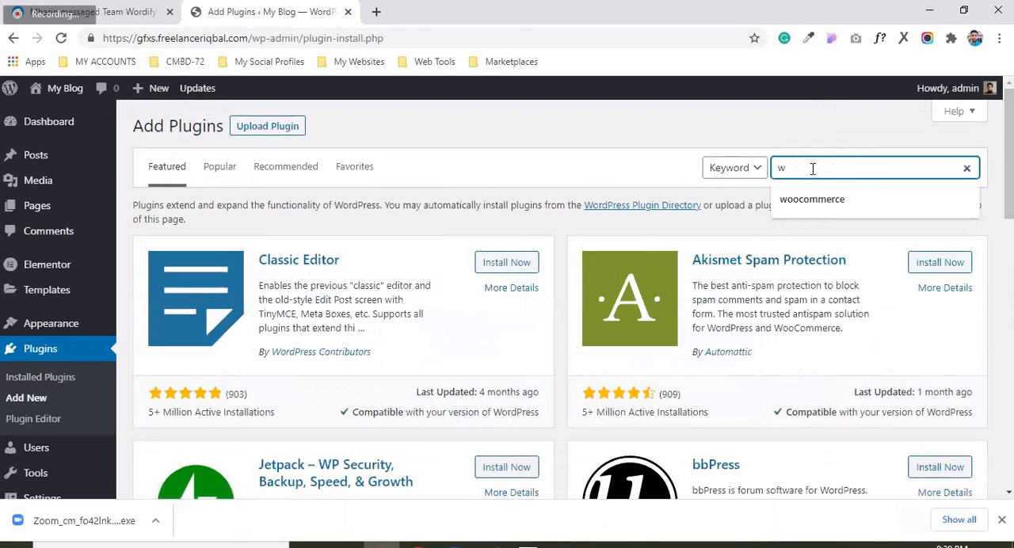
type("o")
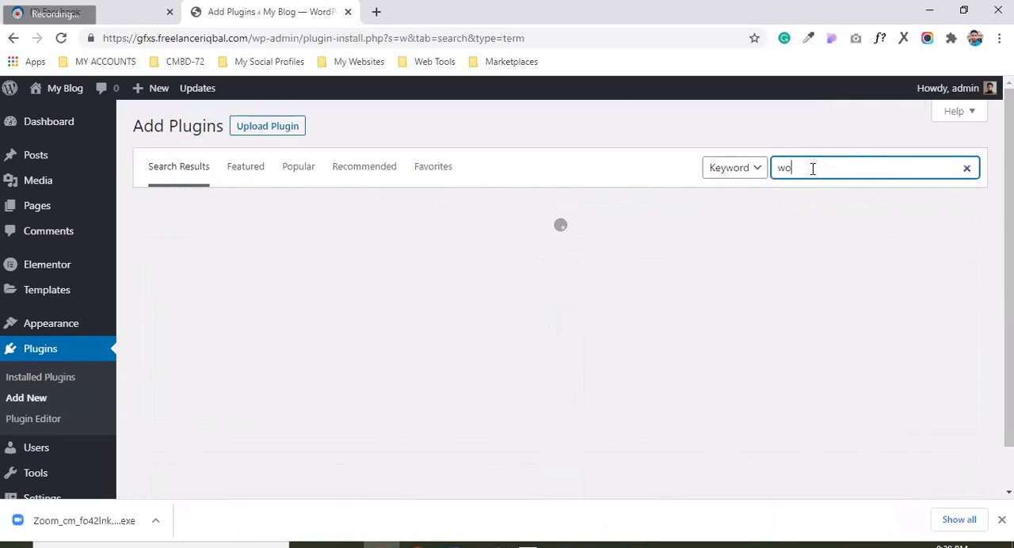
type("ocomm")
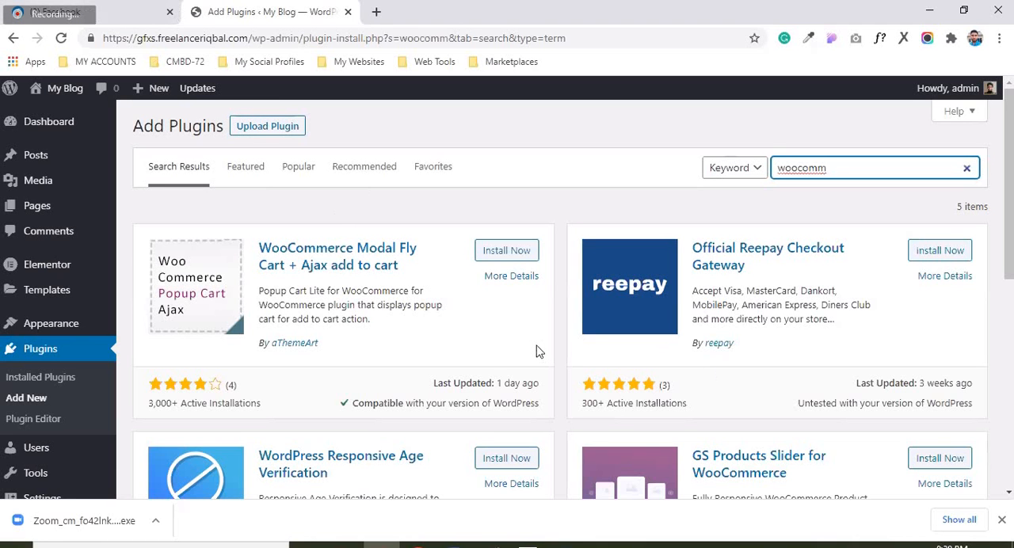
type("e")
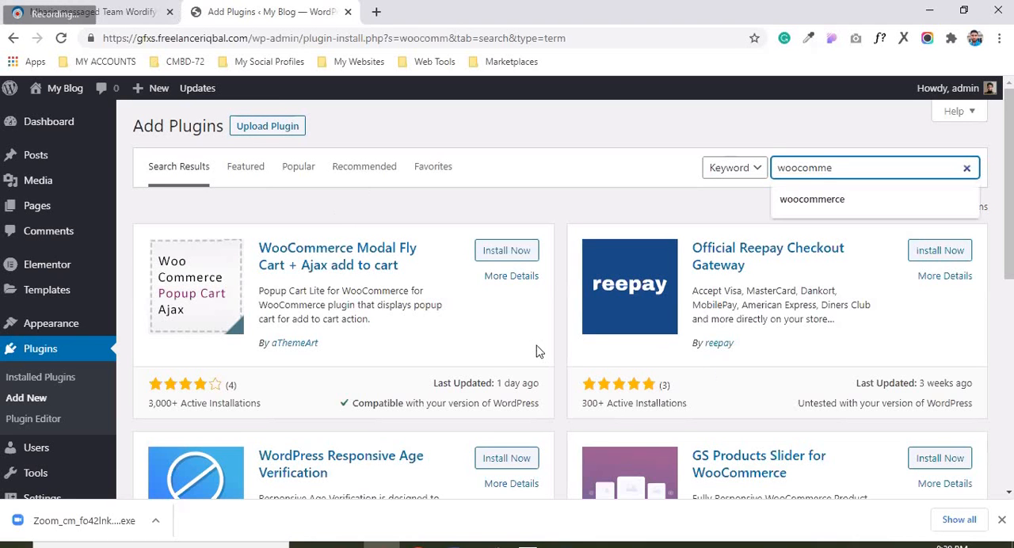
type("rc")
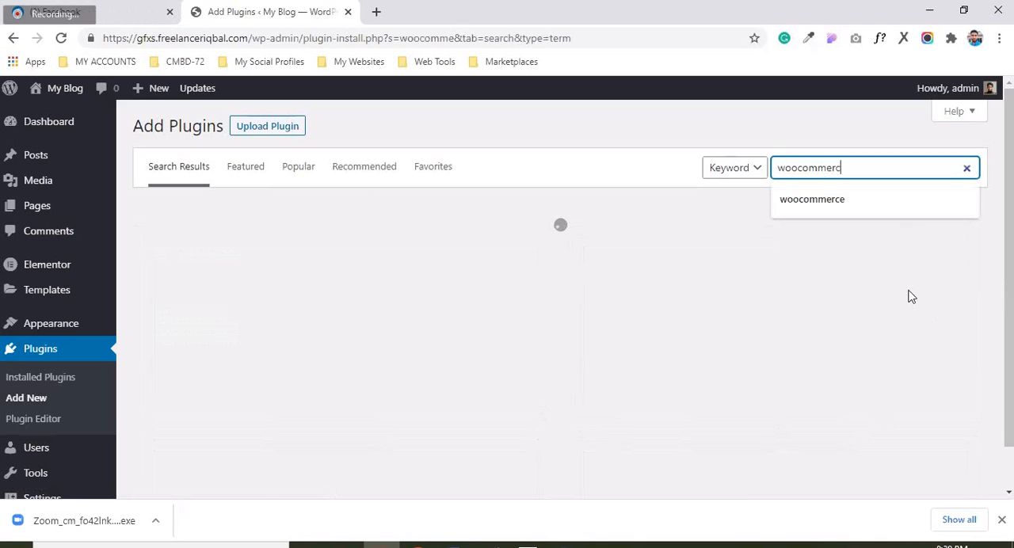
type("e")
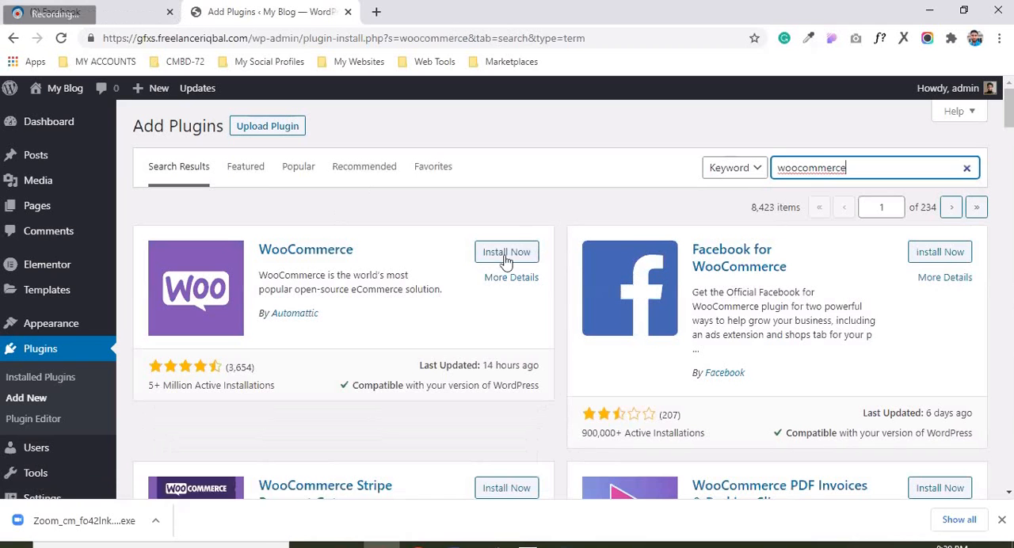
Install and activate the WooCommerce plugin by Automattic, and dismiss the browser's downloads bar
left_click(505, 253)
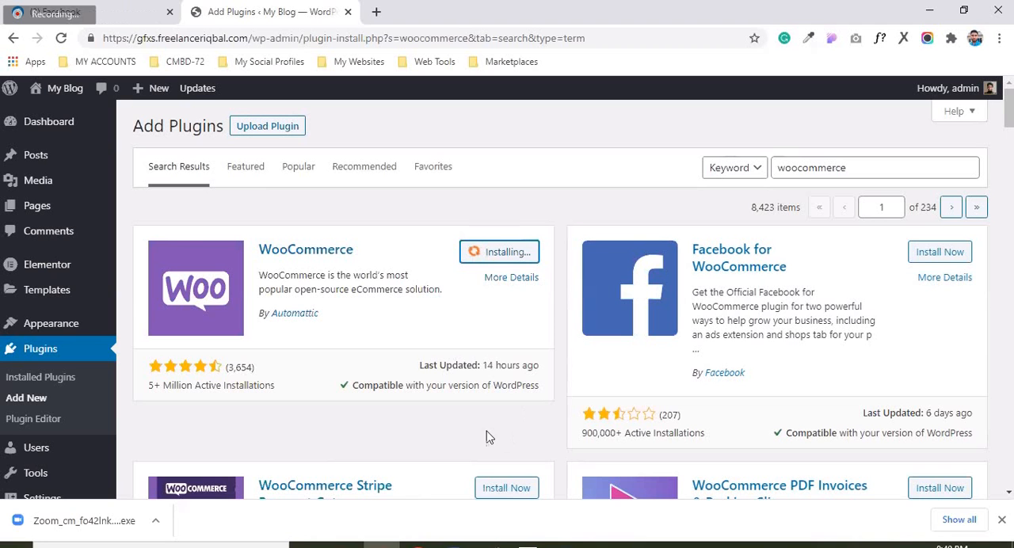
left_click(1003, 519)
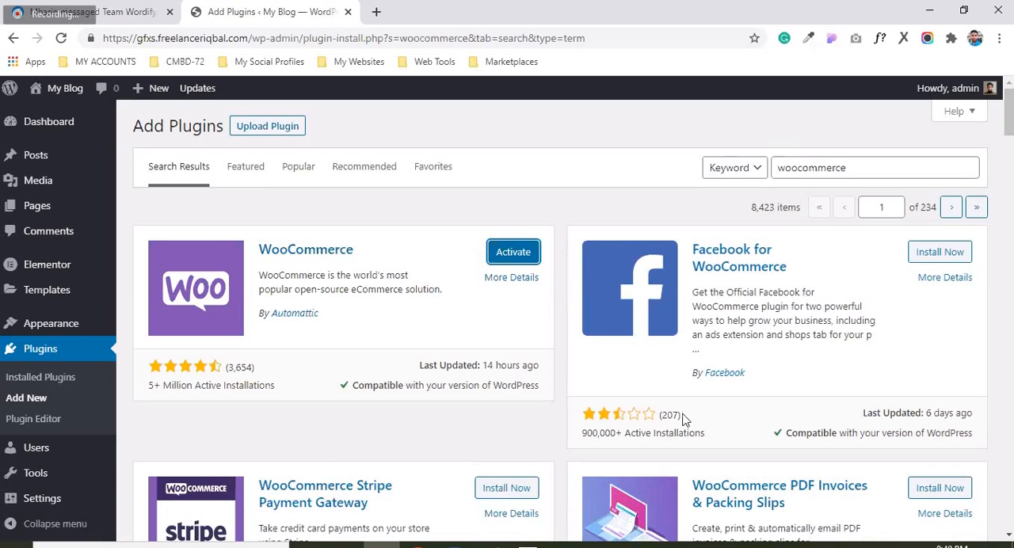
left_click(515, 254)
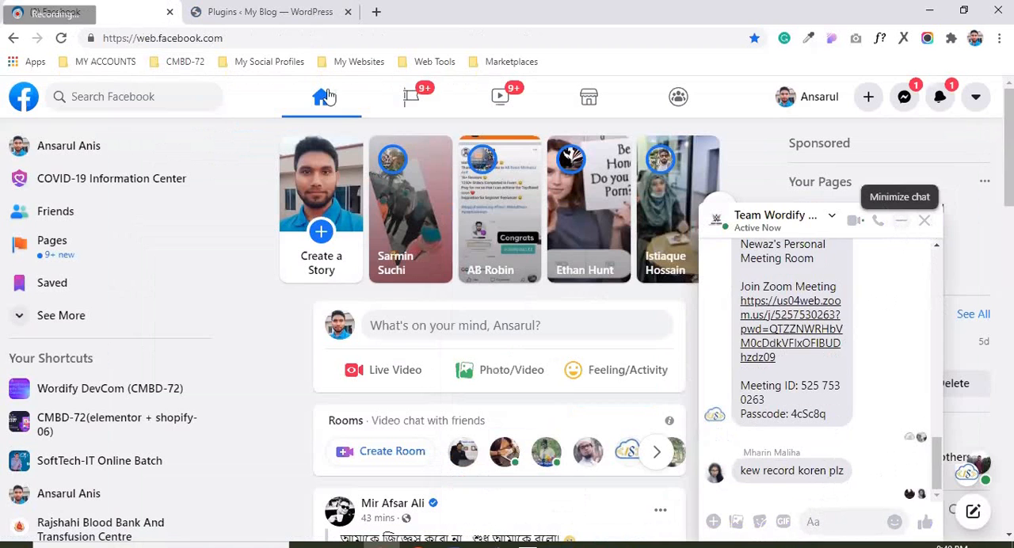
Check the installed plugins list and review the Today's Work Flow list in the Word document
key("ctrl+Tab")
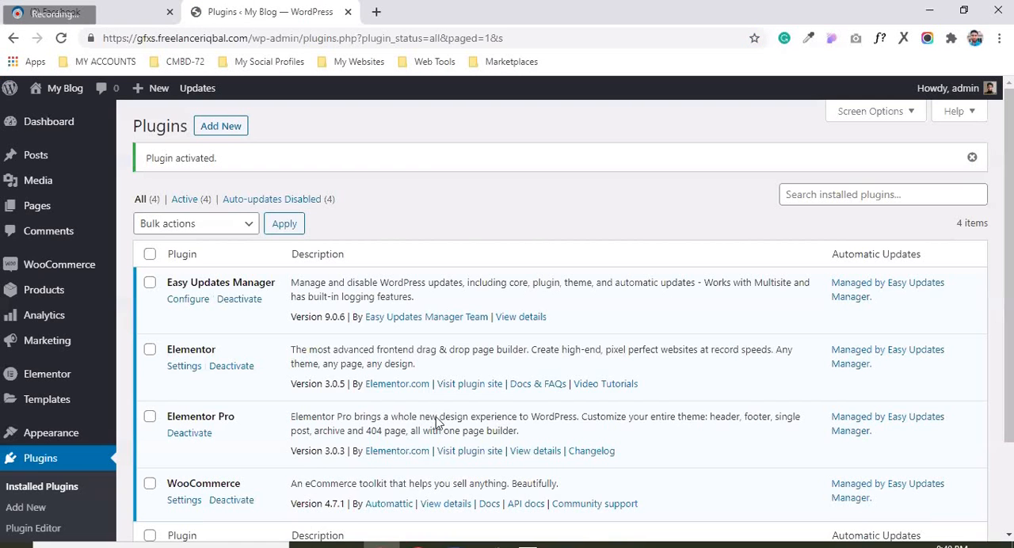
scroll(238, 414, "down", 3)
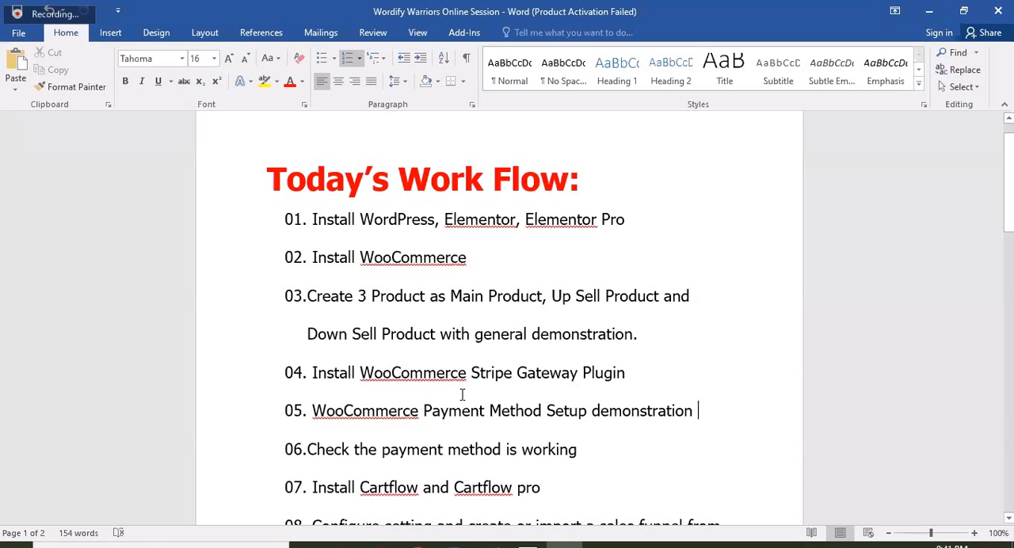
key("alt+Tab")
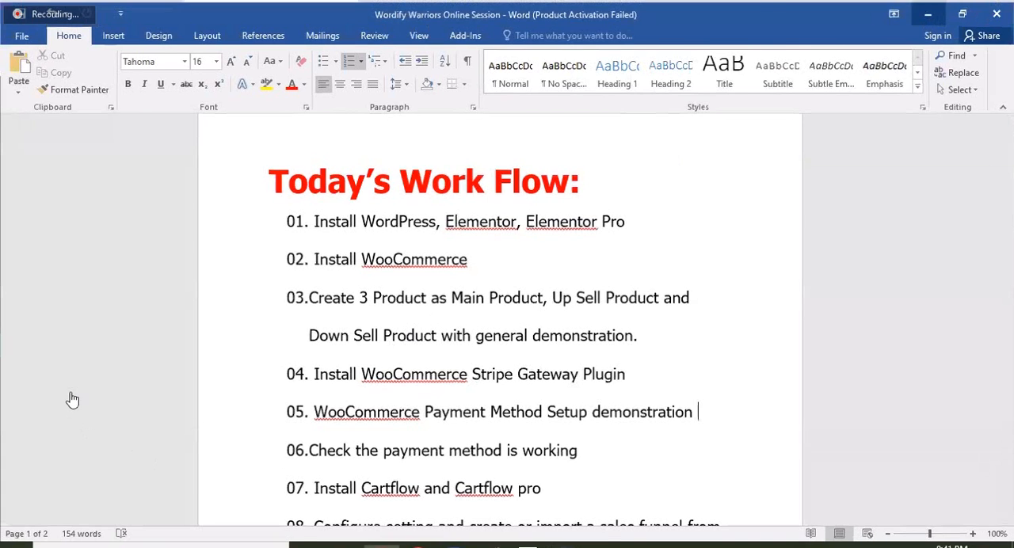
key("alt+Tab")
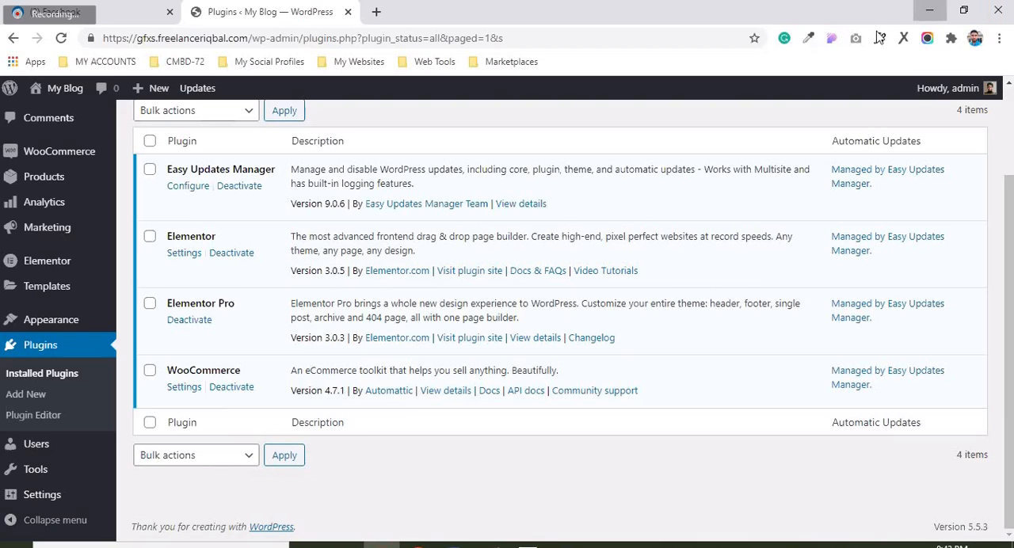
Minimize the browser and the Cartflow Packages Nulled folder window to show the desktop
left_click(930, 10)
key("alt+Tab")
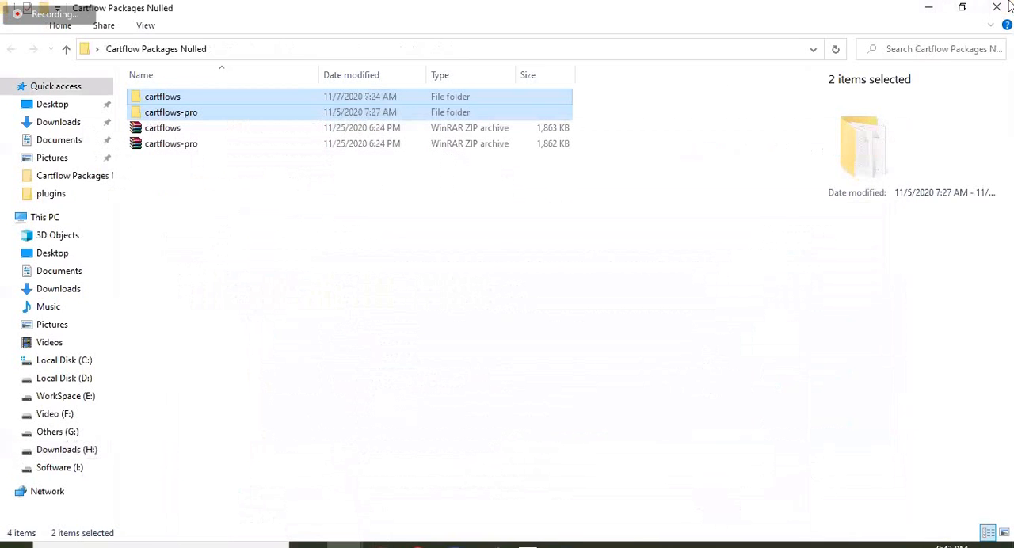
key("super+d")
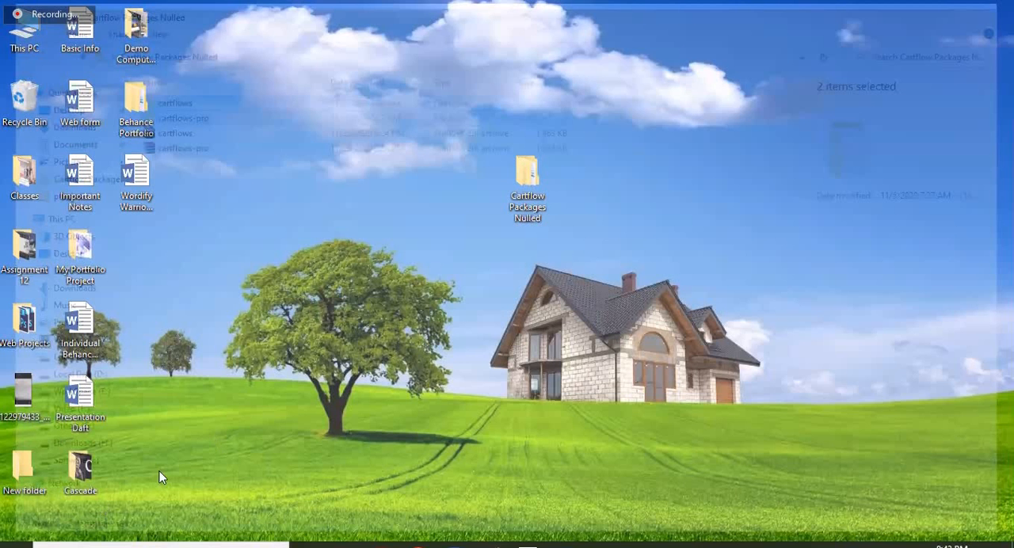
right_click(348, 323)
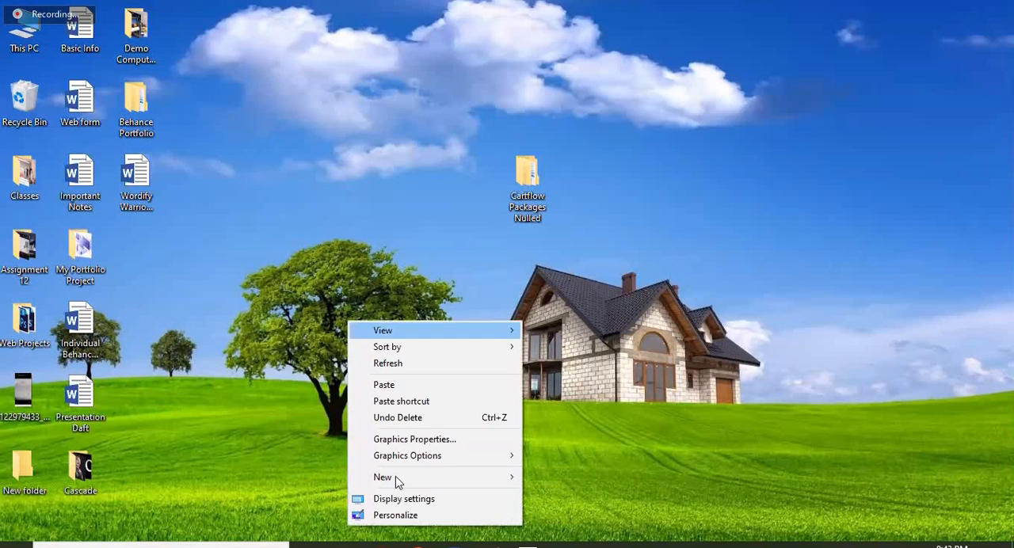
Search Windows for "paint" and open the Paint app
left_click(16, 546)
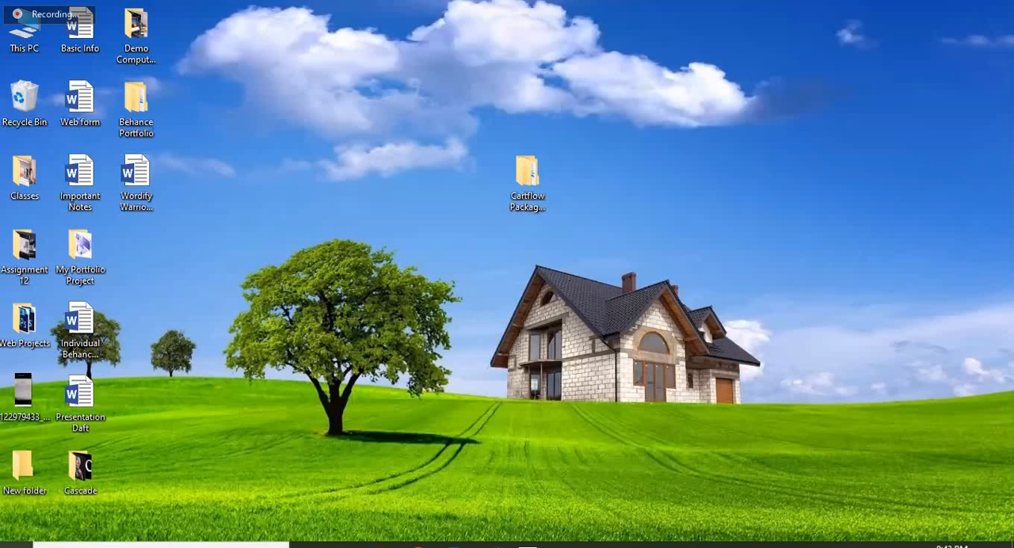
type("api")
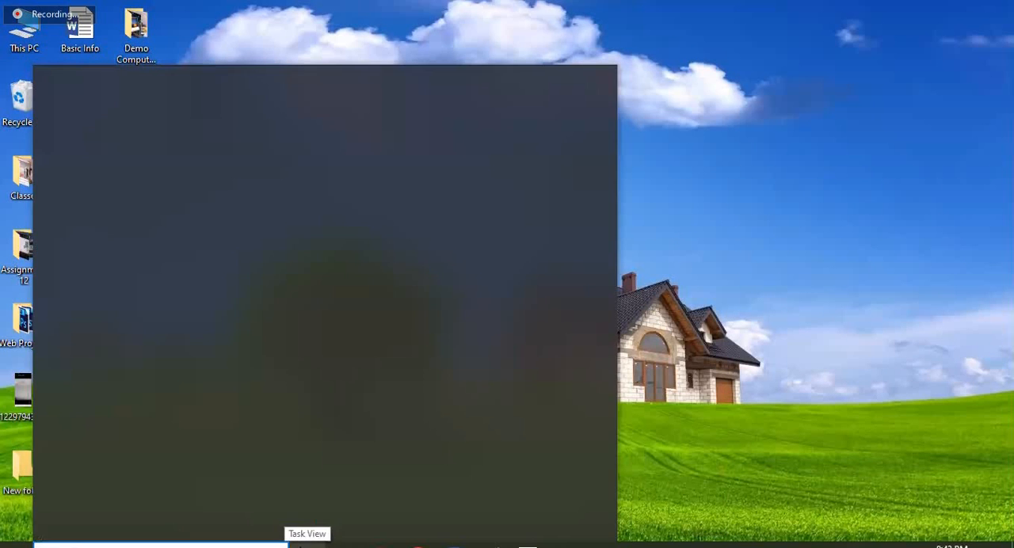
key("BackSpace")
key("BackSpace")
key("BackSpace")
type("paint")
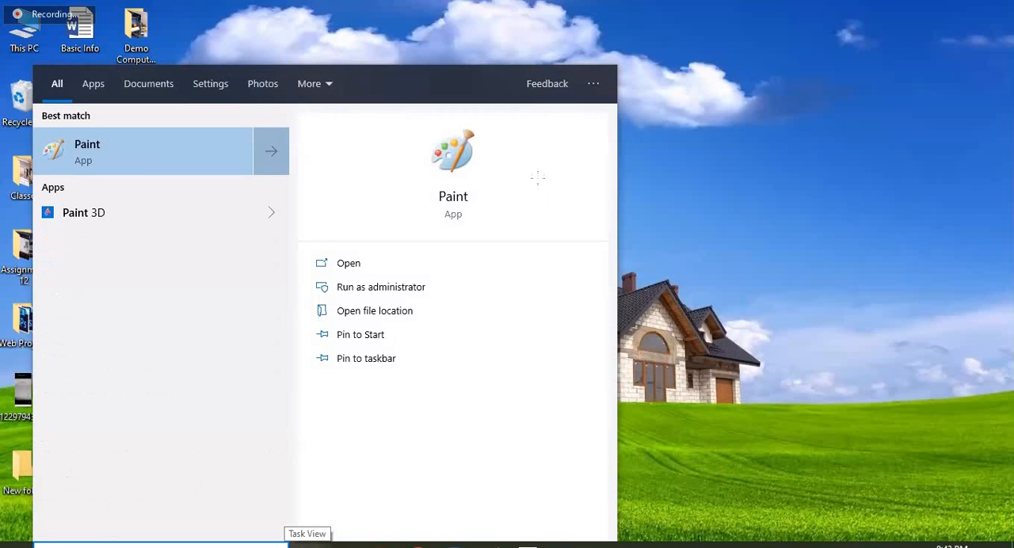
left_click(460, 163)
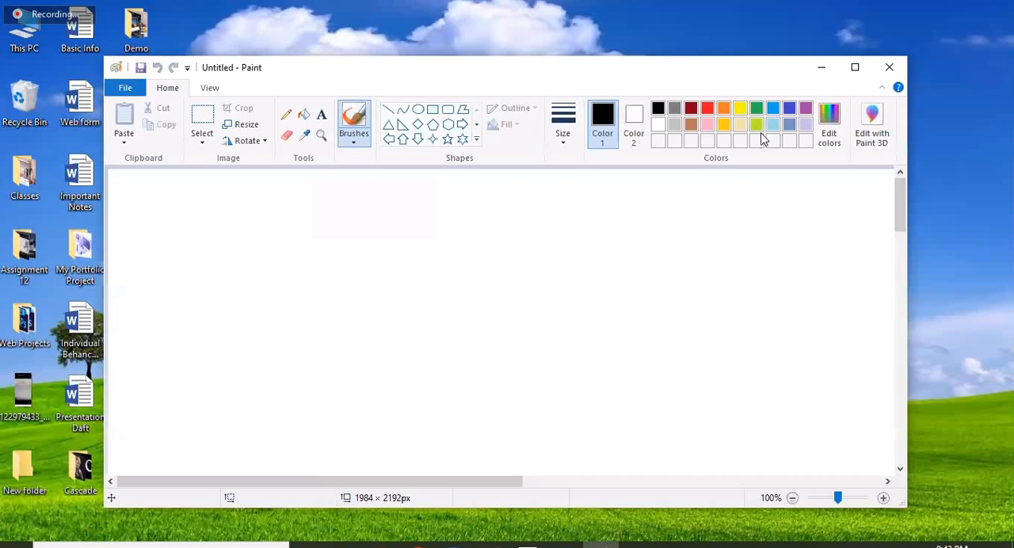
Draw a red rectangle of about 186 × 129 px on the blank canvas
left_click(433, 109)
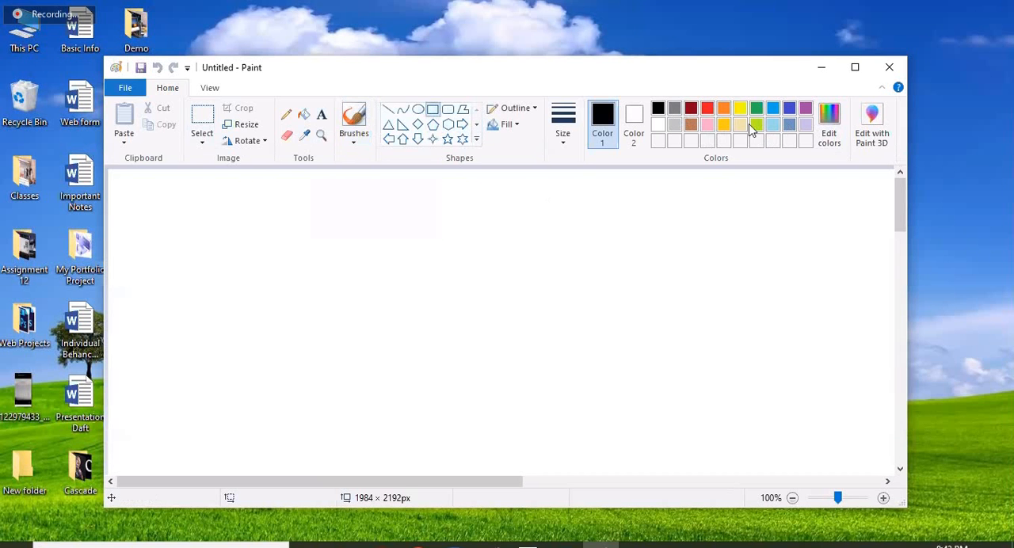
left_click(707, 108)
left_click_drag(298, 222, 438, 318)
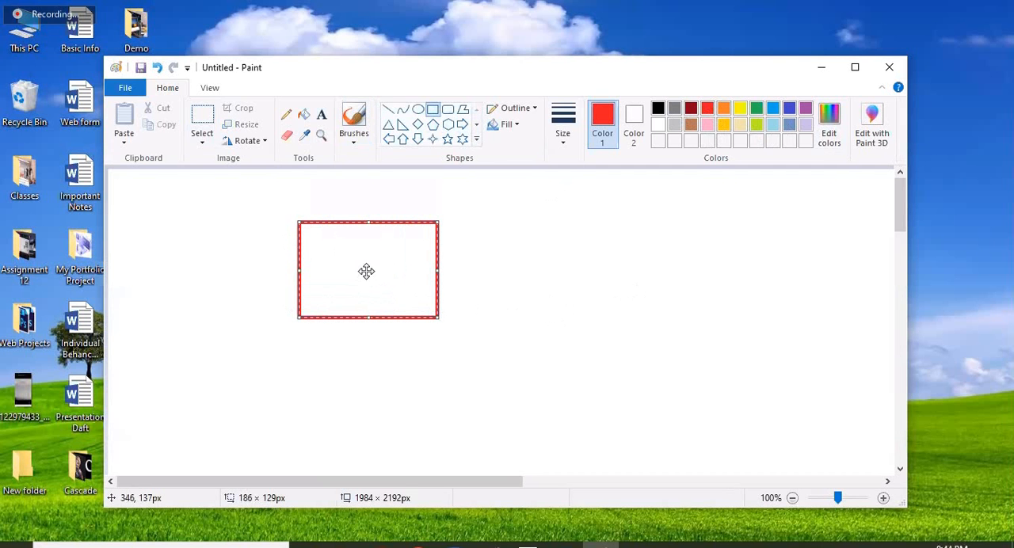
left_click(530, 274)
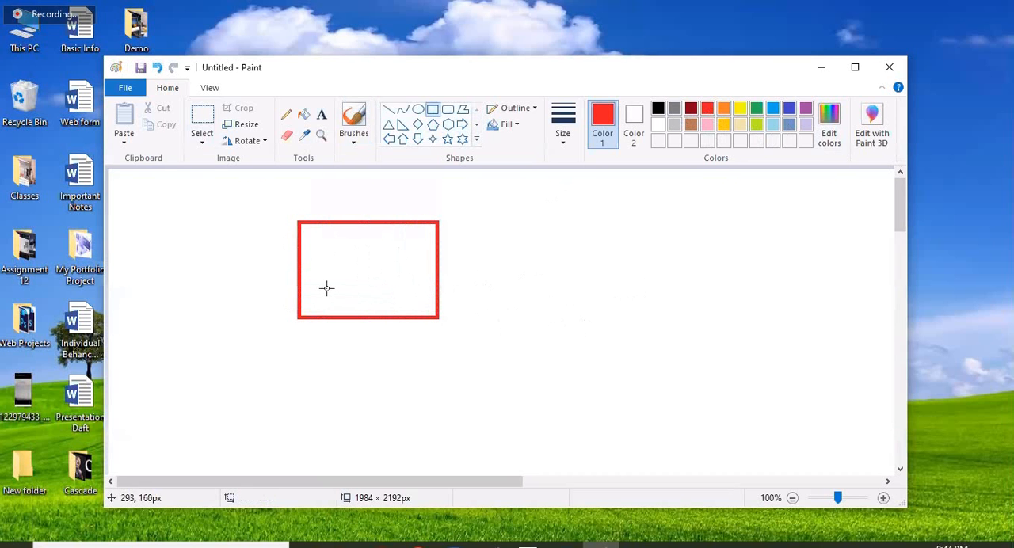
Draw a red line about 143 px long from the rectangle's right edge and a rectangle of about 151 × 136 px at its end
left_click(388, 109)
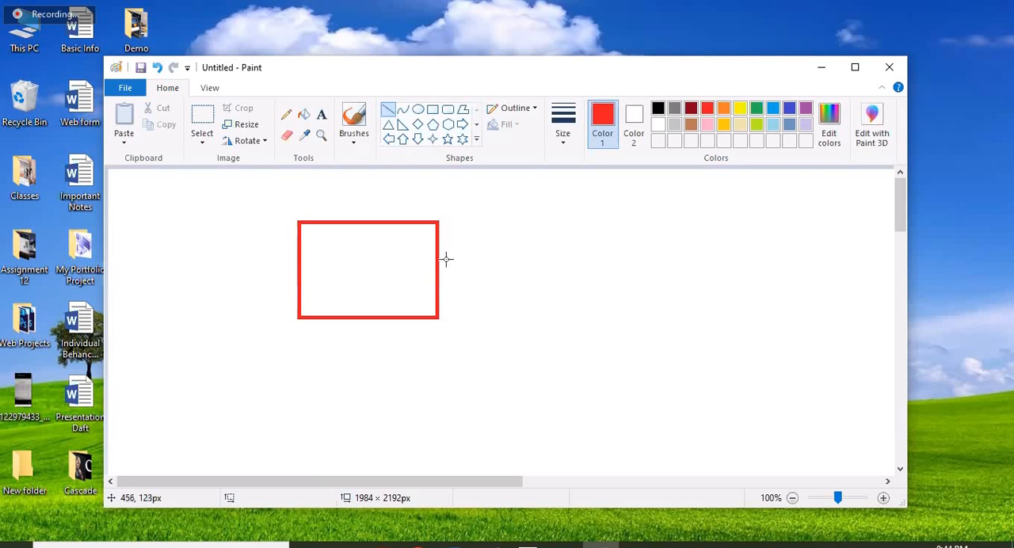
left_click_drag(435, 253, 541, 251)
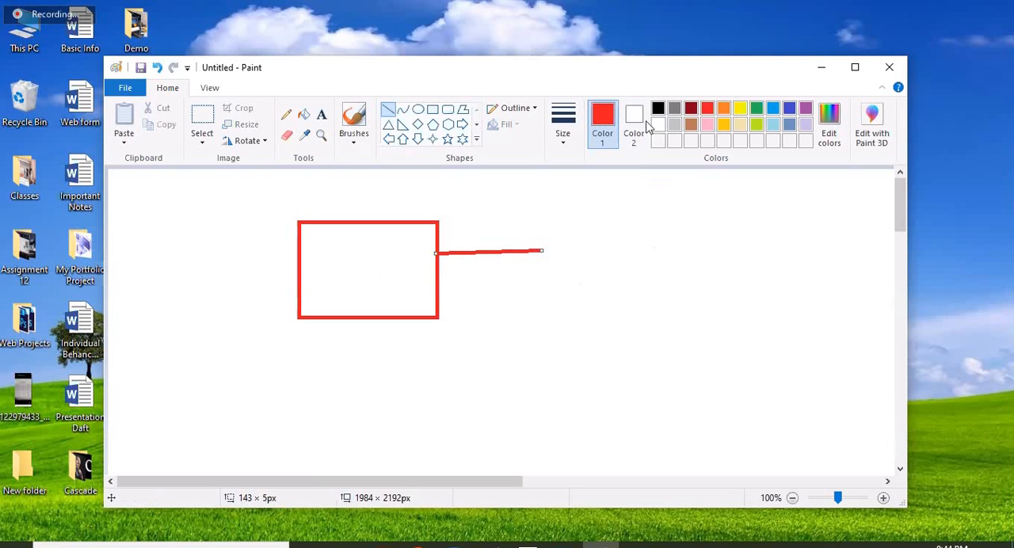
left_click(433, 108)
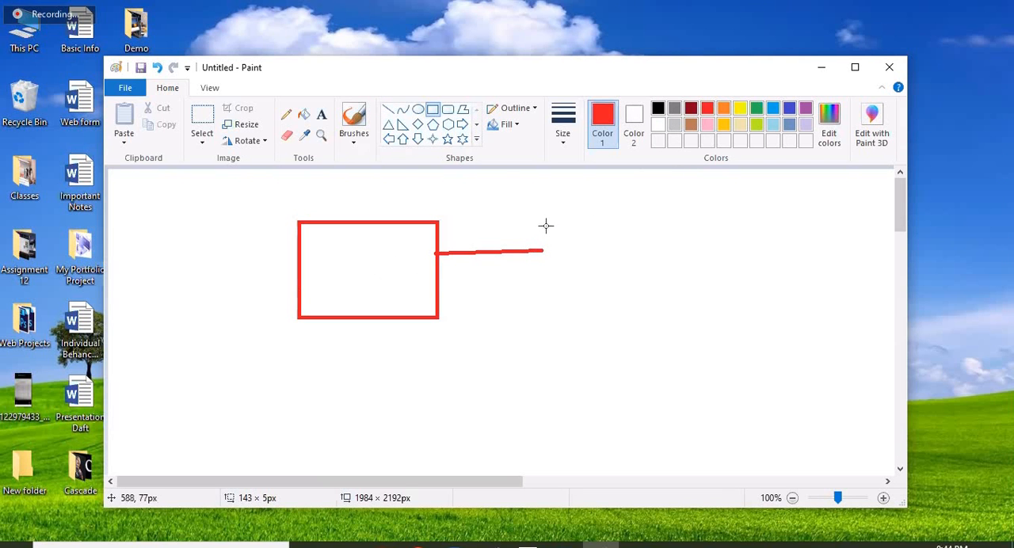
left_click_drag(543, 222, 657, 324)
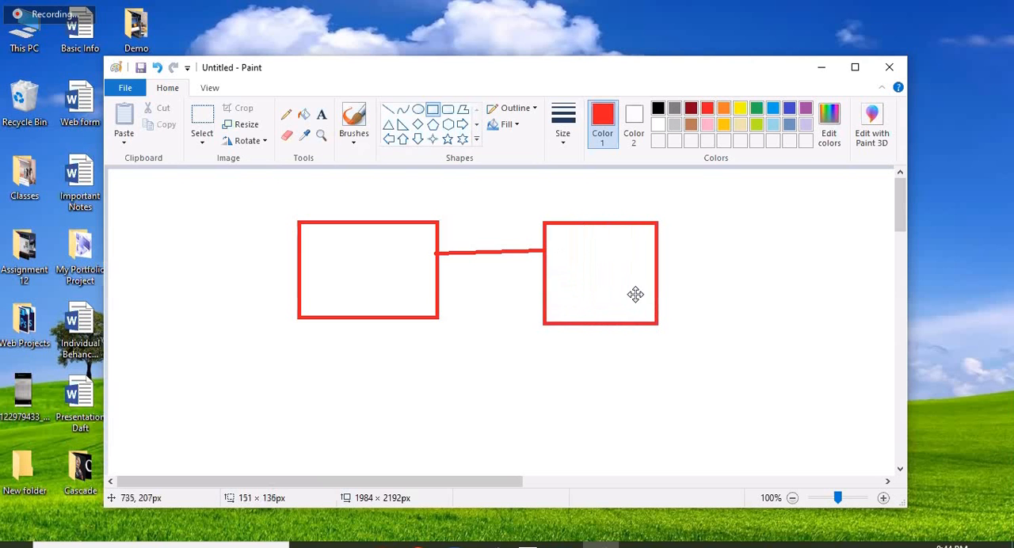
Draw a thin bar of about 126 × 7 px to the right of the second rectangle and a box of about 76 × 74 px beyond it
left_click_drag(673, 263, 766, 268)
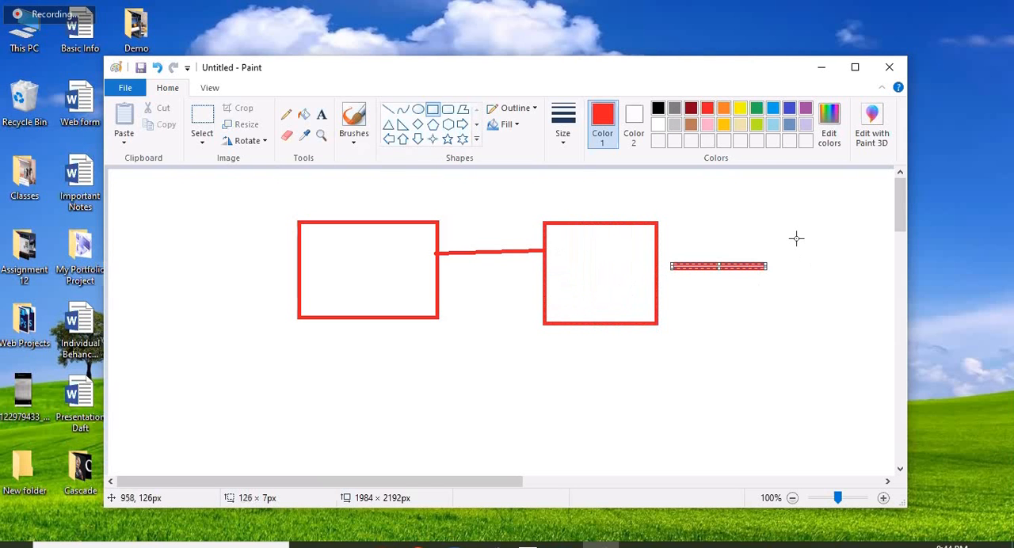
mouse_move(797, 238)
left_mouse_down()
mouse_move(803, 267)
mouse_move(854, 294)
left_mouse_up()
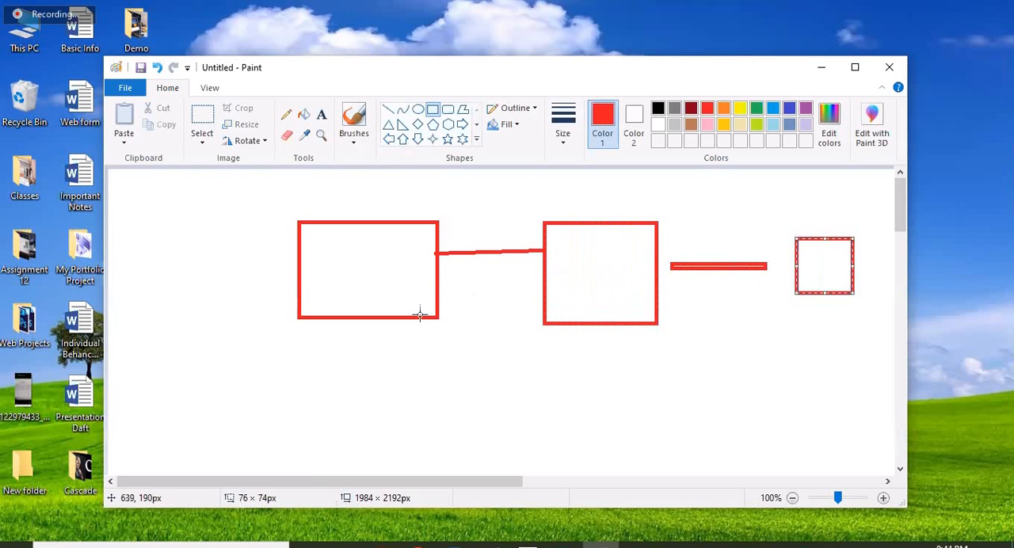
Draw a small rectangle of about 42 × 17 px inside the second box's lower edge and a vertical line about 106 px long below the box
left_click_drag(581, 306, 614, 320)
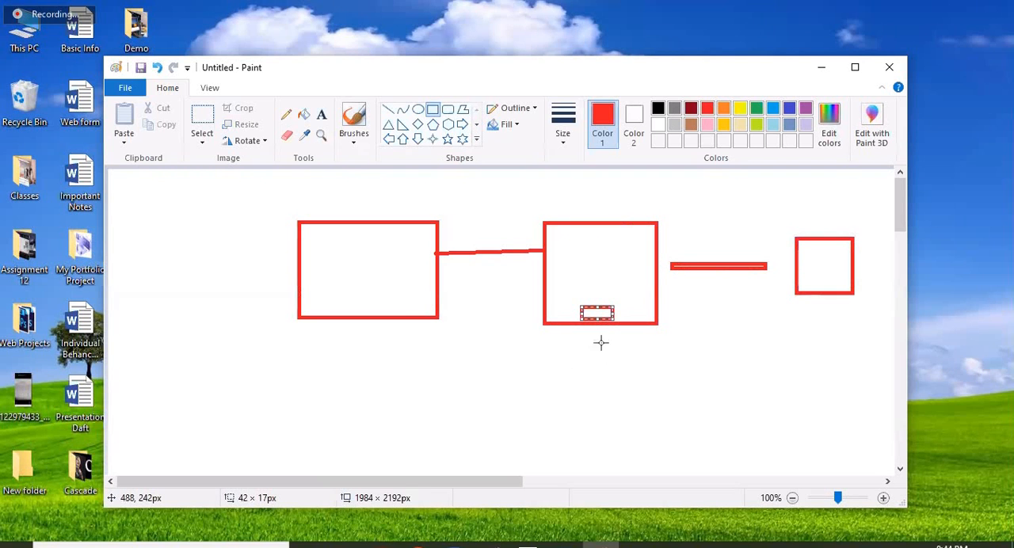
left_click_drag(598, 320, 604, 418)
left_click(388, 110)
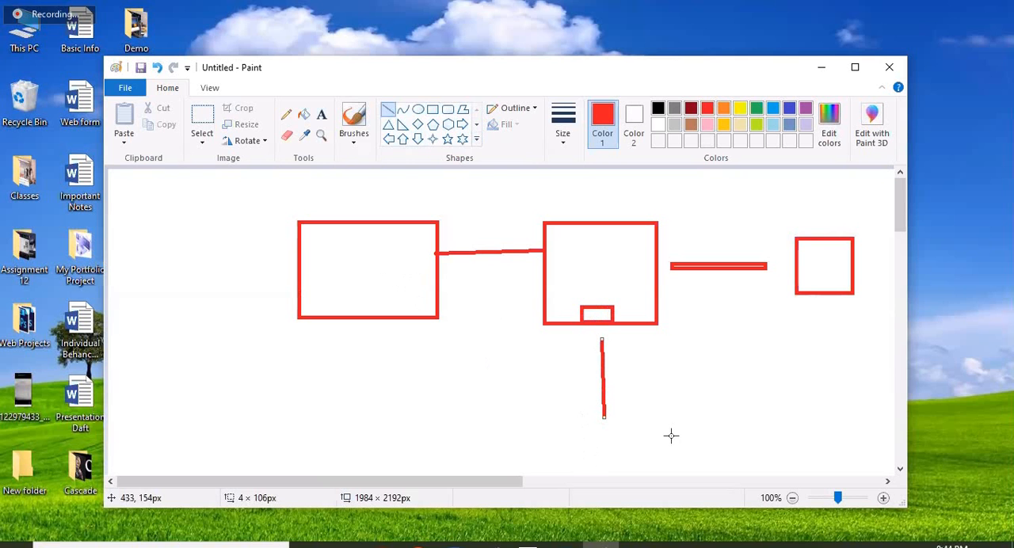
Below the vertical line, draw a sloped line about 126 px wide, a box of about 182 × 87 px around it and a 41 × 8 px bar
left_click_drag(576, 426, 670, 439)
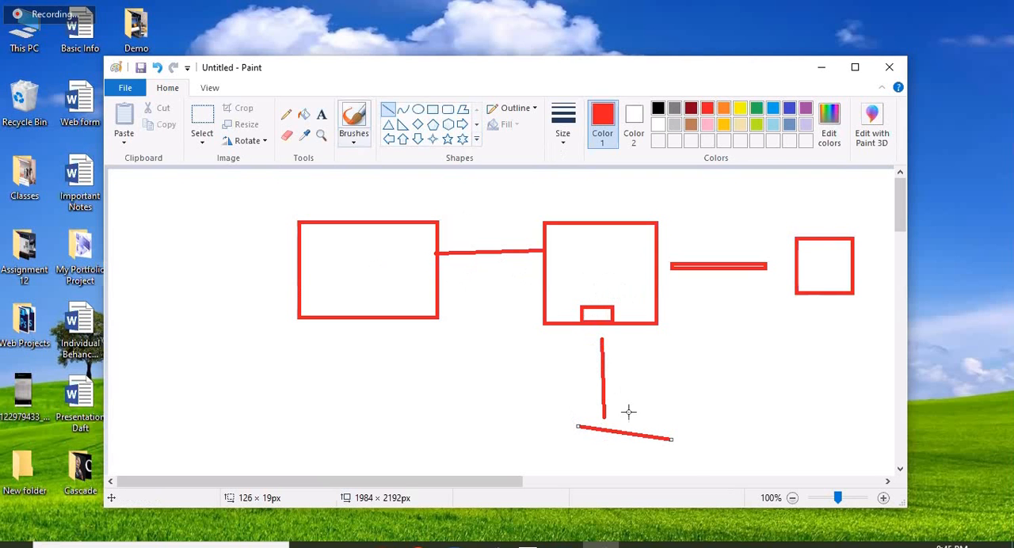
left_click_drag(694, 476, 558, 413)
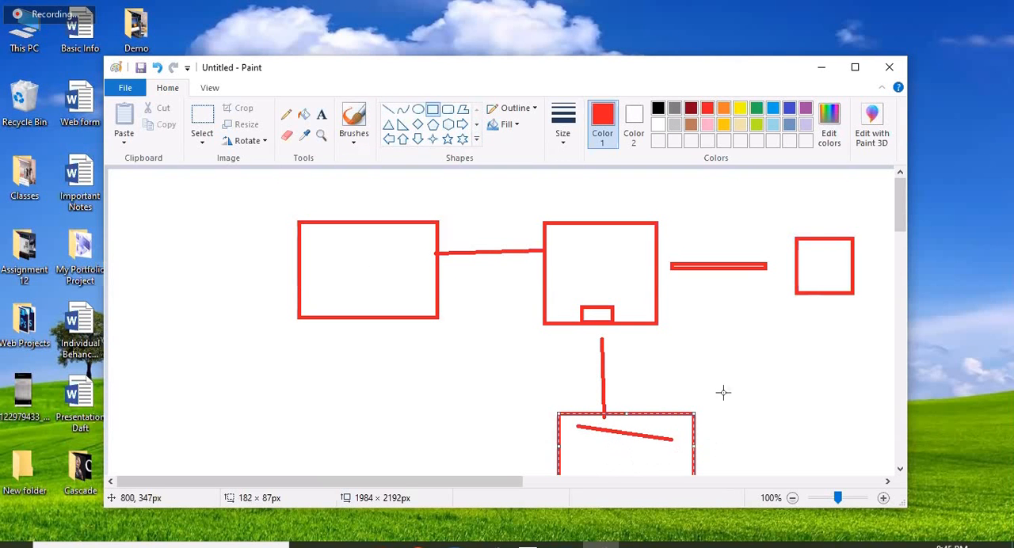
left_click_drag(705, 426, 675, 420)
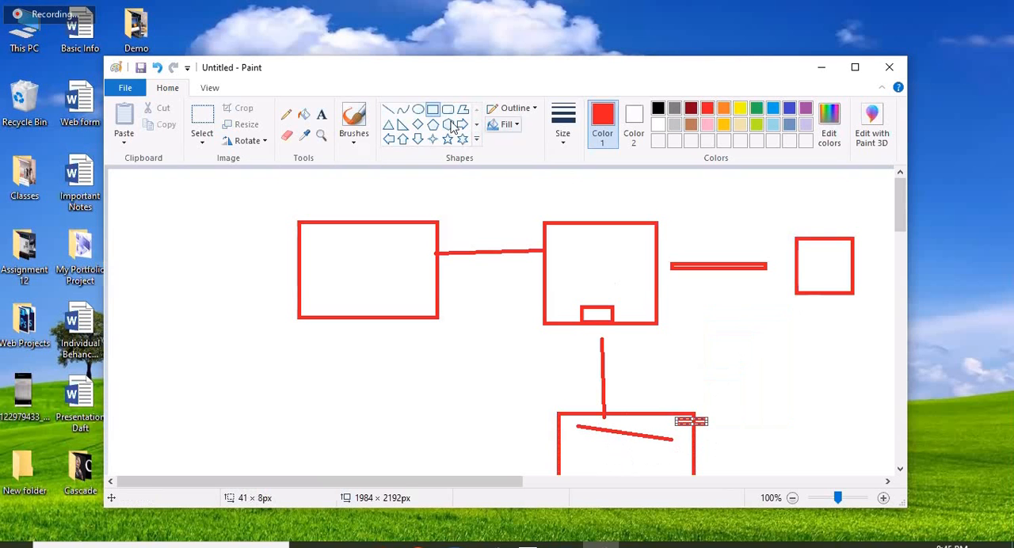
Draw a diagonal line of about 119 × 149 px from the small far-right box down toward the bar on the lower box
left_click(388, 109)
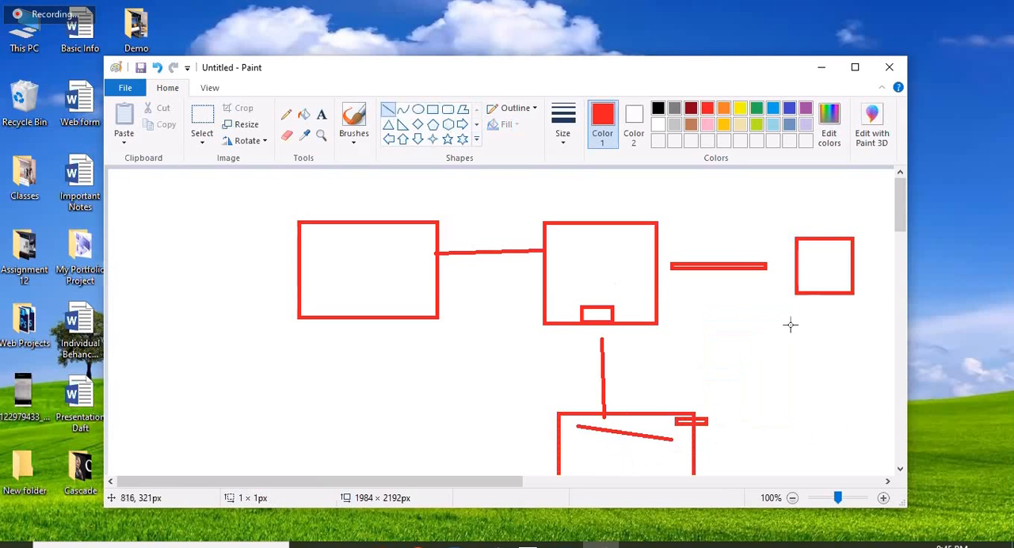
left_click_drag(805, 299, 717, 408)
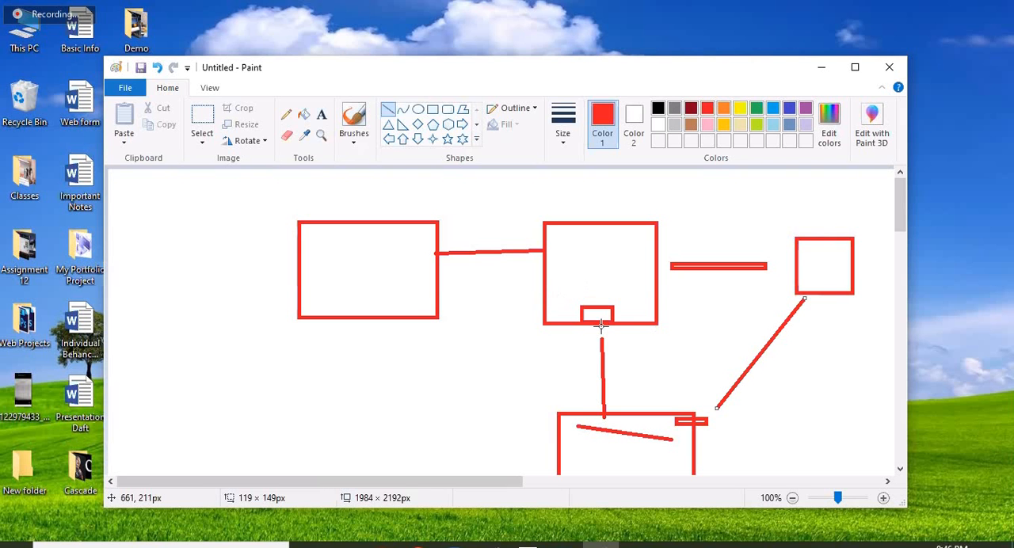
scroll(651, 330, "down", 1)
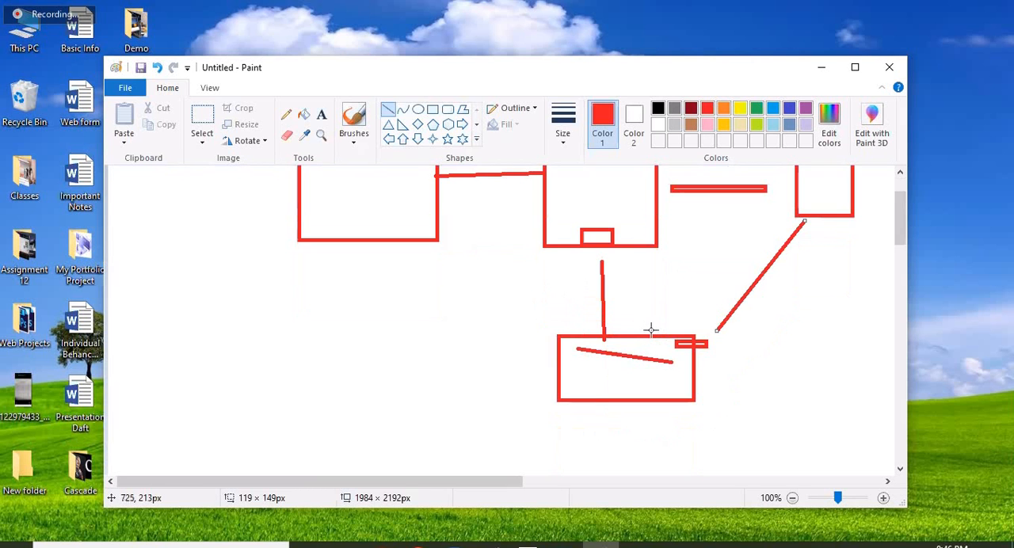
scroll(897, 267, "up", 1)
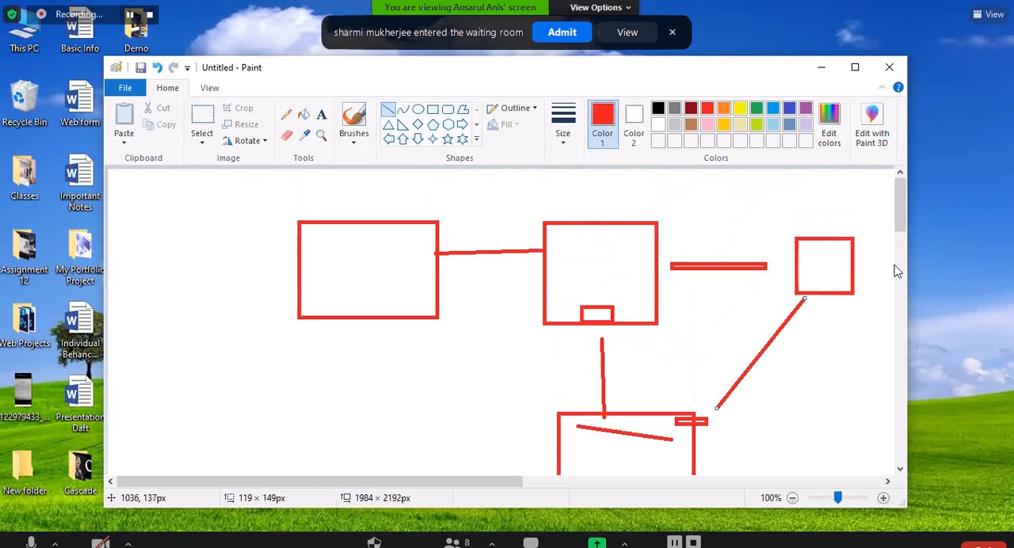
left_click_drag(901, 222, 903, 231)
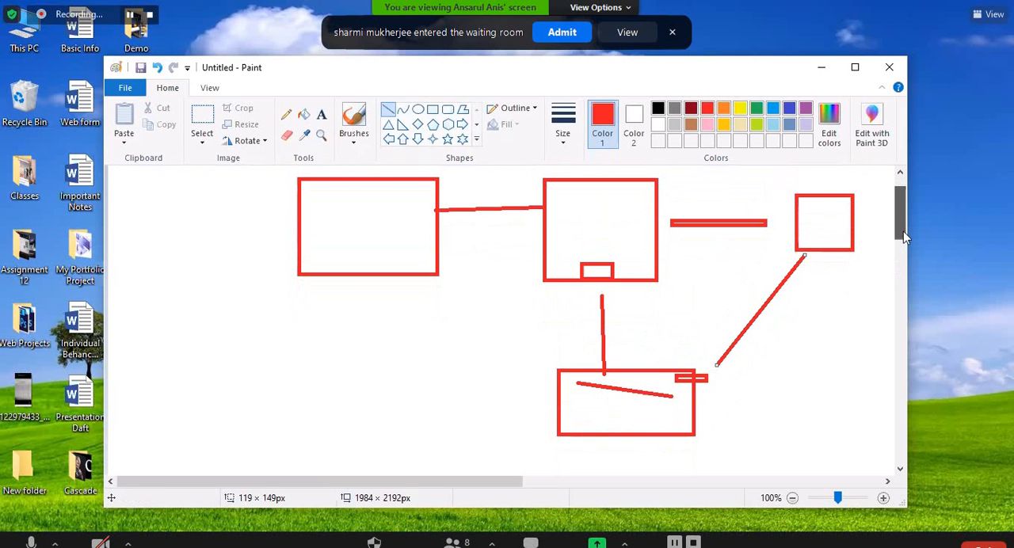
left_click_drag(904, 231, 889, 242)
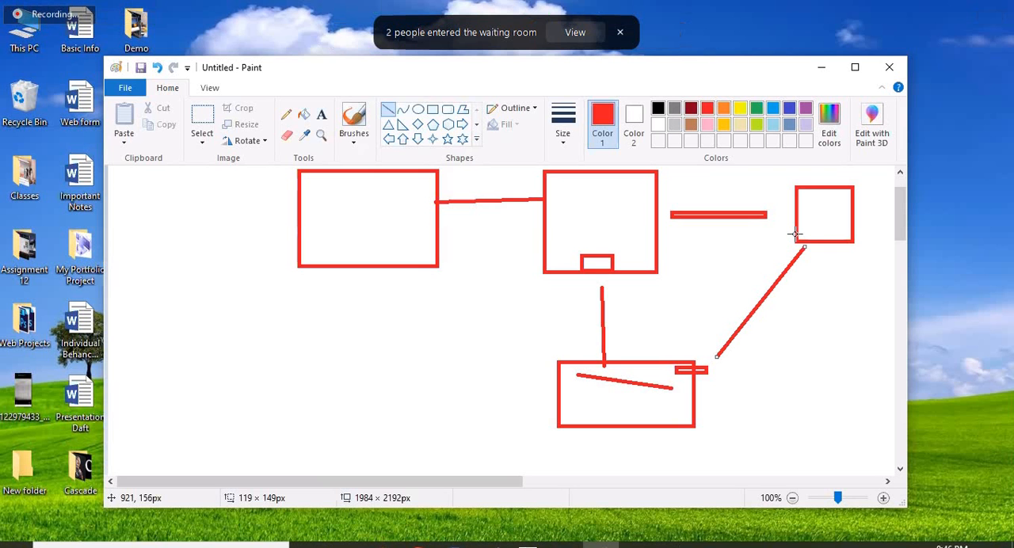
Close Paint without saving the diagram and switch to the WordPress site in the browser
left_click(888, 68)
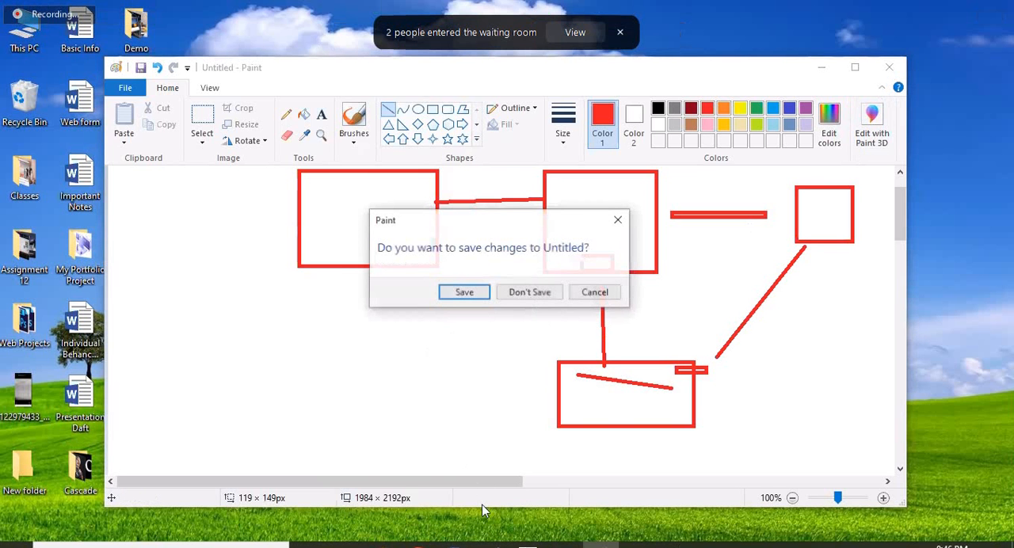
key("n")
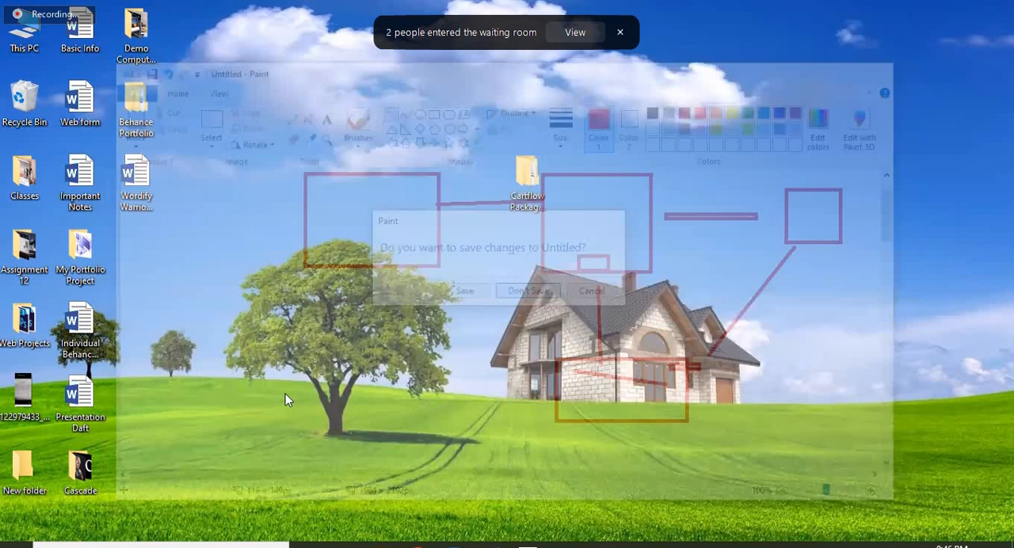
key("alt+Tab")
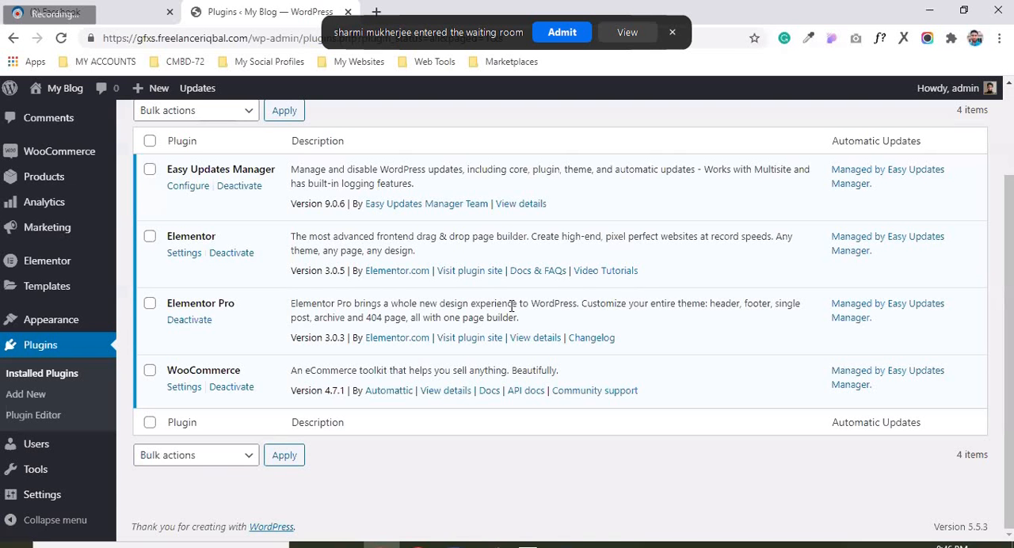
key("alt+Tab")
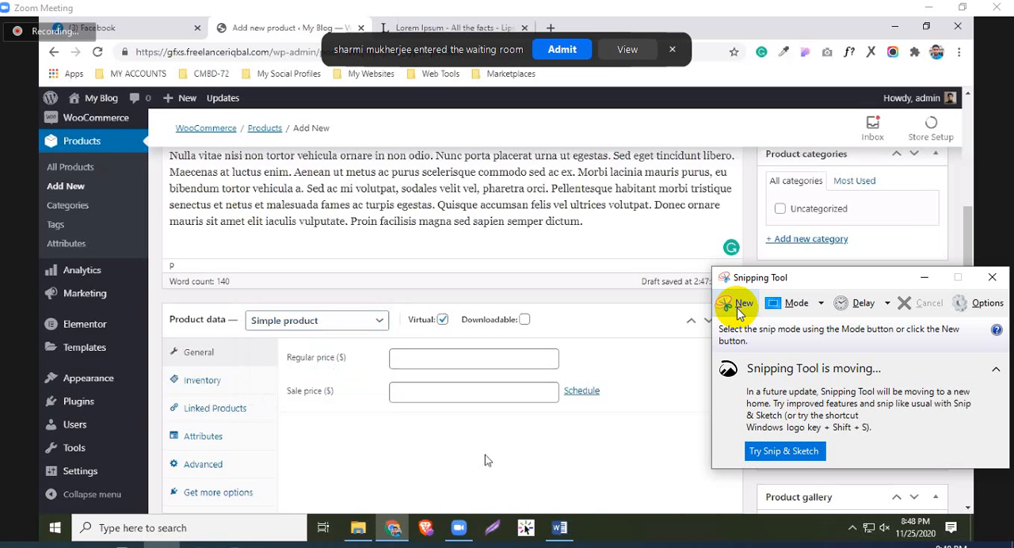
Set the new WooCommerce product's regular price to 100
left_click(431, 355)
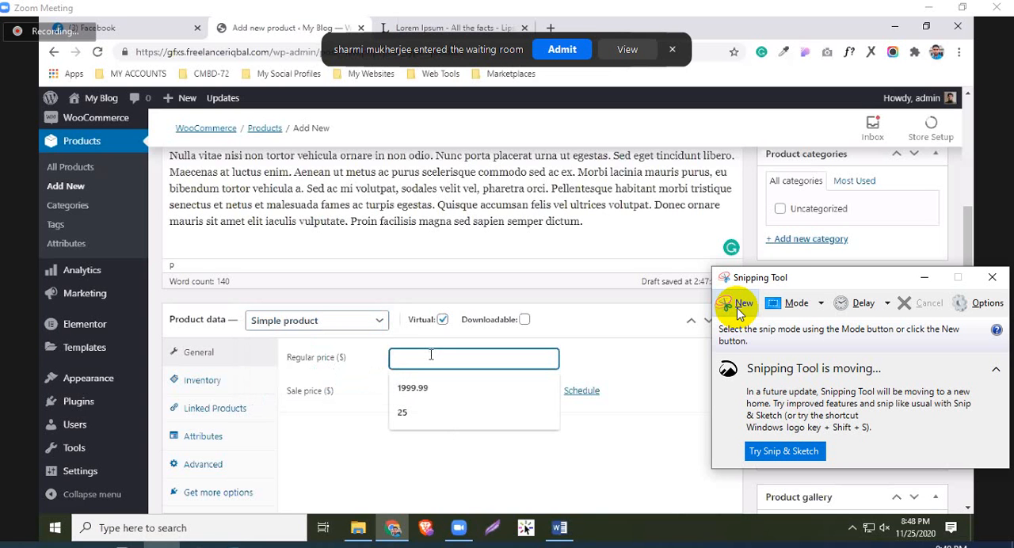
type("100")
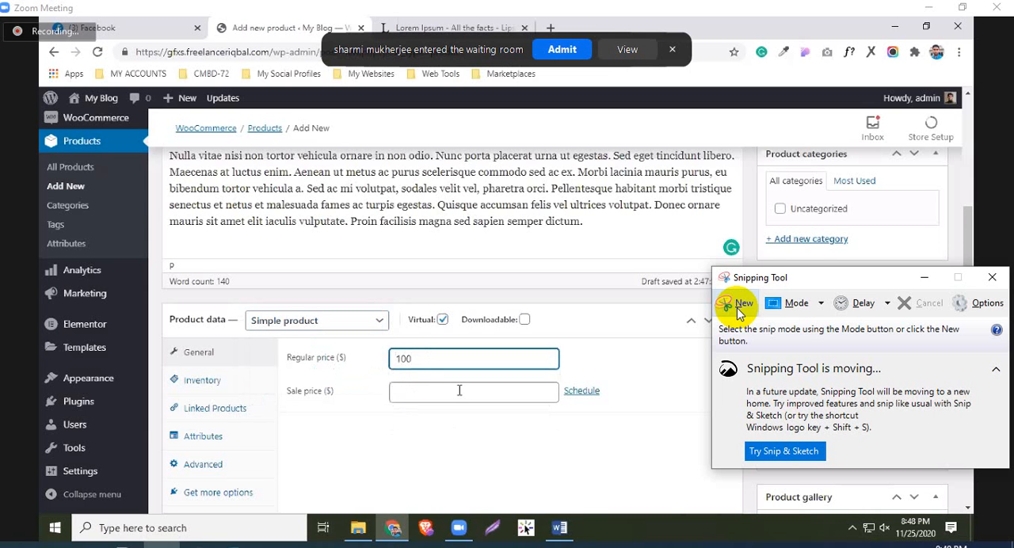
scroll(459, 390, "up", 1)
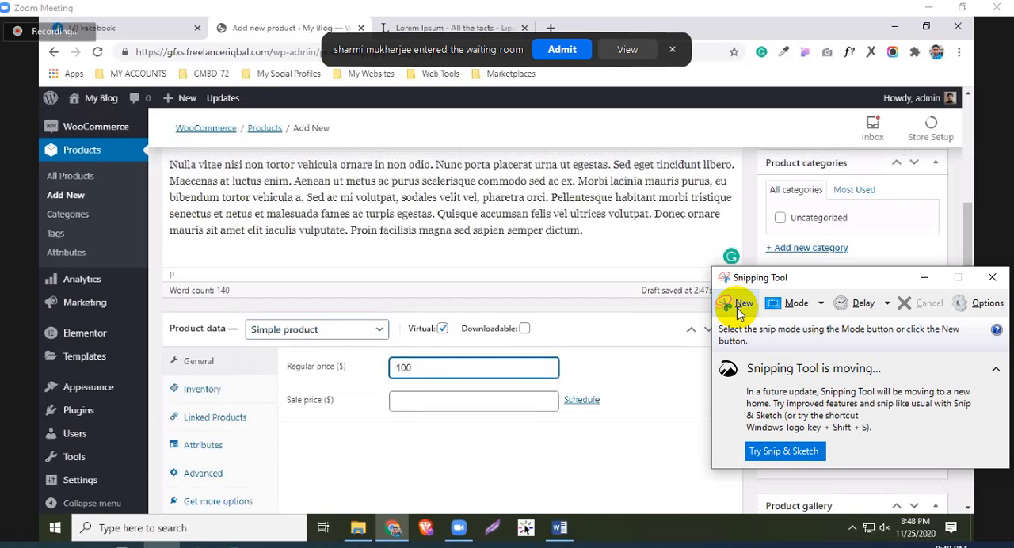
scroll(444, 317, "up", 1)
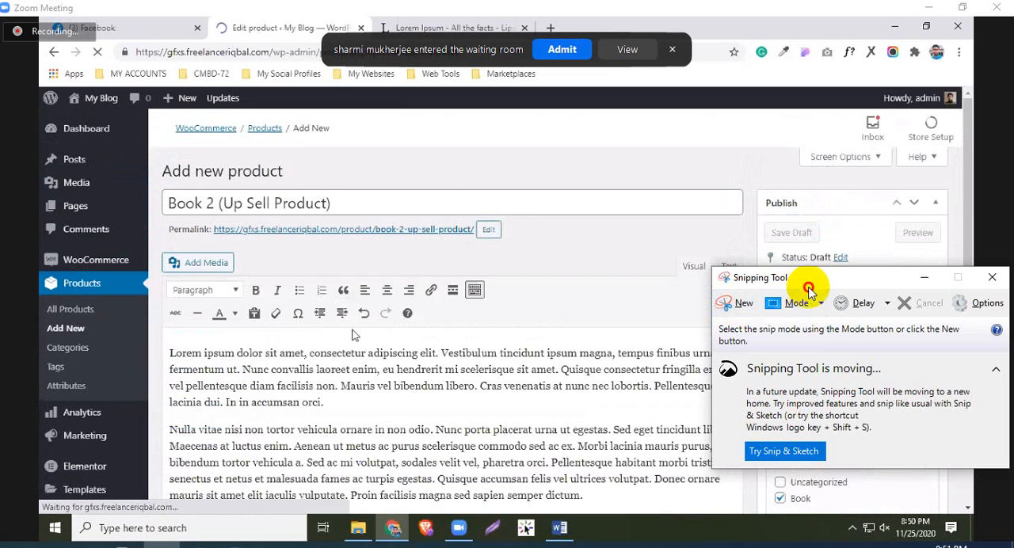
Move the Snipping Tool window down, clear of the Publish box, and switch away from it
left_click_drag(806, 284, 838, 363)
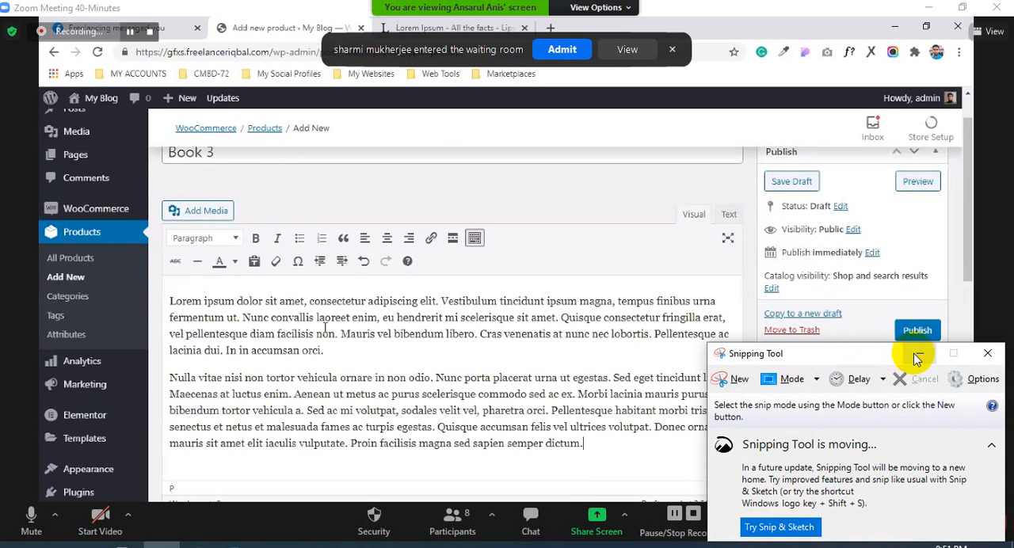
key("alt+Tab")
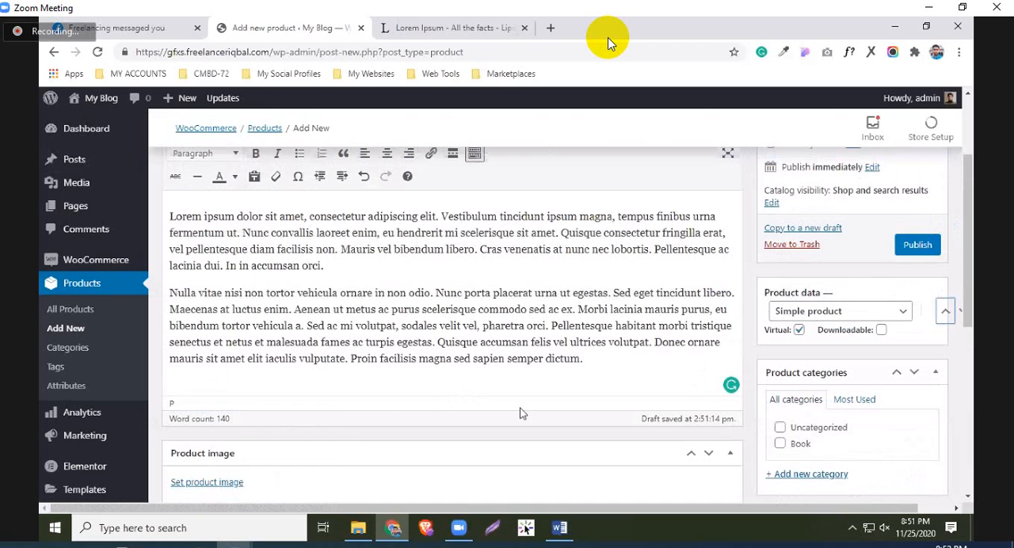
Move the Product gallery box from the main column to the side column, between Product categories and Product tags
scroll(916, 426, "down", 2)
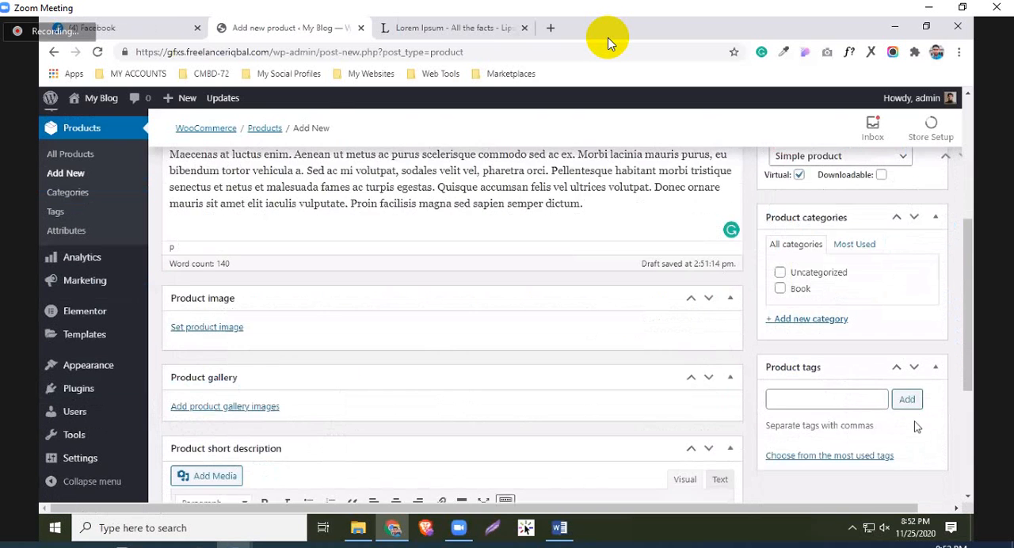
scroll(888, 436, "down", 2)
scroll(794, 362, "up", 2)
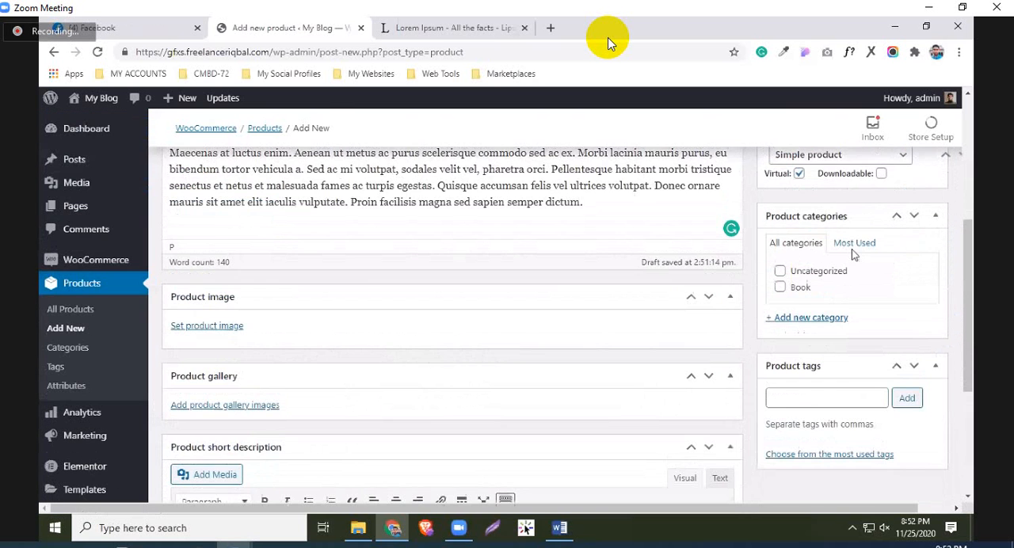
scroll(285, 337, "up", 2)
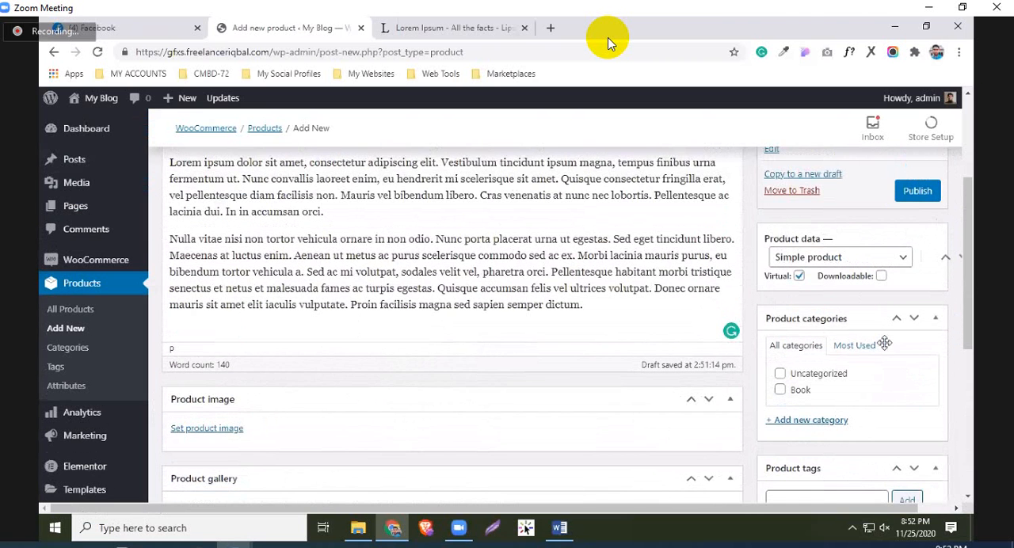
scroll(285, 340, "down", 2)
left_click_drag(273, 343, 885, 343)
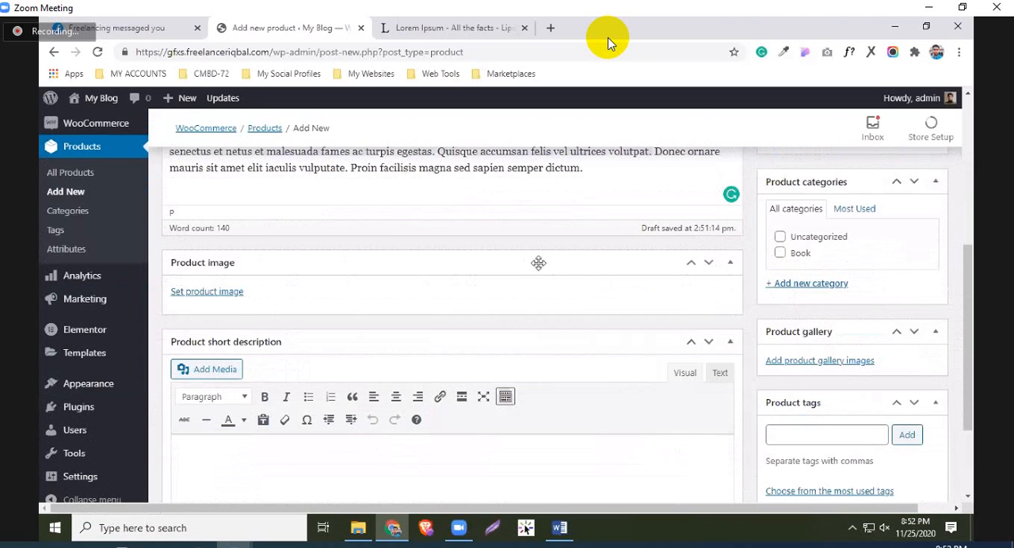
Move the Product short description box into the side column, above the Product data box
left_click_drag(538, 263, 791, 291)
scroll(733, 377, "down", 4)
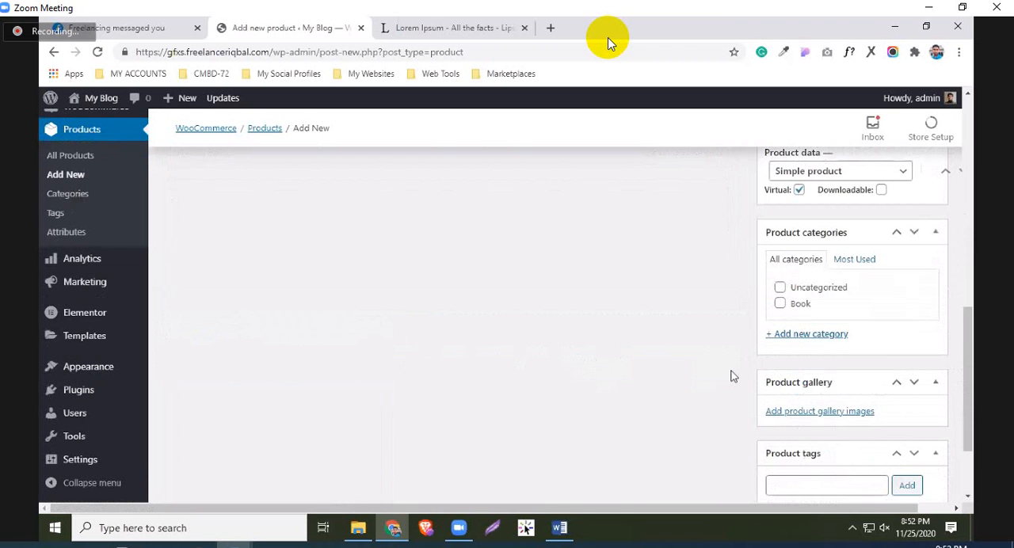
scroll(725, 376, "down", 2)
scroll(726, 376, "up", 2)
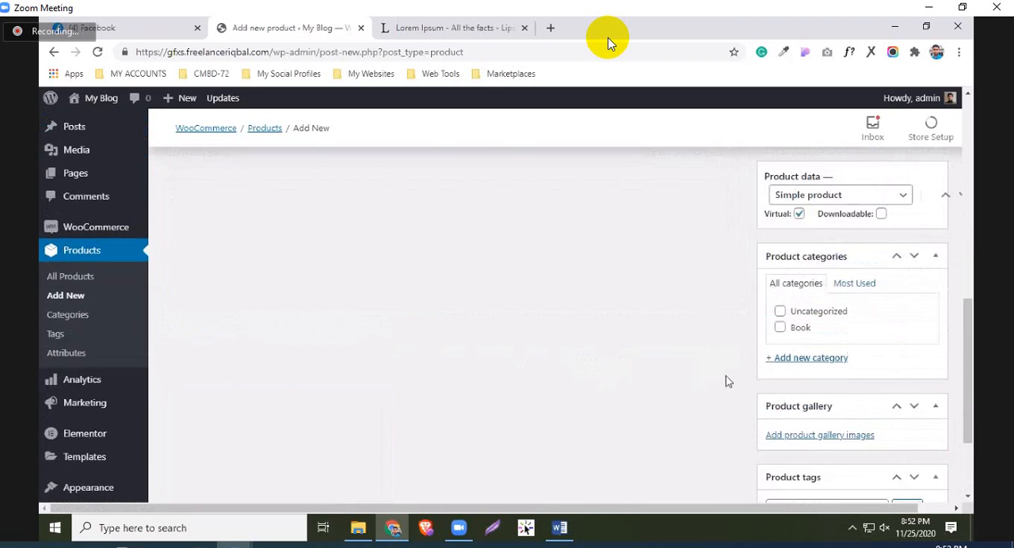
scroll(725, 375, "up", 2)
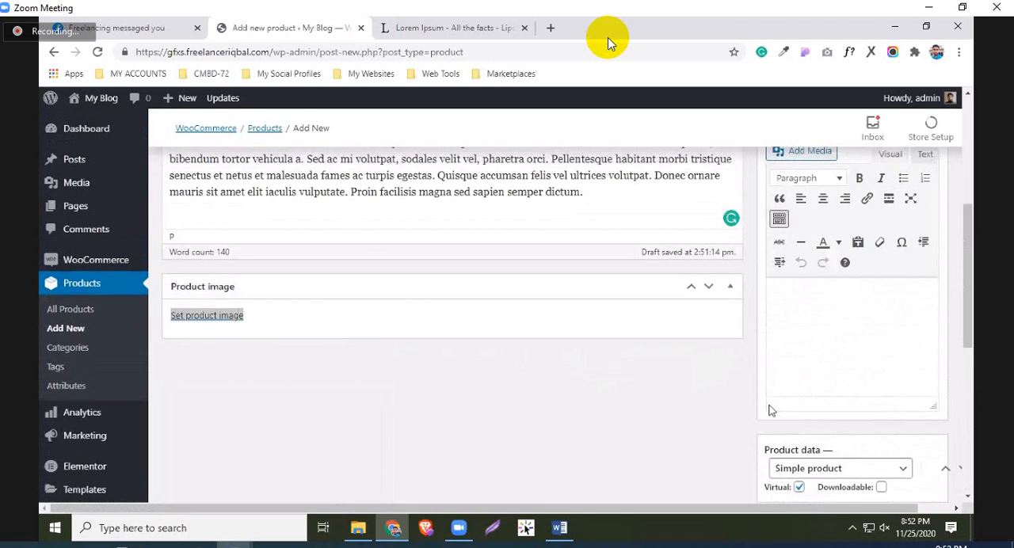
Move the Product data box back to the main column under Product image and expand it
scroll(824, 420, "down", 3)
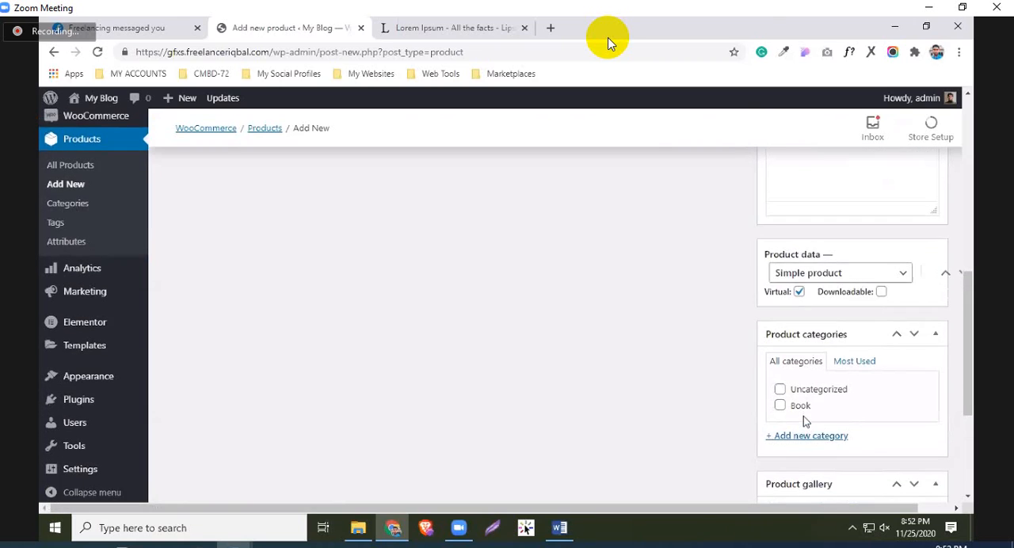
scroll(462, 355, "up", 3)
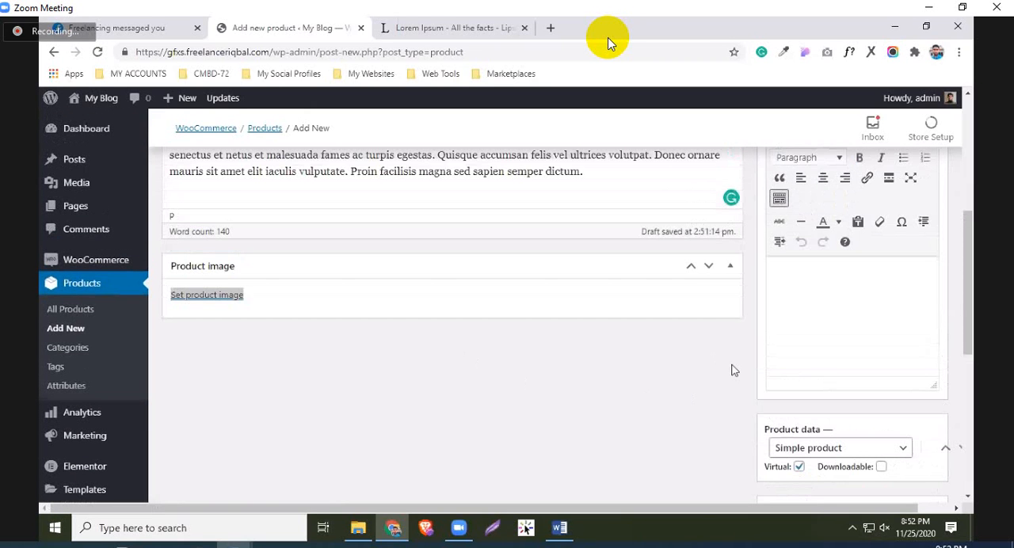
scroll(803, 429, "up", 2)
scroll(803, 425, "down", 5)
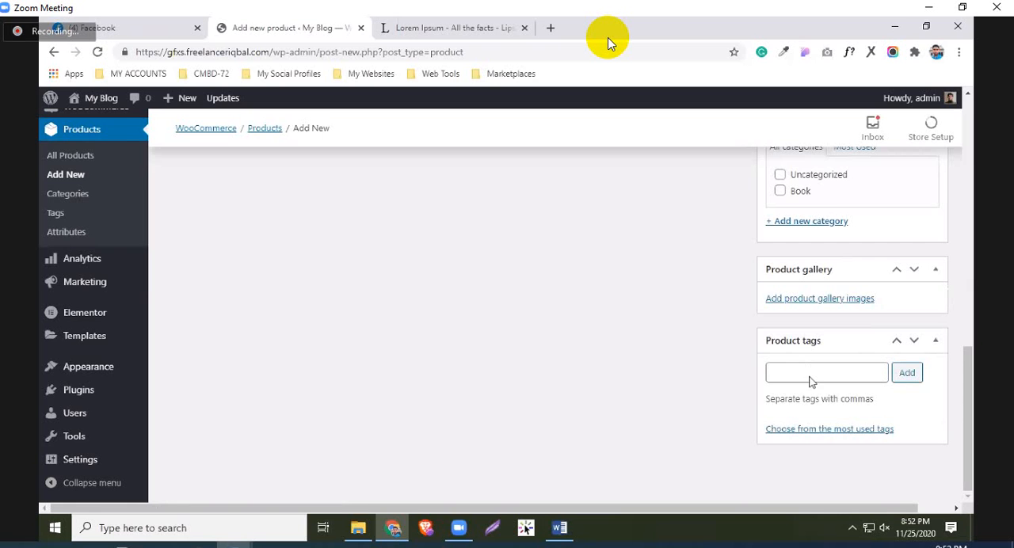
scroll(812, 382, "up", 1)
scroll(887, 415, "up", 4)
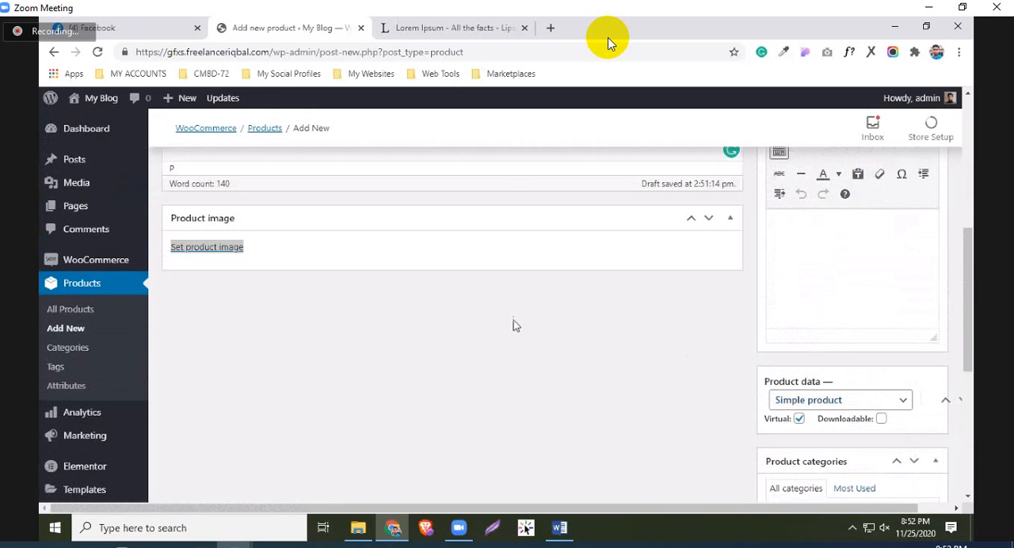
left_click_drag(514, 321, 438, 309)
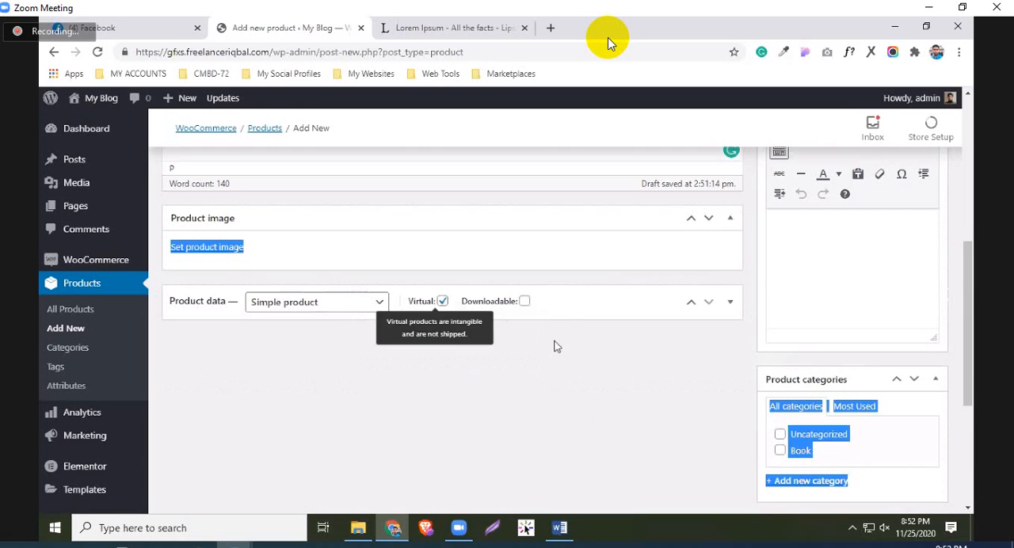
left_click(729, 301)
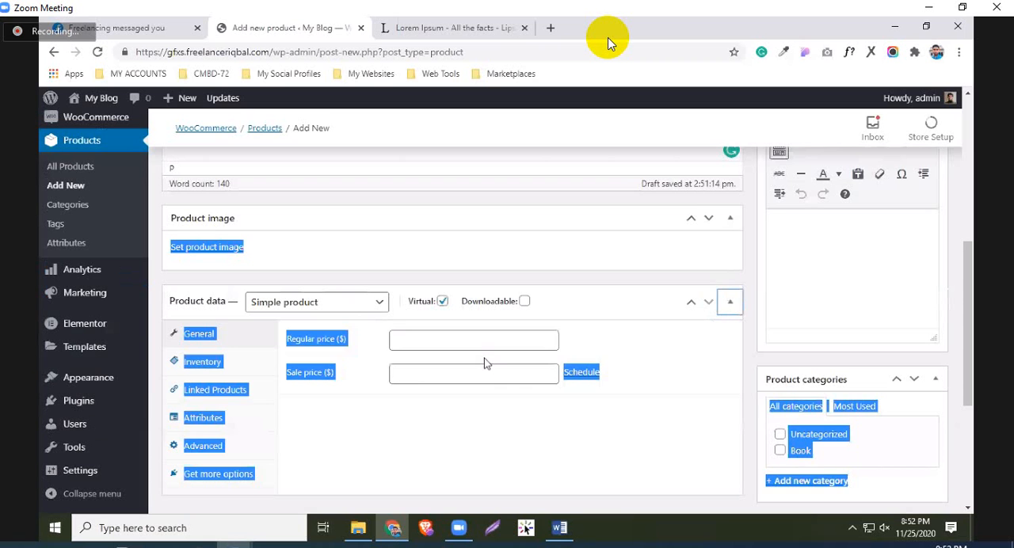
Set the regular price of the product Book 3 (Down Sell Product) to 50
left_click(484, 358)
left_click(420, 339)
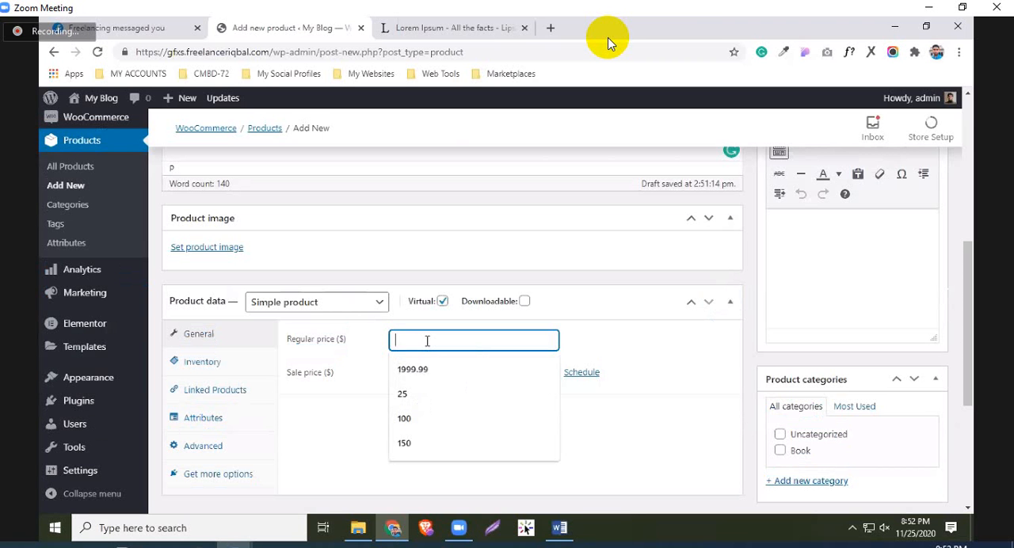
type("50")
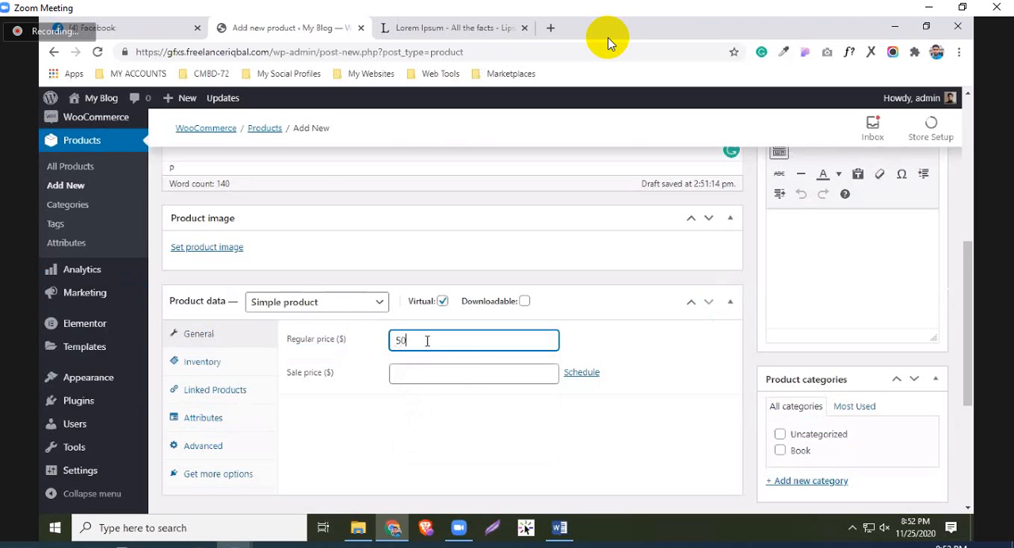
scroll(751, 430, "up", 1)
scroll(669, 390, "up", 1)
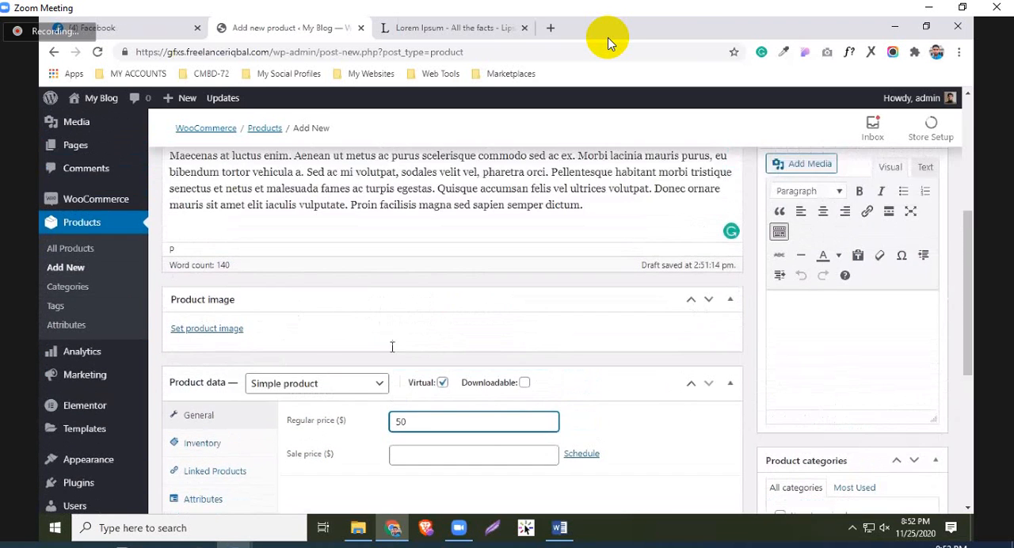
scroll(397, 344, "up", 3)
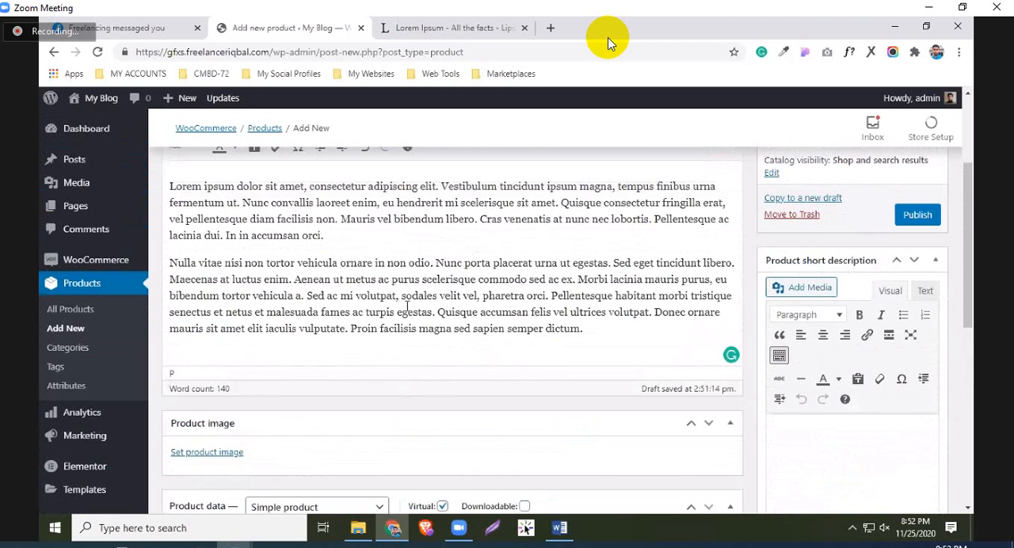
scroll(439, 302, "up", 3)
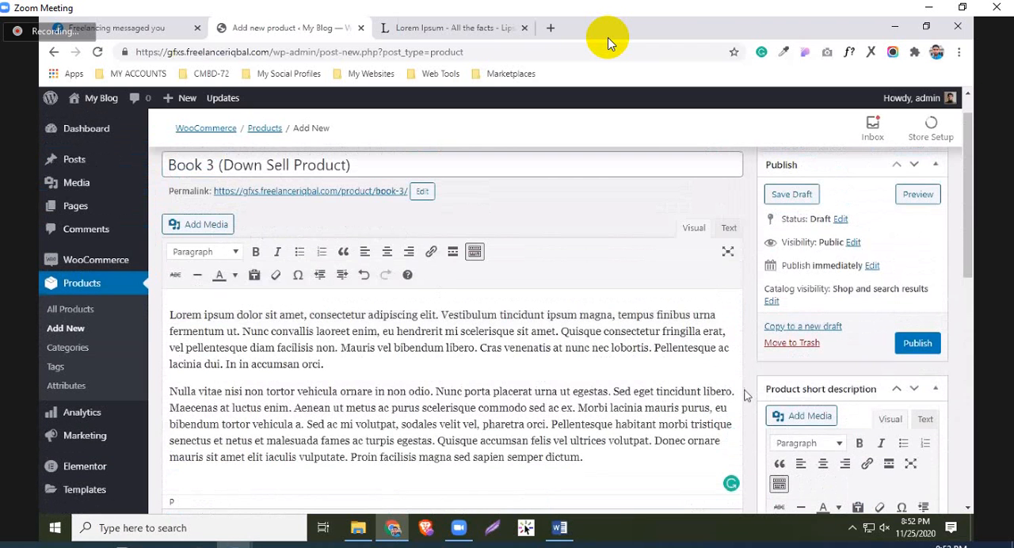
scroll(828, 413, "up", 1)
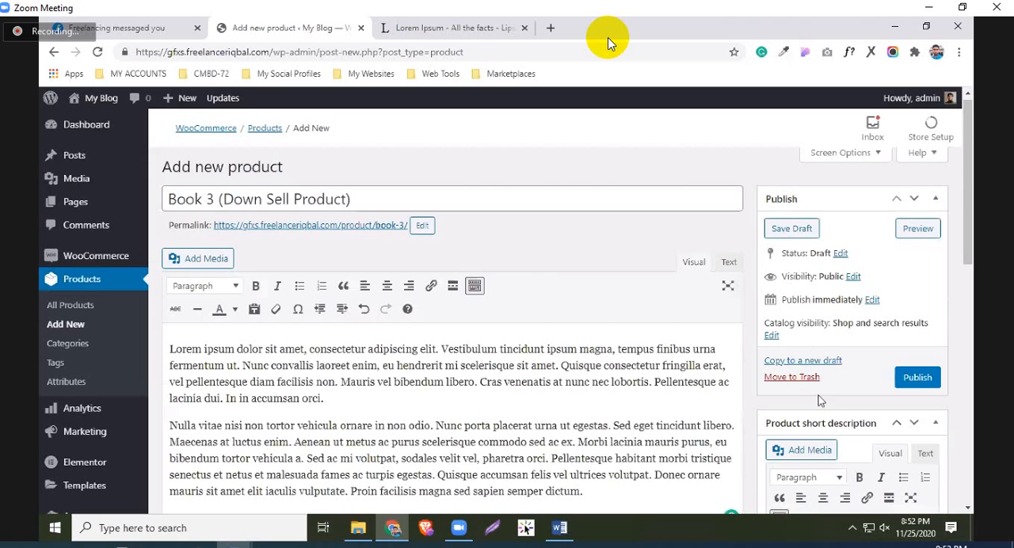
Assign the product Book 3 (Down Sell Product) to the Book category
scroll(822, 325, "down", 5)
scroll(808, 396, "down", 5)
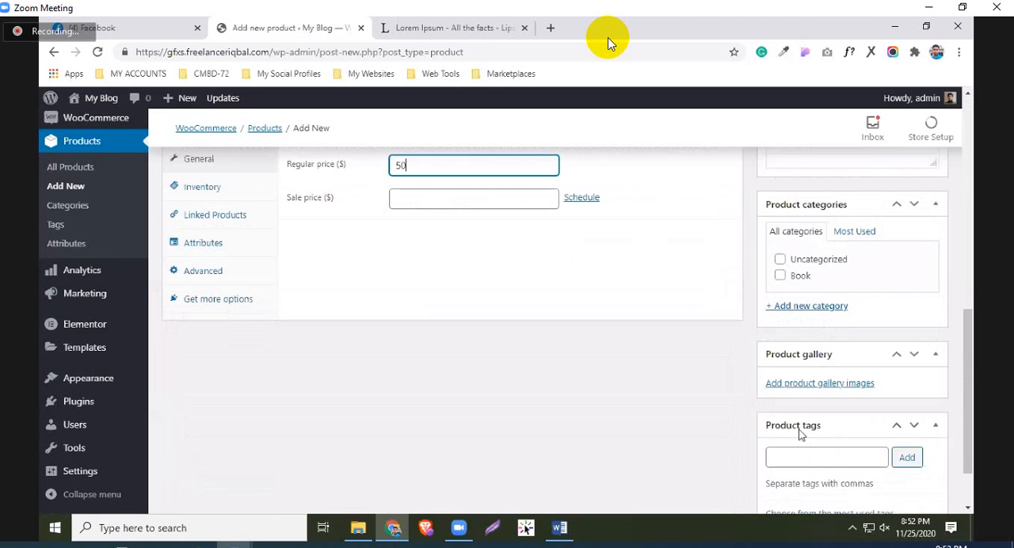
left_click(780, 276)
scroll(574, 459, "down", 1)
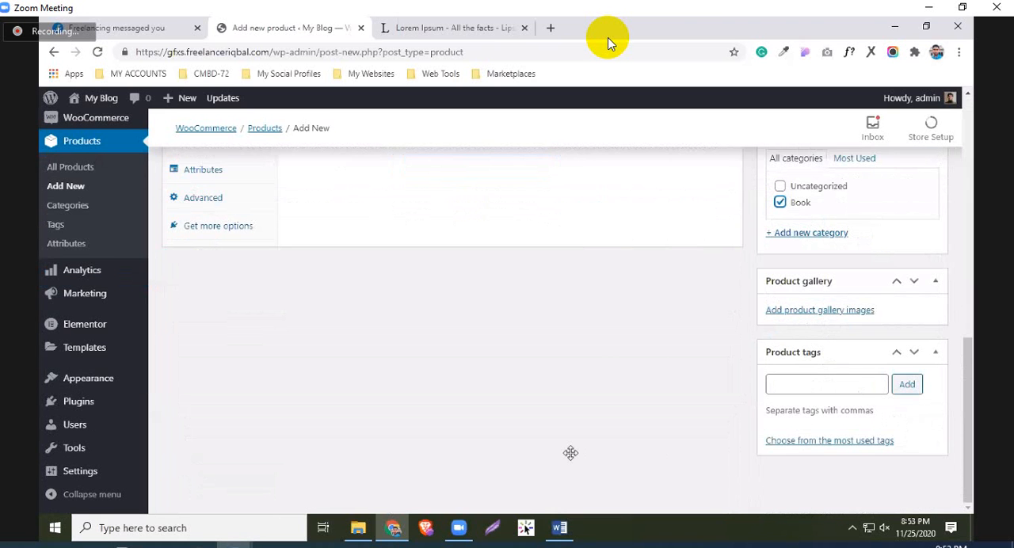
scroll(570, 452, "up", 2)
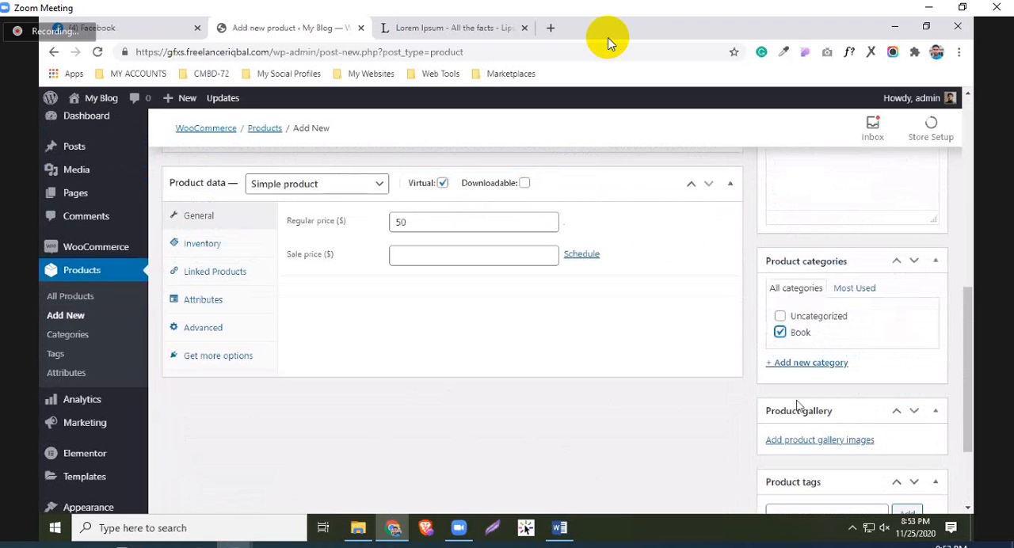
Move the Product image box into the side column above Product categories and set the laptop-on-desk photo from the media library as the image
scroll(852, 403, "up", 4)
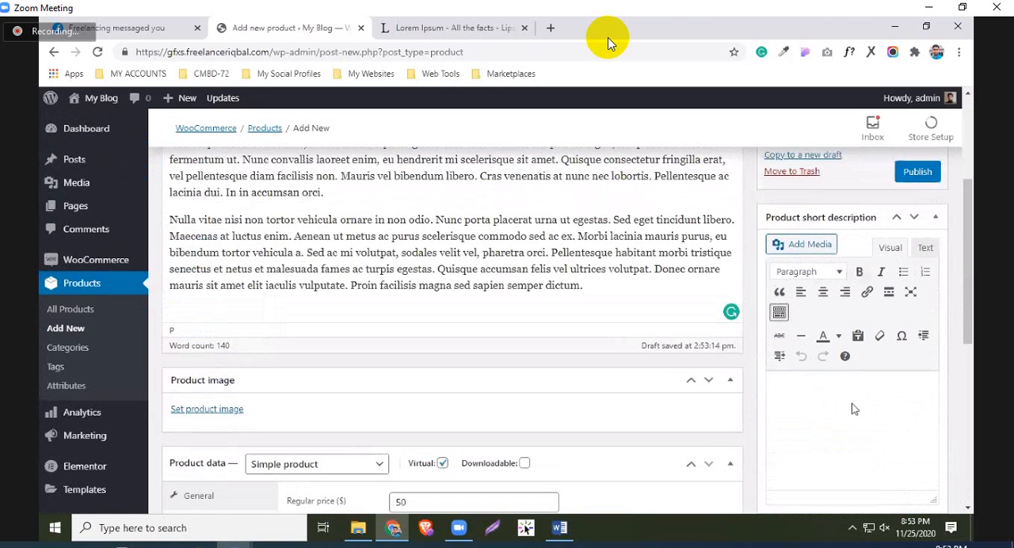
scroll(818, 381, "down", 3)
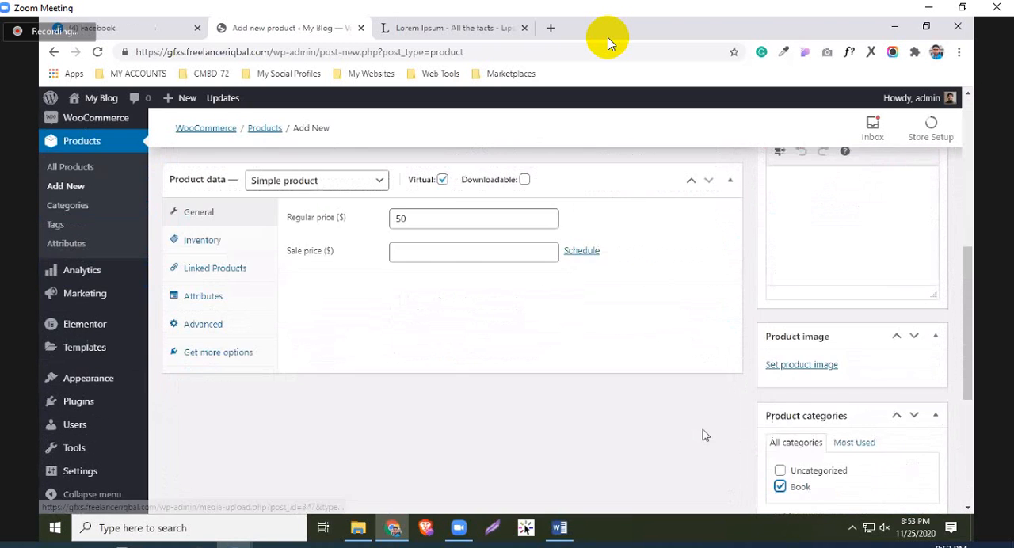
left_click(801, 364)
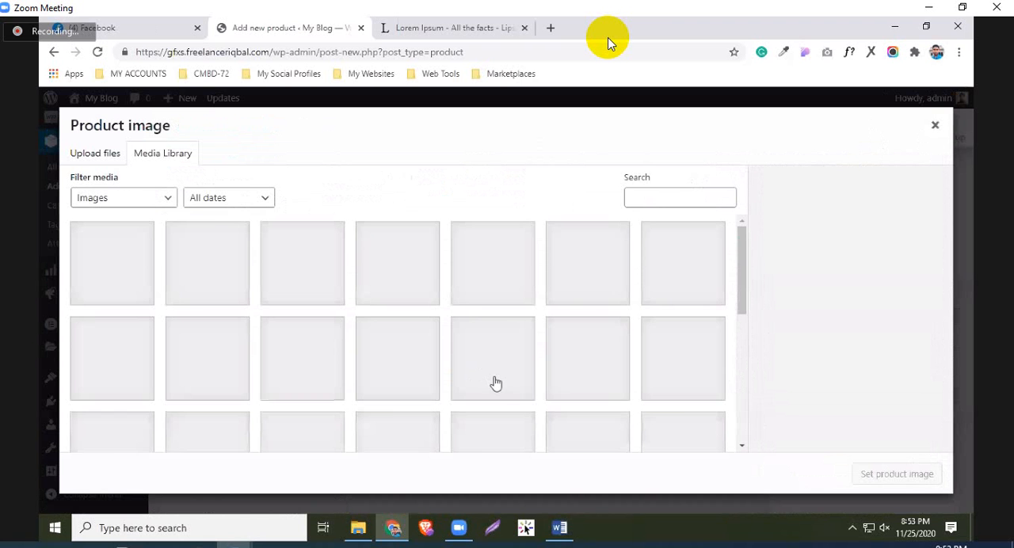
scroll(515, 286, "down", 1)
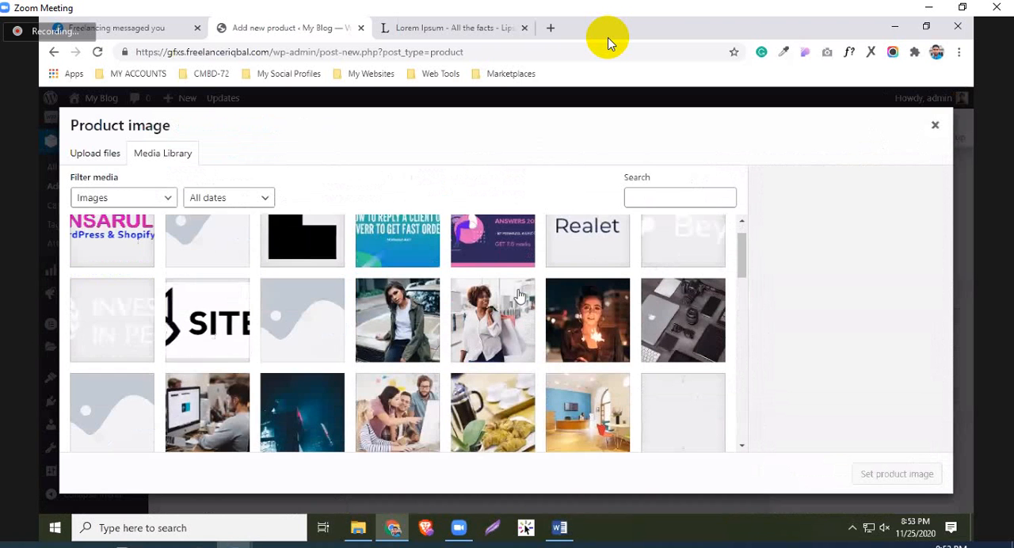
scroll(518, 295, "down", 2)
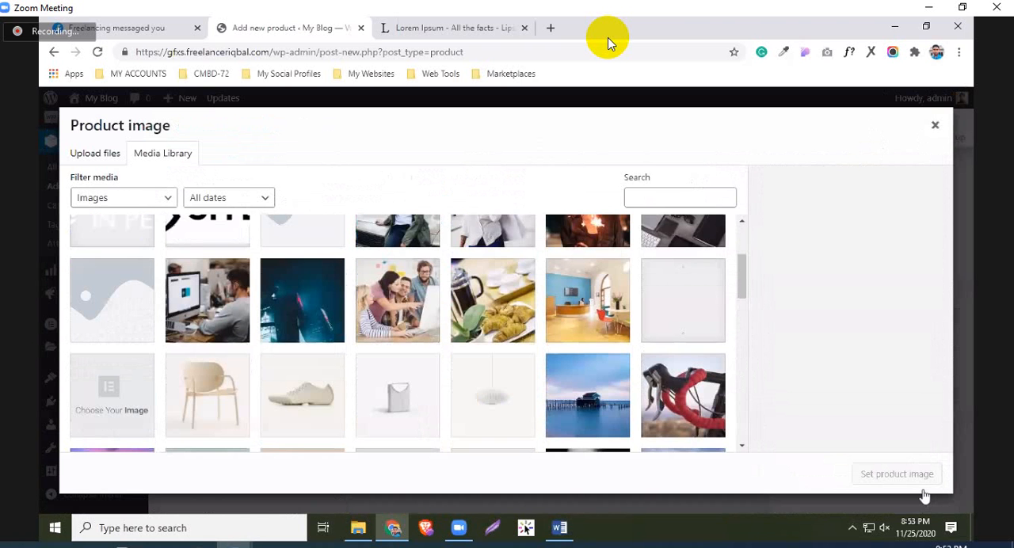
scroll(519, 317, "down", 3)
left_click(694, 441)
left_click(896, 474)
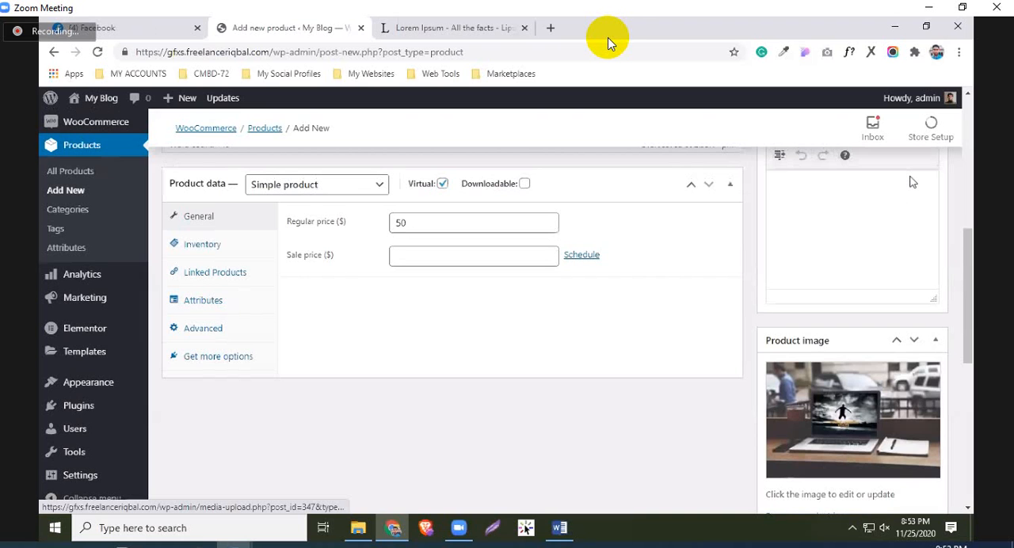
Publish the product Book 3 (Down Sell Product)
scroll(913, 182, "up", 3)
left_click(916, 171)
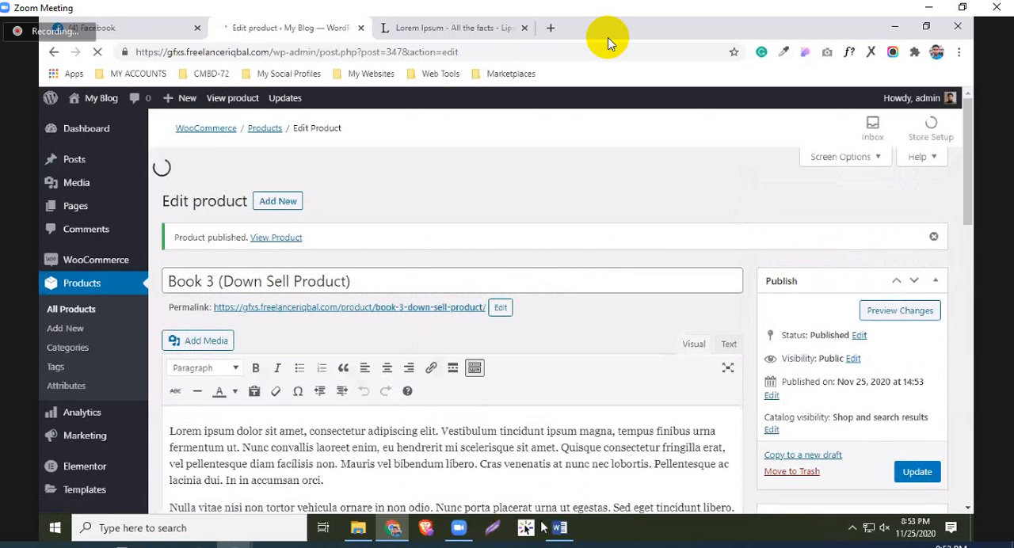
scroll(493, 362, "down", 2)
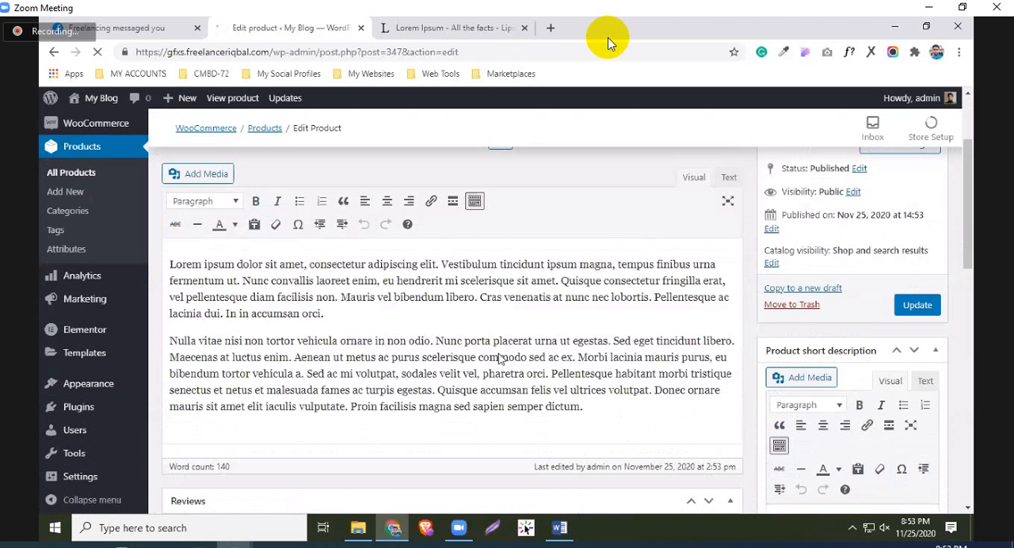
Check the Today's Work Flow list in Word for the next task and return to the WordPress admin in Chrome
key("alt+Tab")
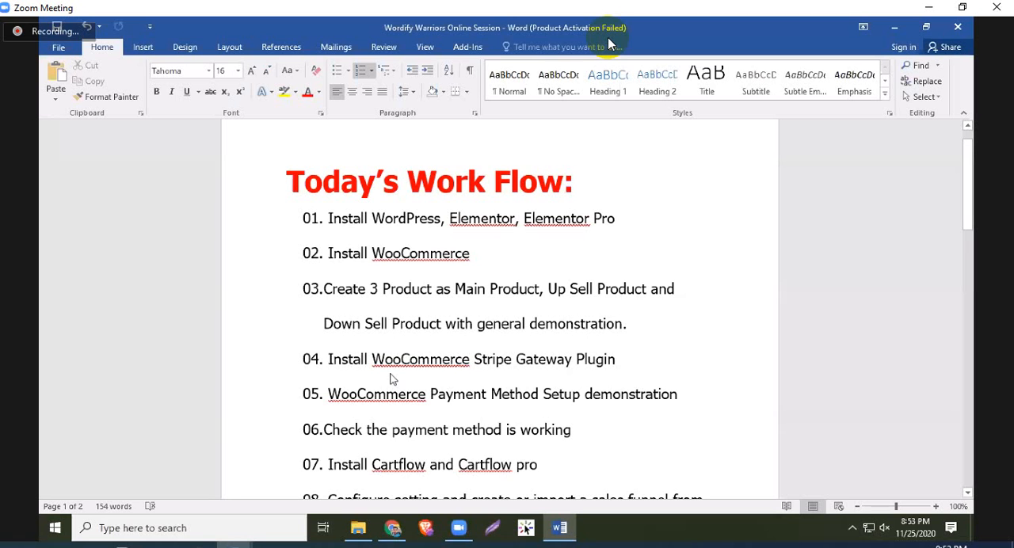
scroll(390, 379, "down", 1)
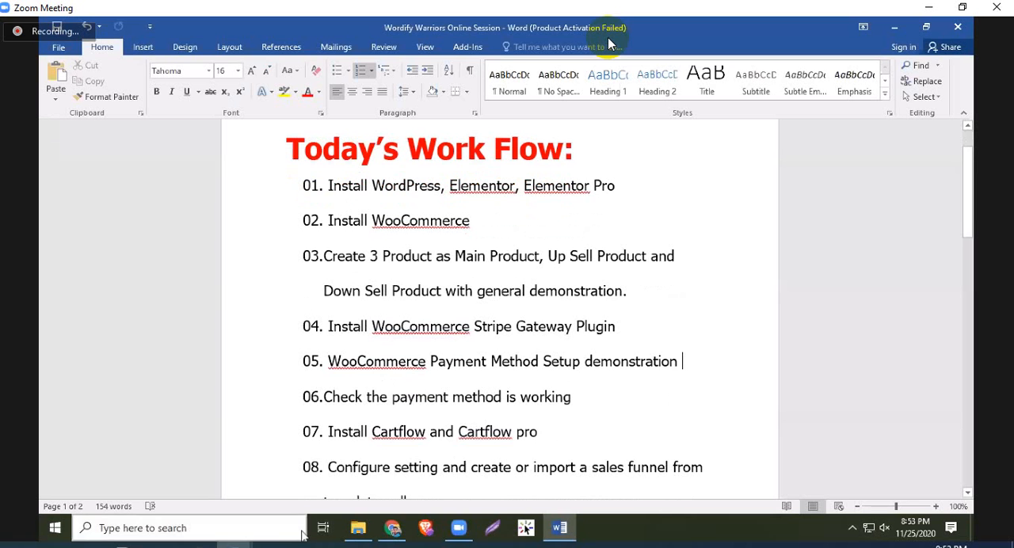
left_click(396, 536)
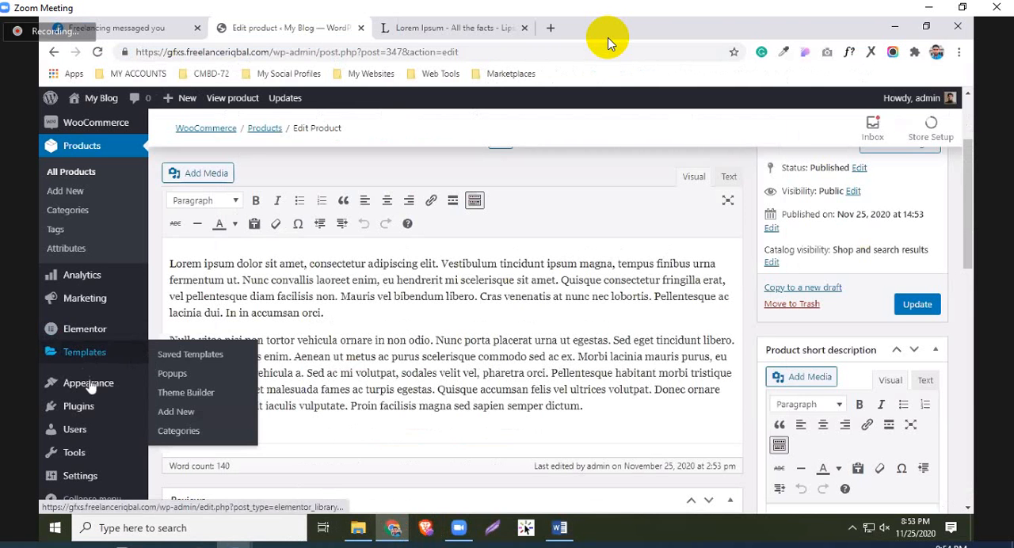
Open the Payments section of the WooCommerce settings
scroll(102, 428, "down", 1)
scroll(95, 452, "down", 3)
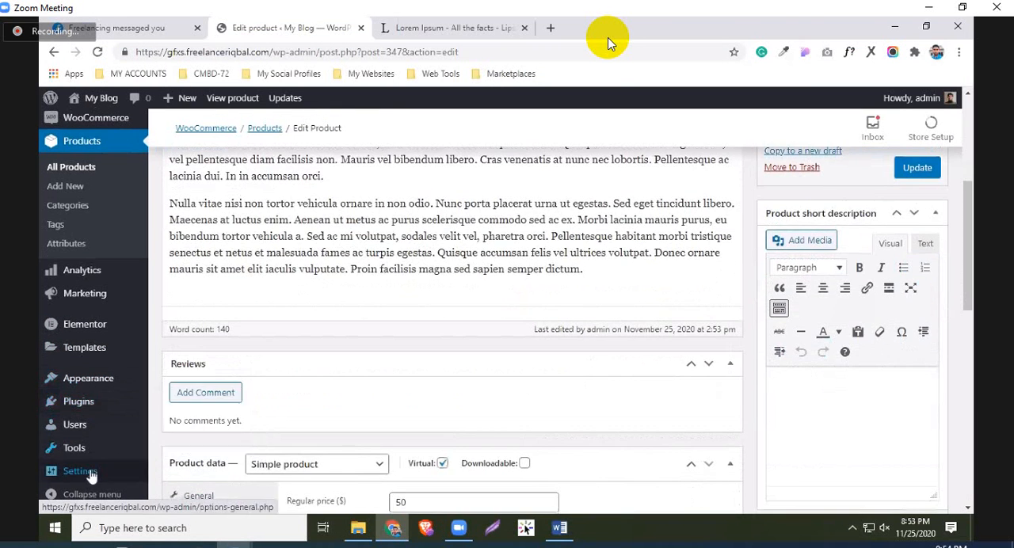
scroll(97, 317, "down", 2)
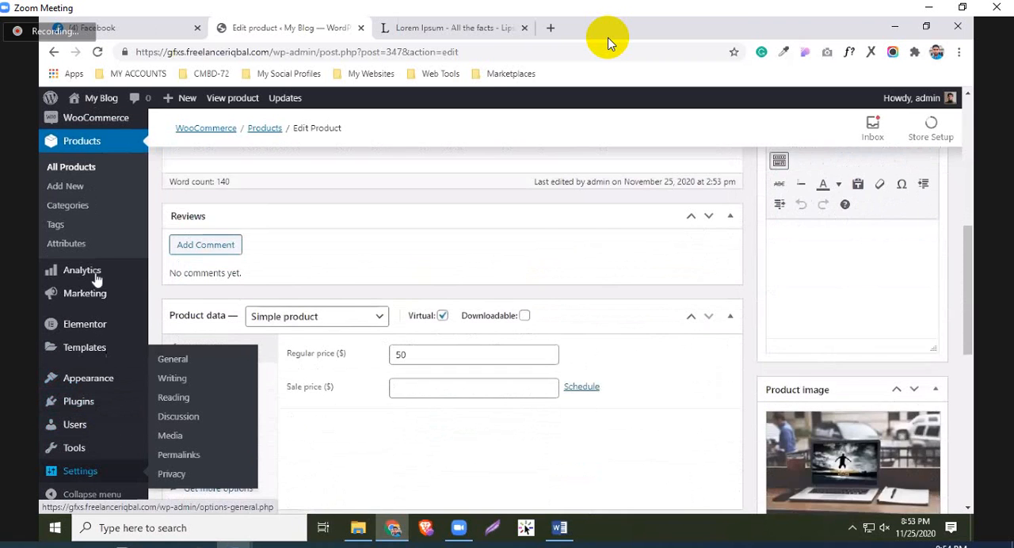
scroll(119, 277, "down", 1)
scroll(181, 352, "up", 2)
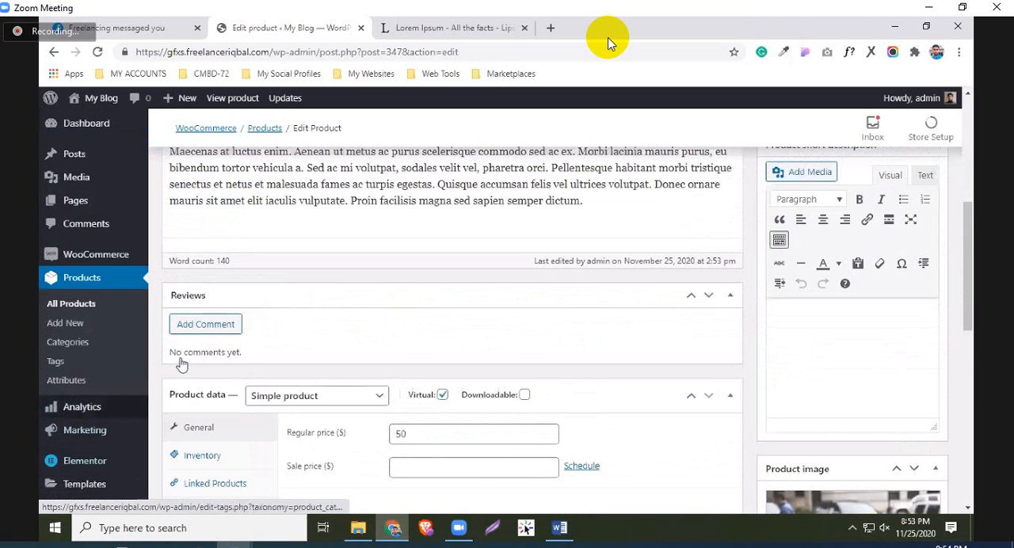
scroll(181, 363, "up", 1)
left_click(182, 360)
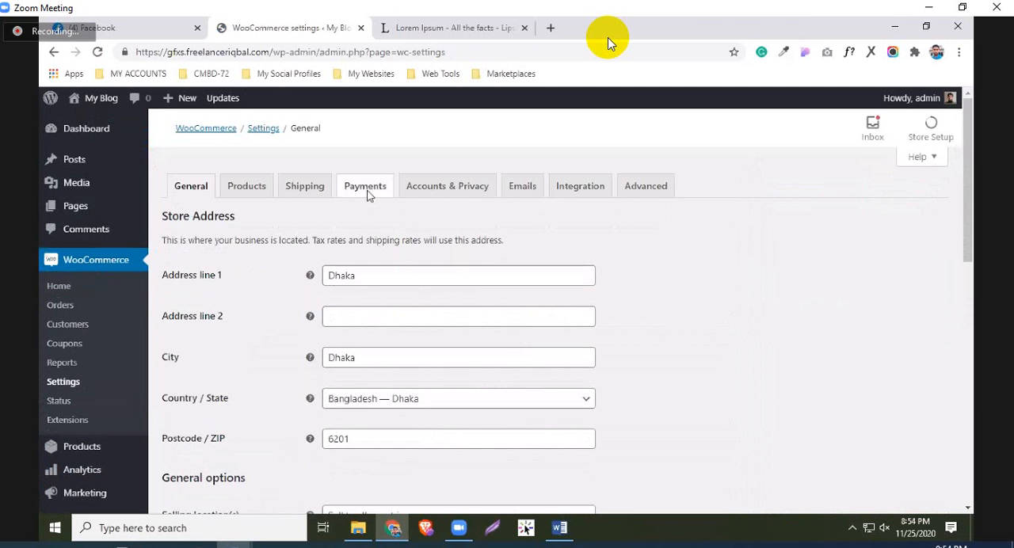
left_click(360, 190)
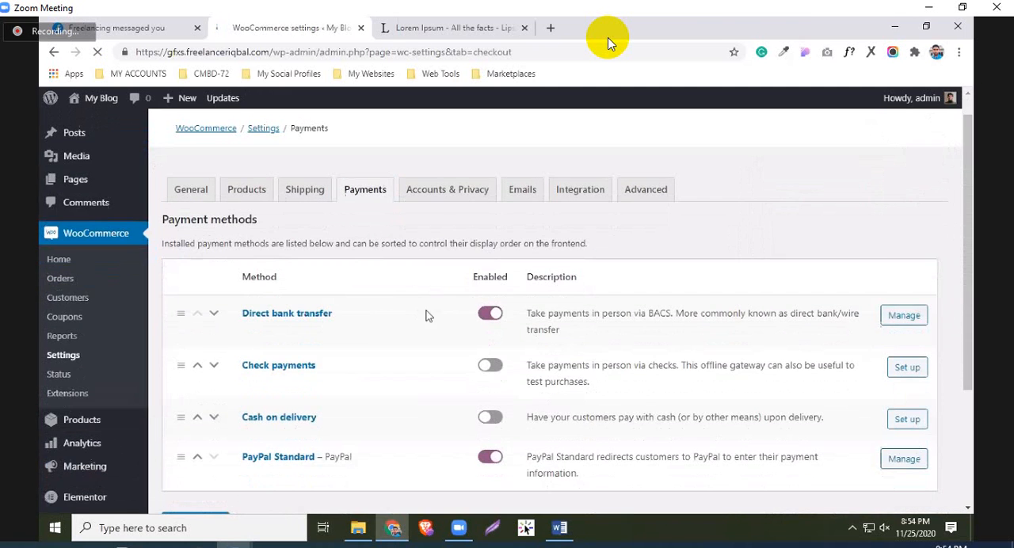
Disable the Direct bank transfer and PayPal Standard payment methods
scroll(463, 262, "down", 2)
scroll(256, 266, "up", 1)
left_click(490, 241)
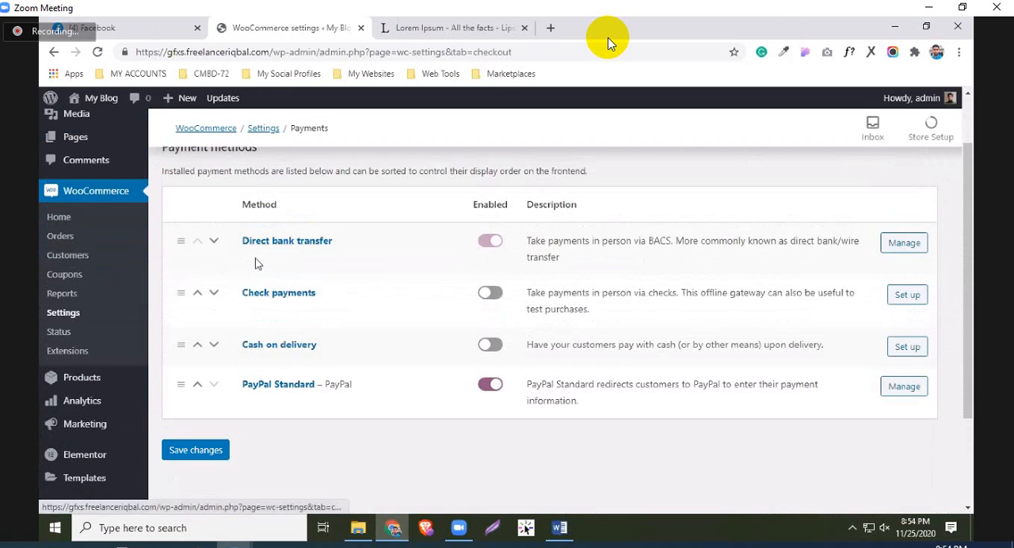
left_click(489, 387)
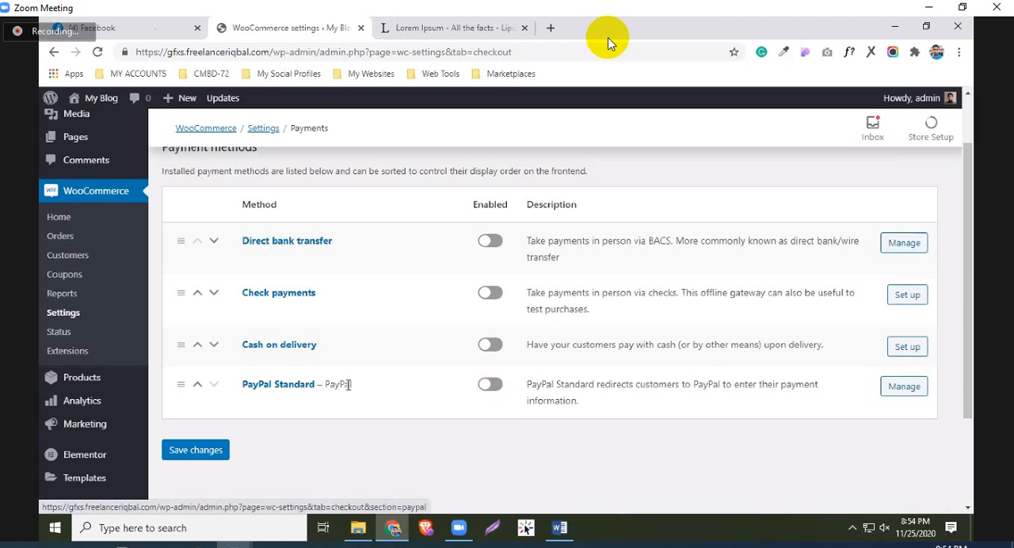
Open the PayPal Standard settings and examine the title, description and PayPal email fields
left_click(902, 393)
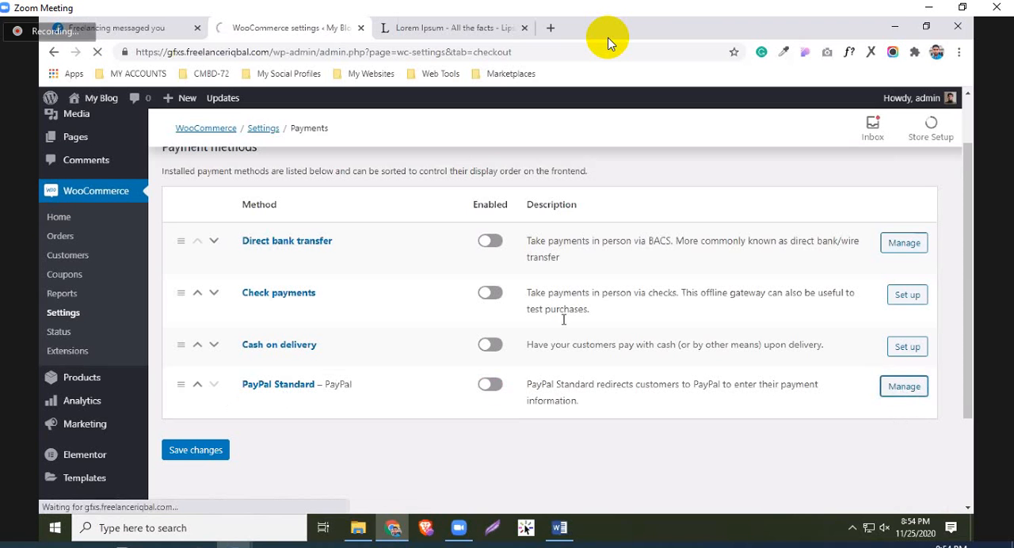
scroll(423, 341, "down", 3)
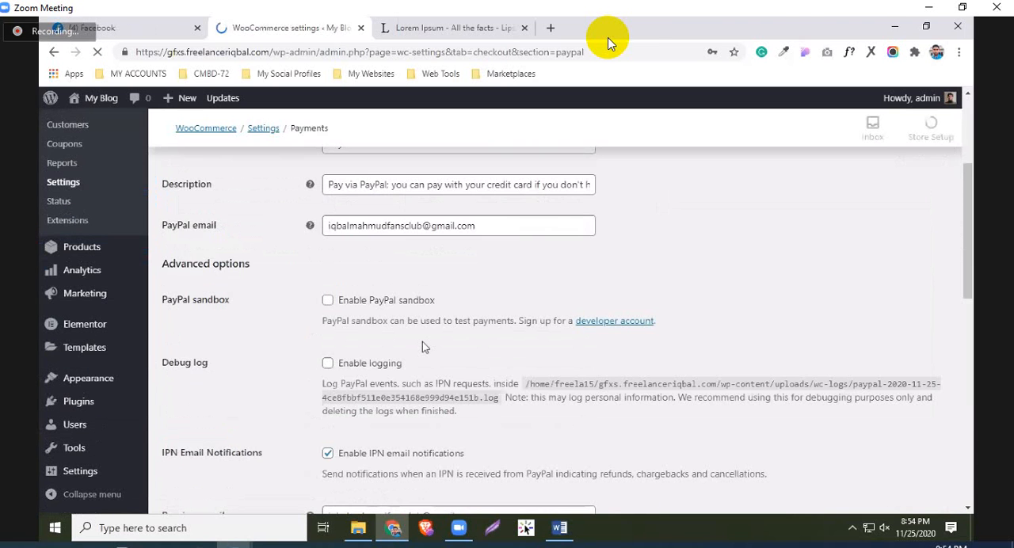
scroll(422, 345, "up", 2)
scroll(363, 303, "down", 1)
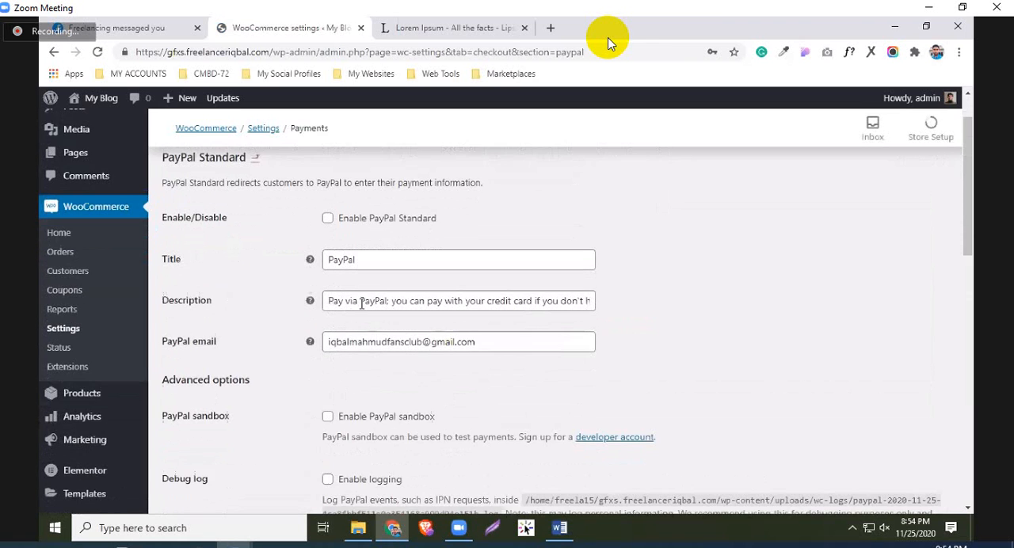
scroll(349, 297, "down", 1)
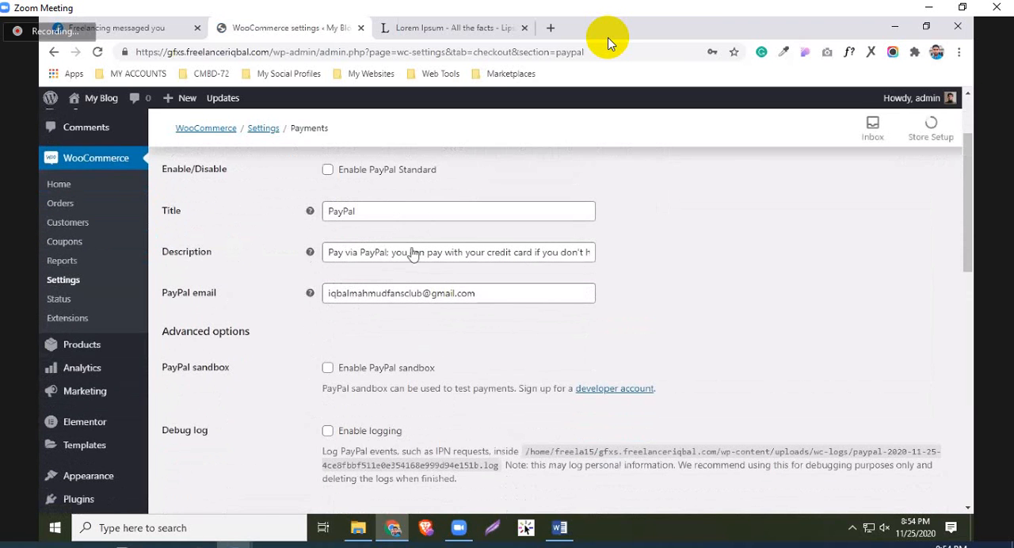
scroll(388, 241, "down", 1)
left_click(485, 225)
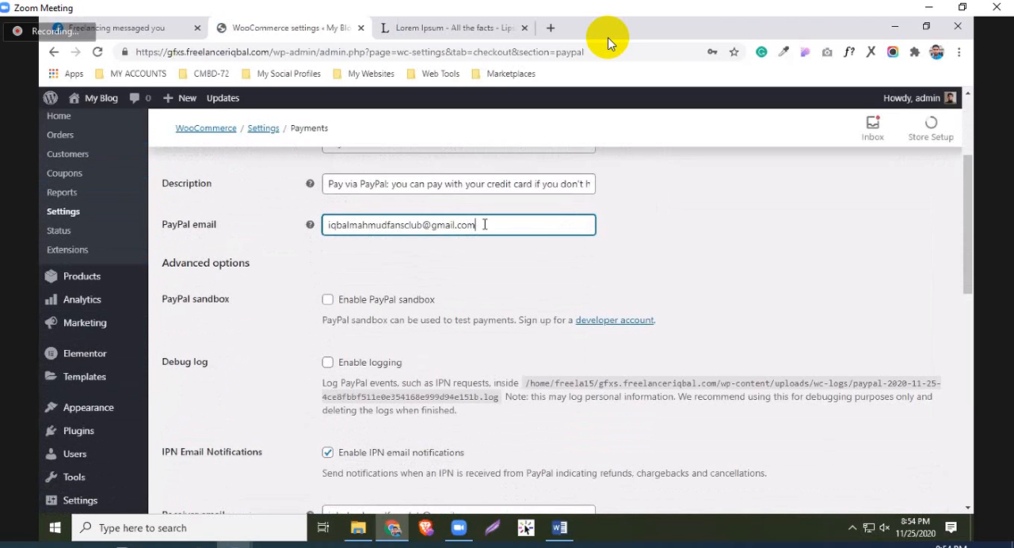
left_click_drag(491, 225, 309, 225)
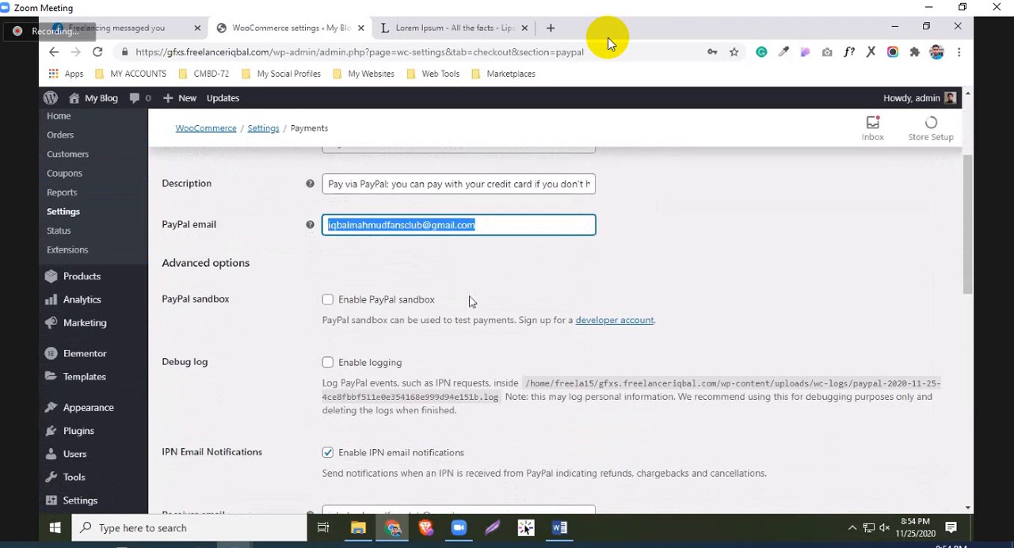
Enable PayPal sandbox in the PayPal Standard settings and review the surrounding options
scroll(463, 316, "down", 1)
scroll(463, 321, "down", 1)
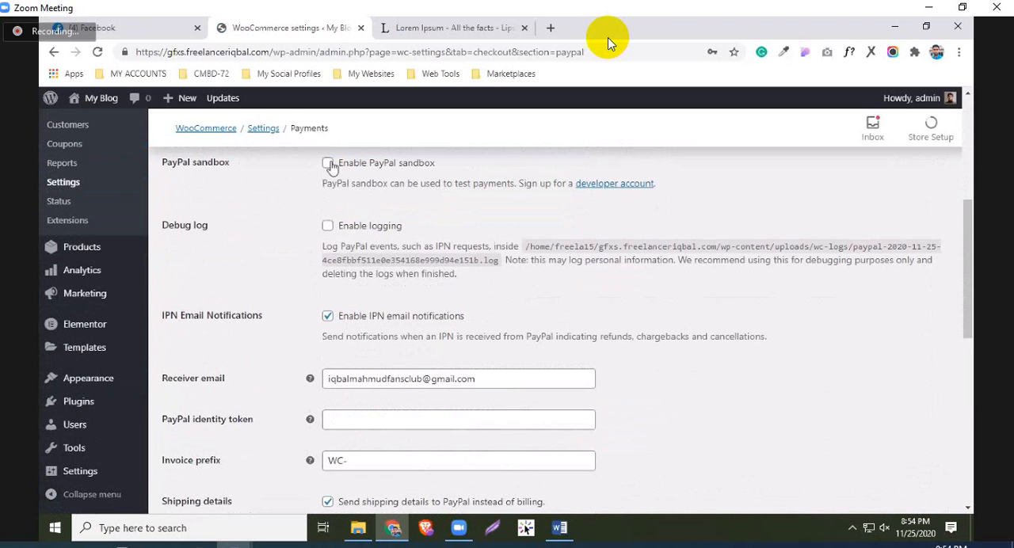
scroll(443, 269, "up", 2)
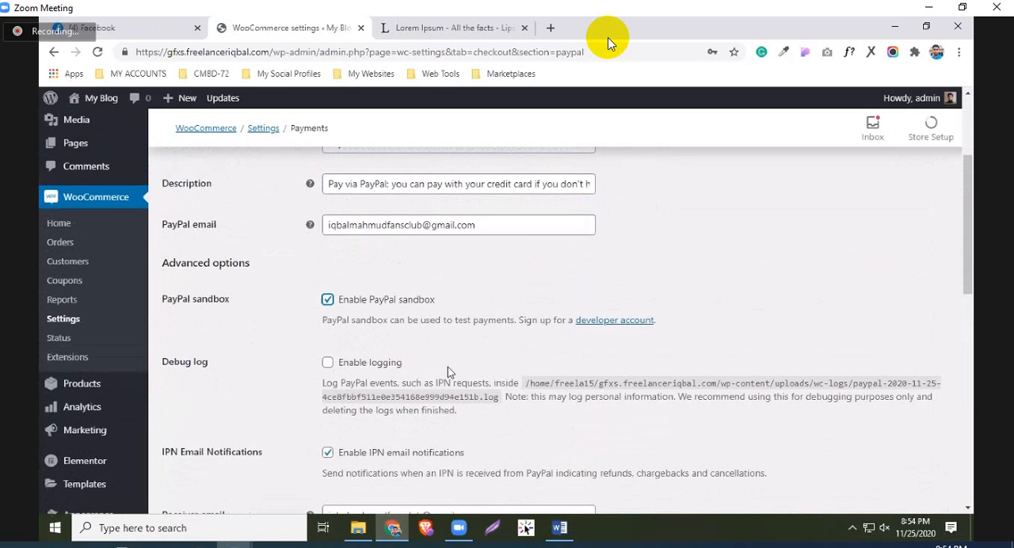
scroll(436, 378, "down", 2)
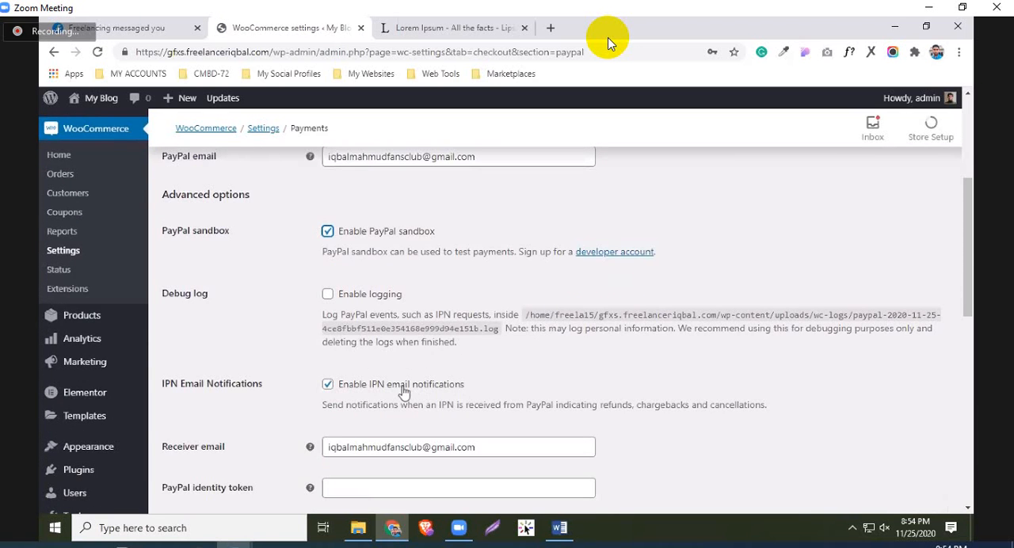
scroll(604, 394, "up", 2)
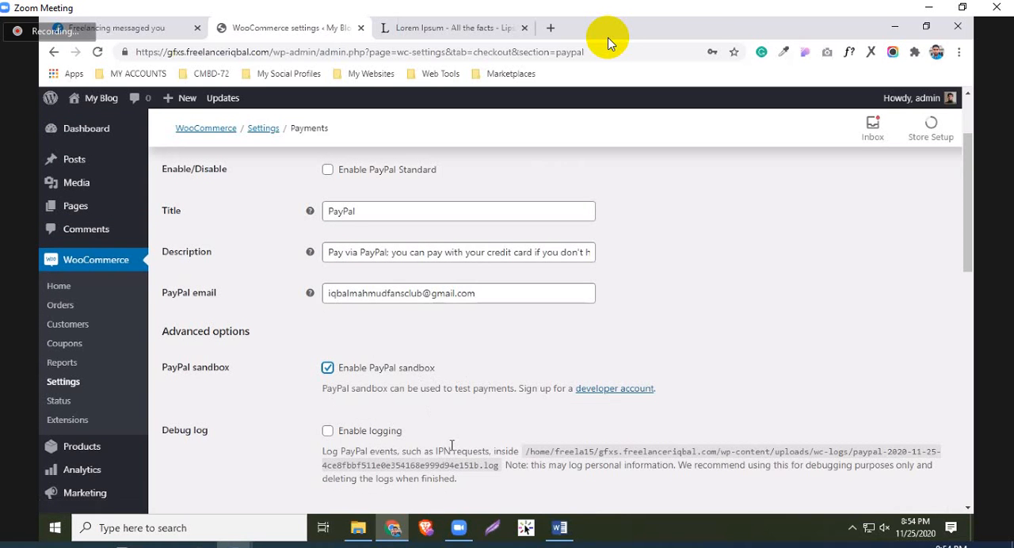
scroll(451, 446, "up", 1)
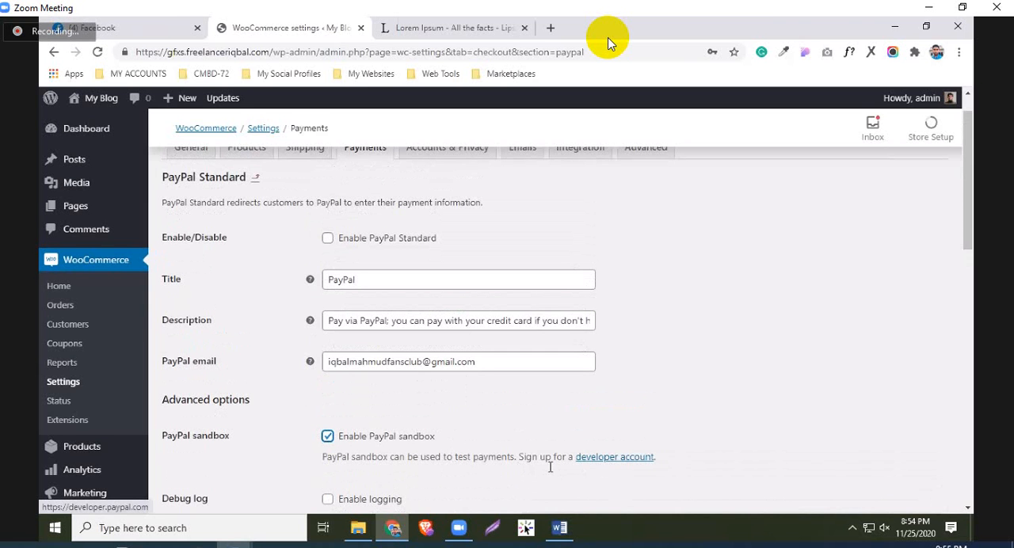
scroll(365, 411, "up", 1)
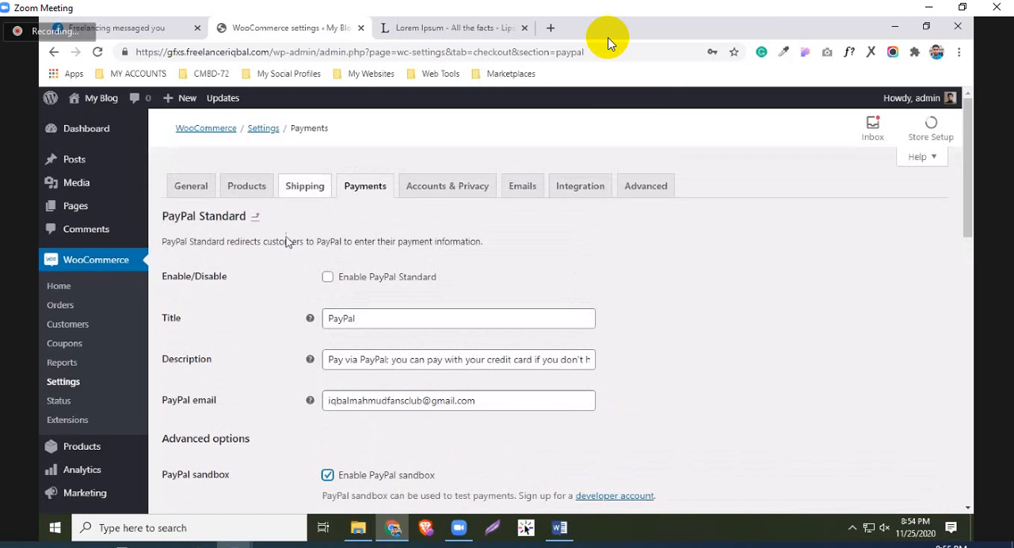
Return to the payment methods list without saving the changes to the PayPal Standard settings
left_click(378, 191)
left_click(571, 133)
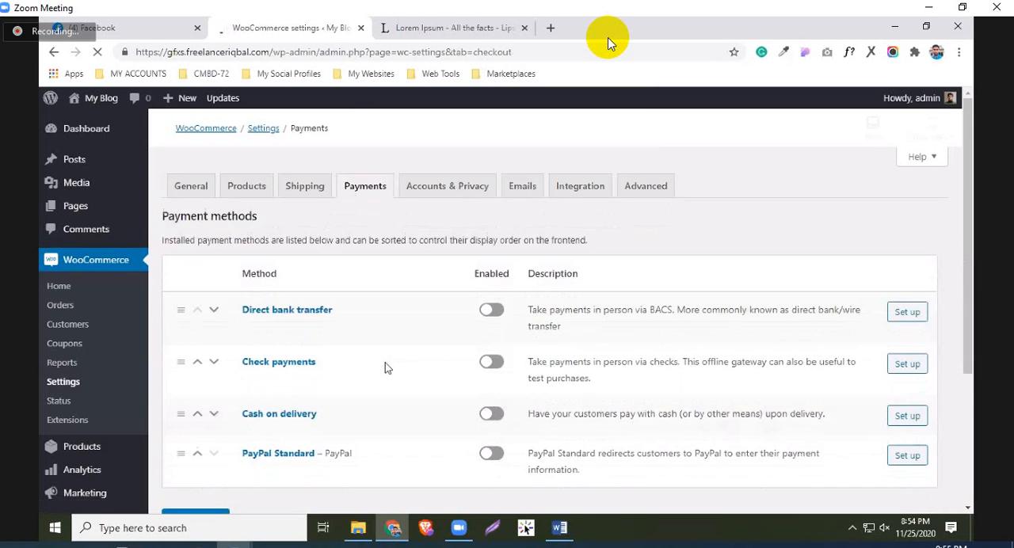
scroll(385, 366, "down", 3)
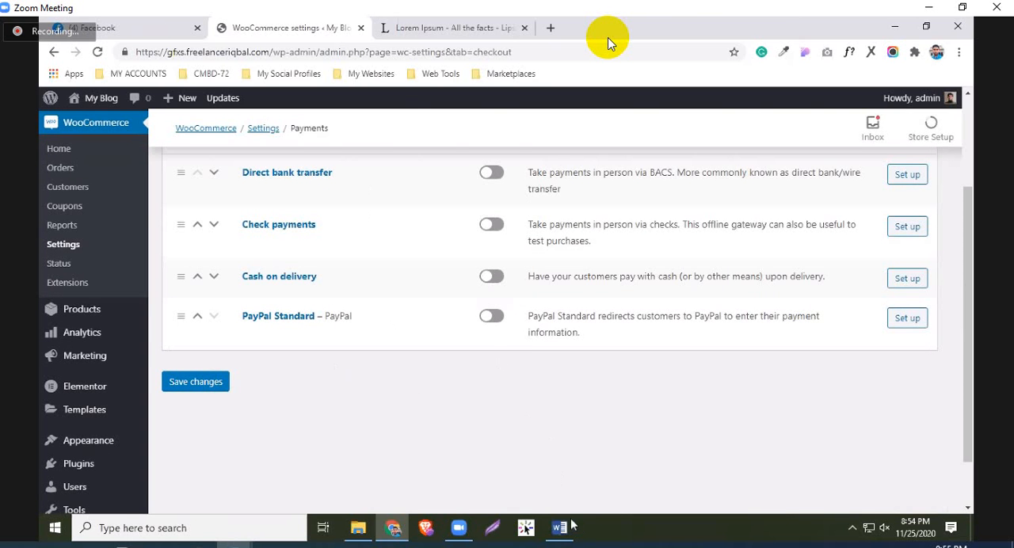
Switch to the Word work flow document and review the item about installing the WooCommerce Stripe Gateway plugin
left_click(560, 528)
scroll(366, 290, "down", 5)
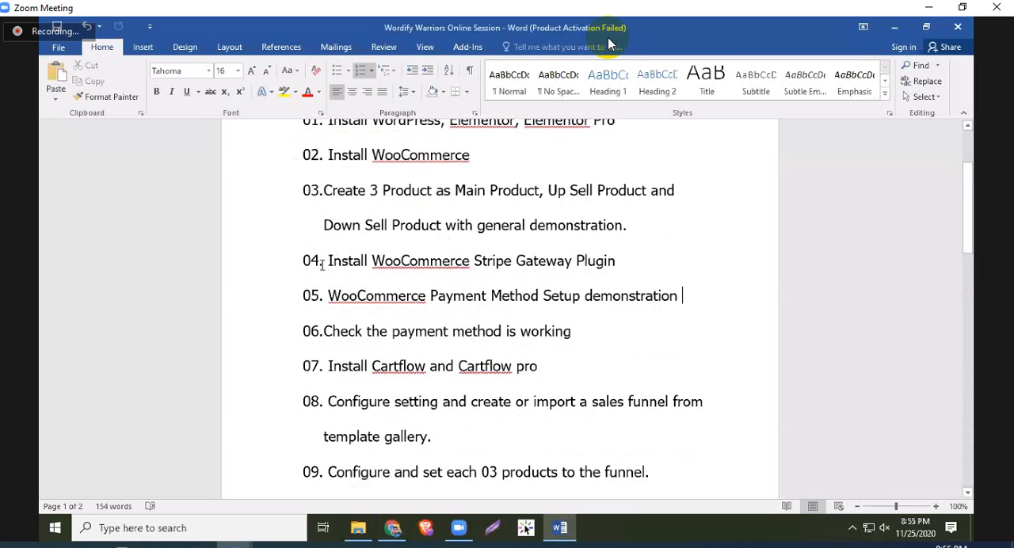
left_click_drag(372, 263, 559, 265)
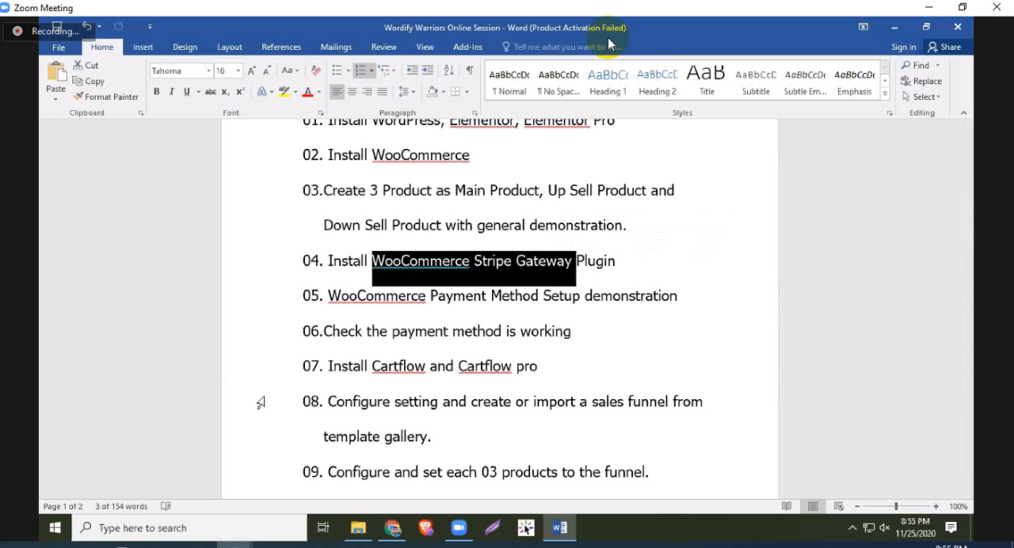
scroll(260, 403, "up", 2)
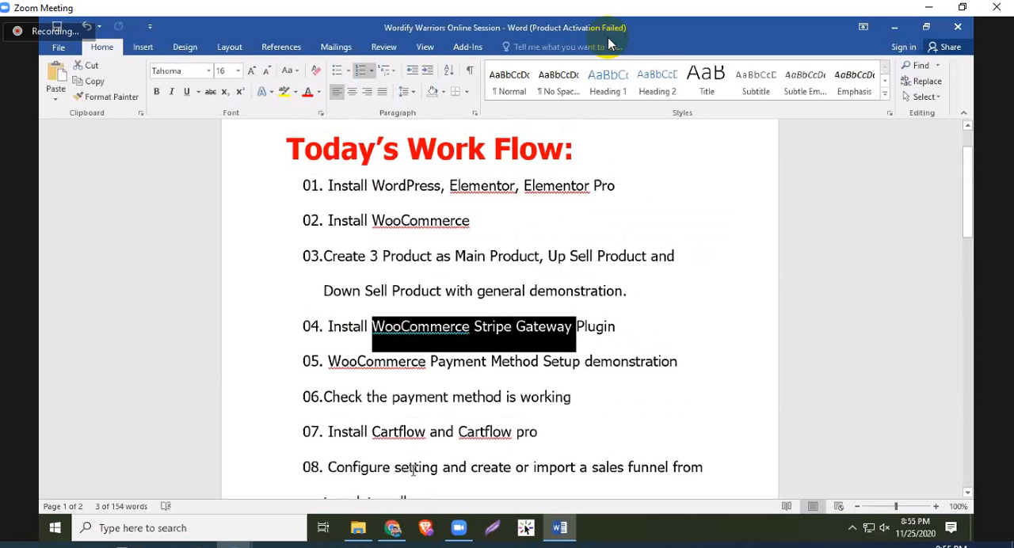
Back in WooCommerce, enable Direct bank transfer, Check payments, Cash on delivery and PayPal Standard, and save the payment settings
key("alt+Tab")
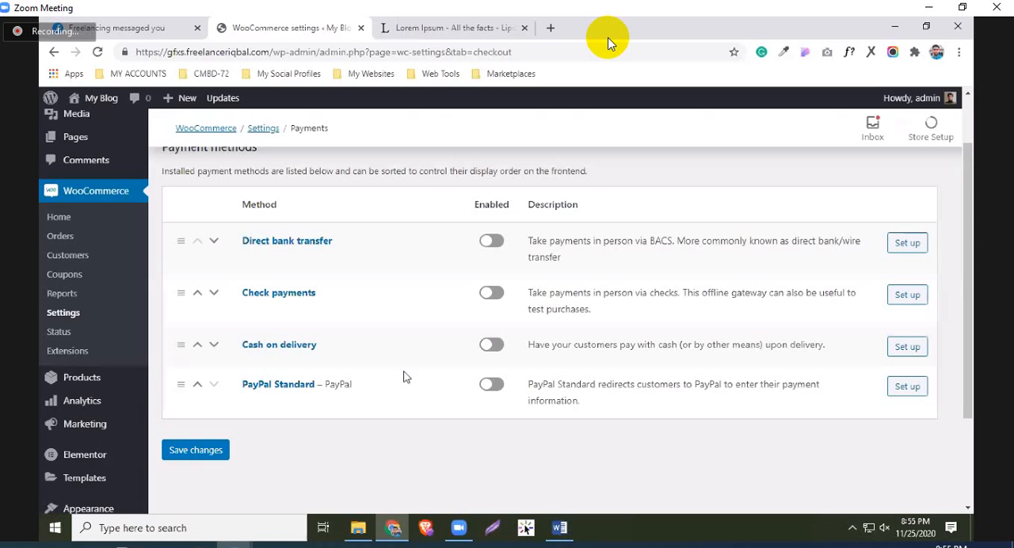
left_click(490, 347)
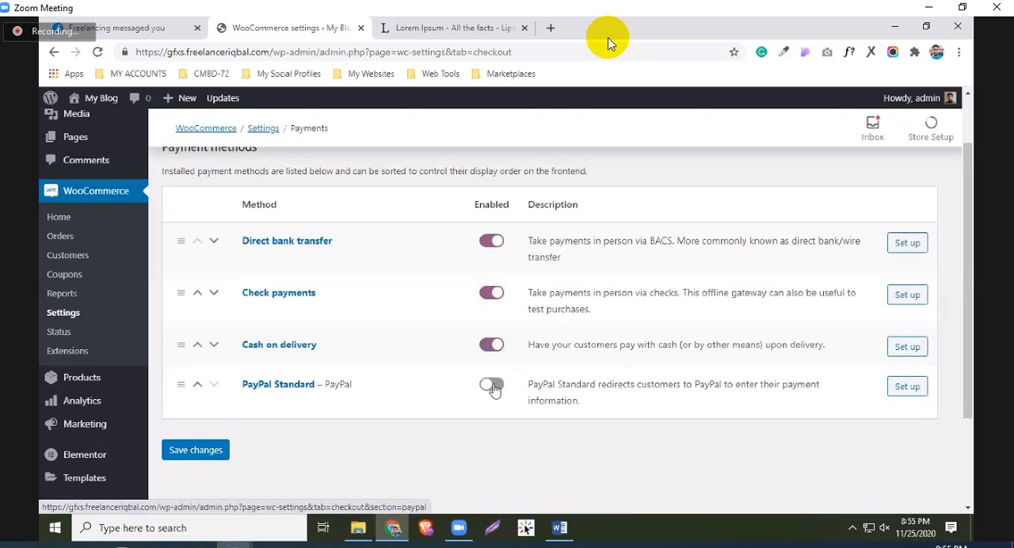
left_click(495, 386)
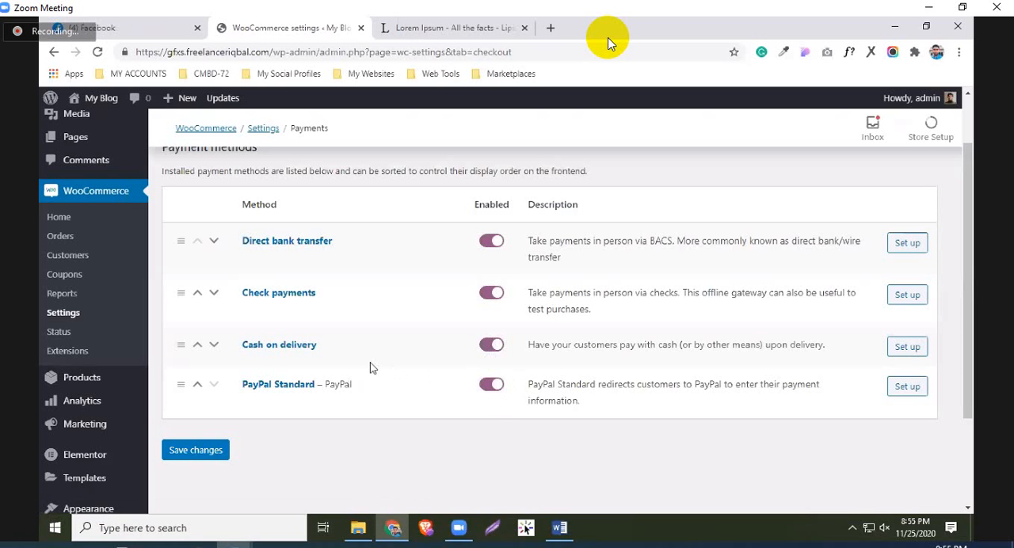
scroll(369, 364, "up", 2)
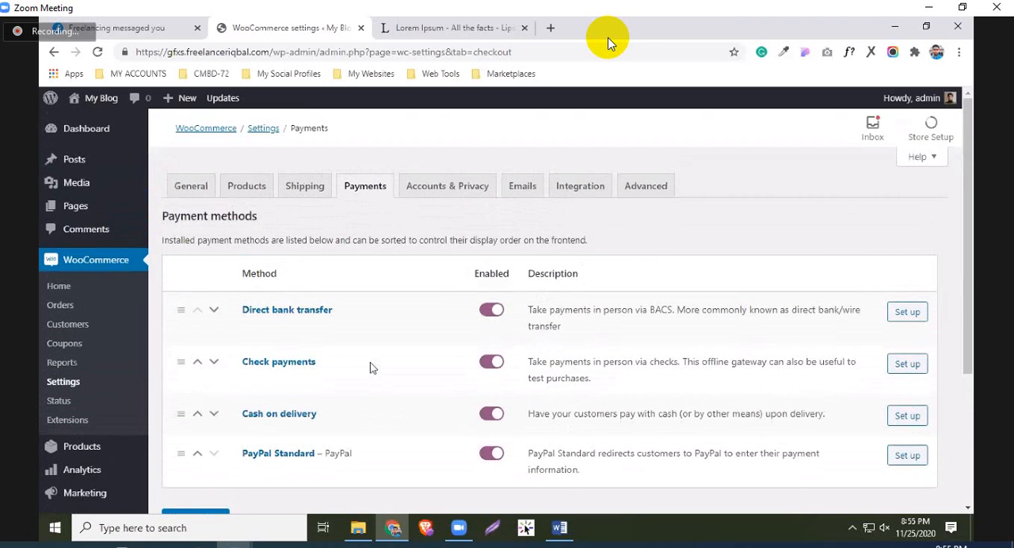
scroll(321, 374, "down", 2)
left_click(210, 385)
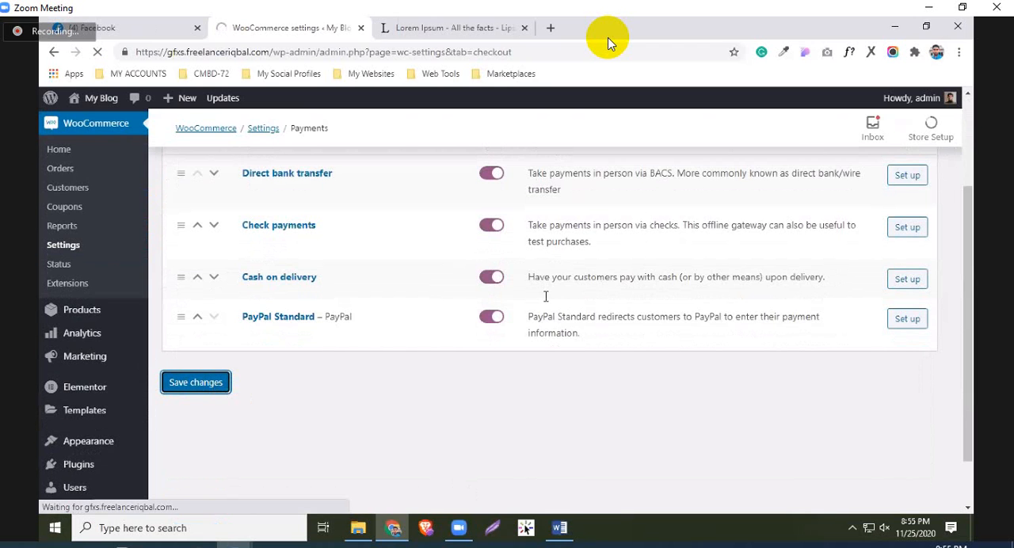
Return to the Word work flow document and highlight item 07, Install Cartflow and Cartflow pro
key("alt+Tab")
scroll(388, 242, "down", 1)
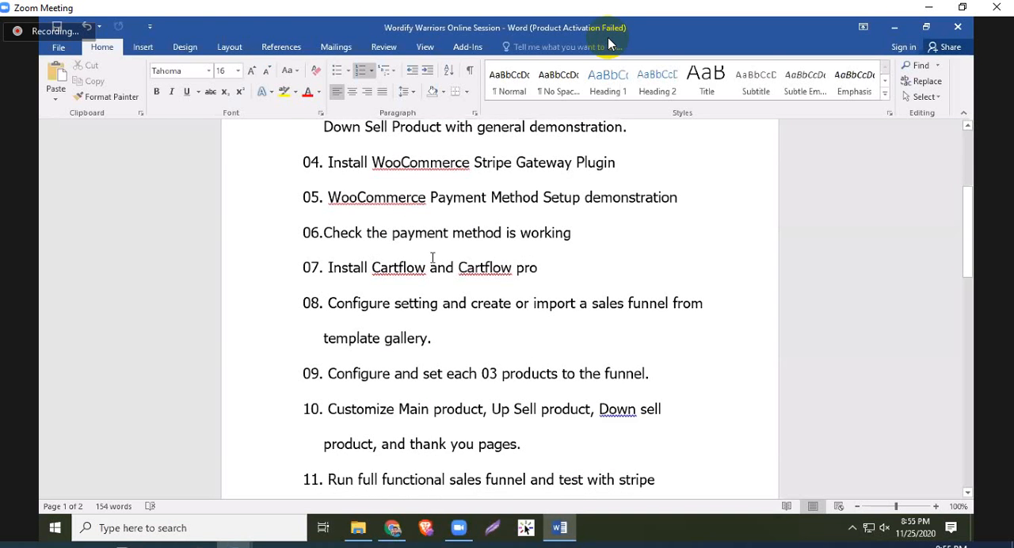
scroll(430, 262, "down", 1)
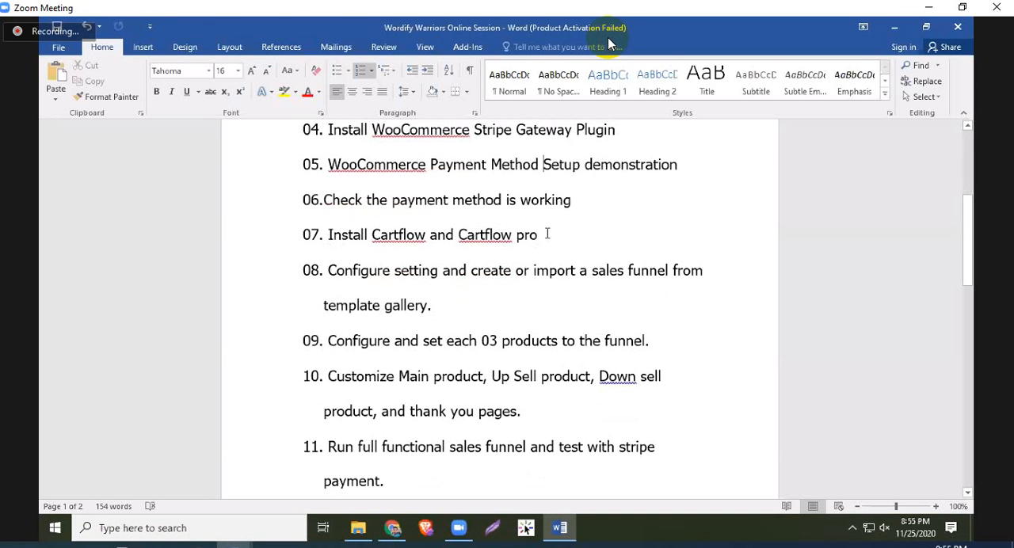
left_click_drag(545, 236, 324, 238)
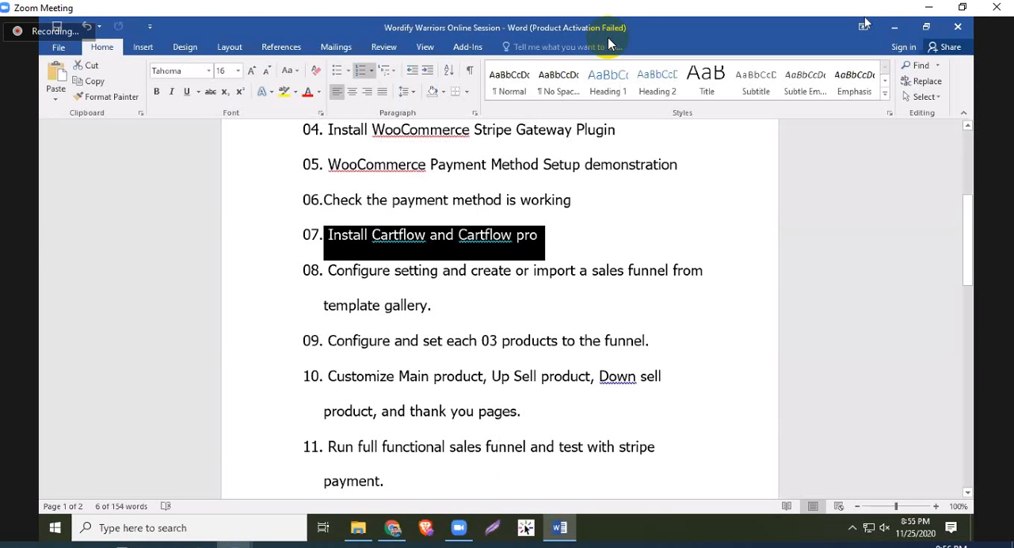
Minimize the Word and browser windows and bring up the Cartflow Packages Nulled folder in File Explorer
left_click(894, 27)
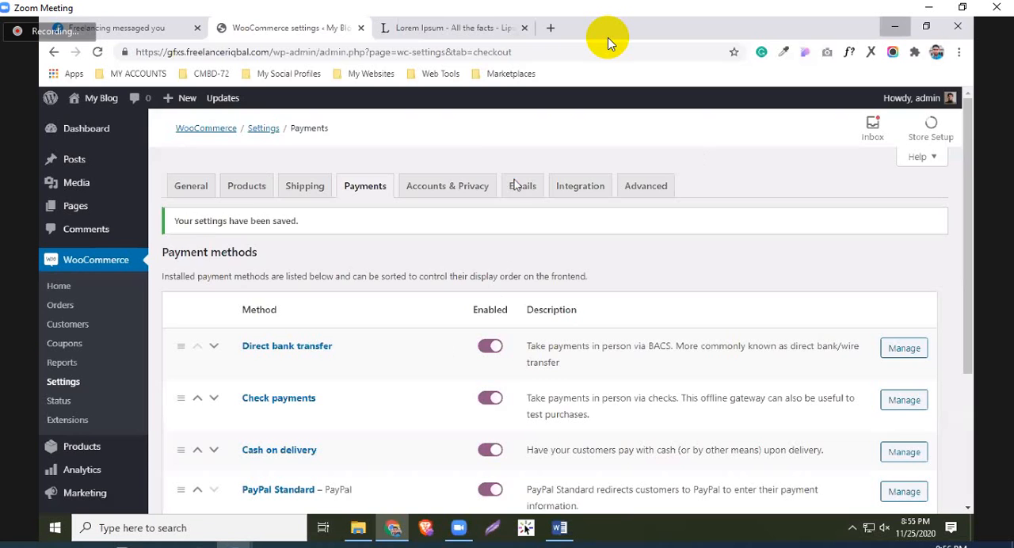
left_click(894, 27)
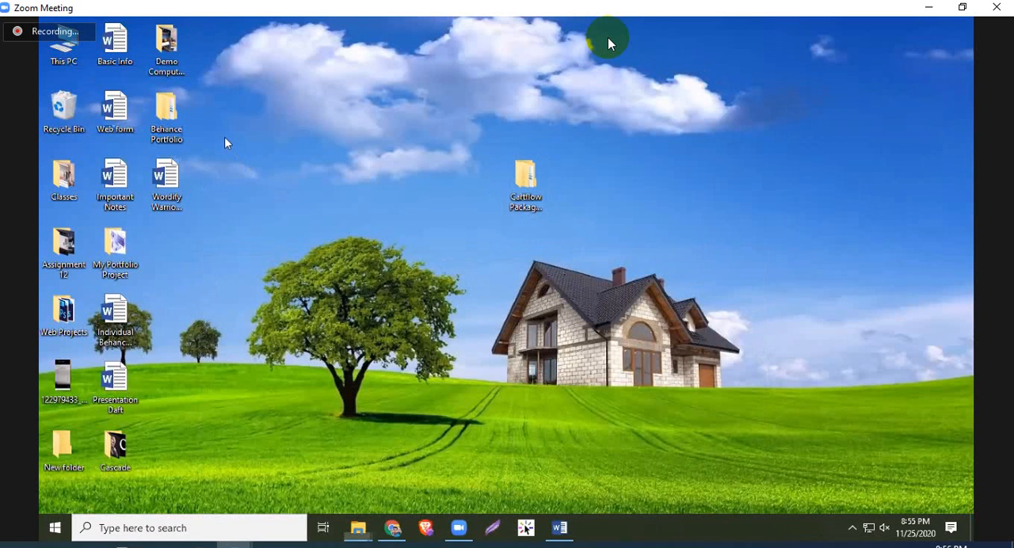
left_click(358, 528)
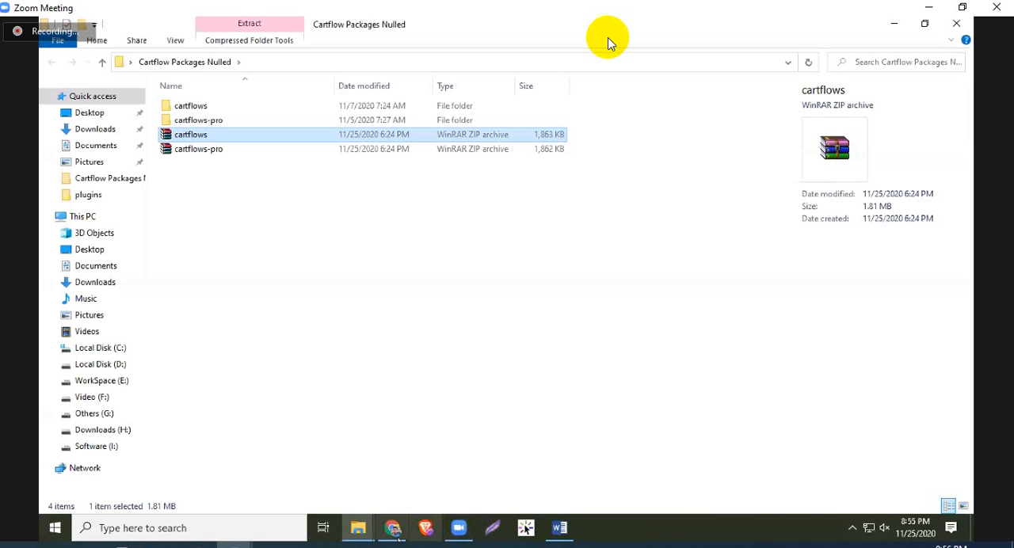
left_click(403, 529)
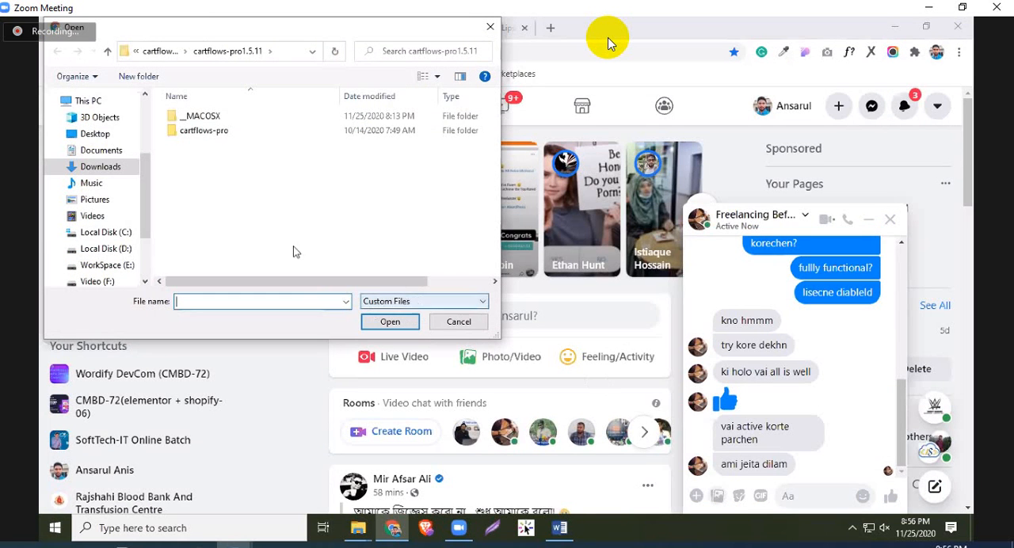
left_click(91, 134)
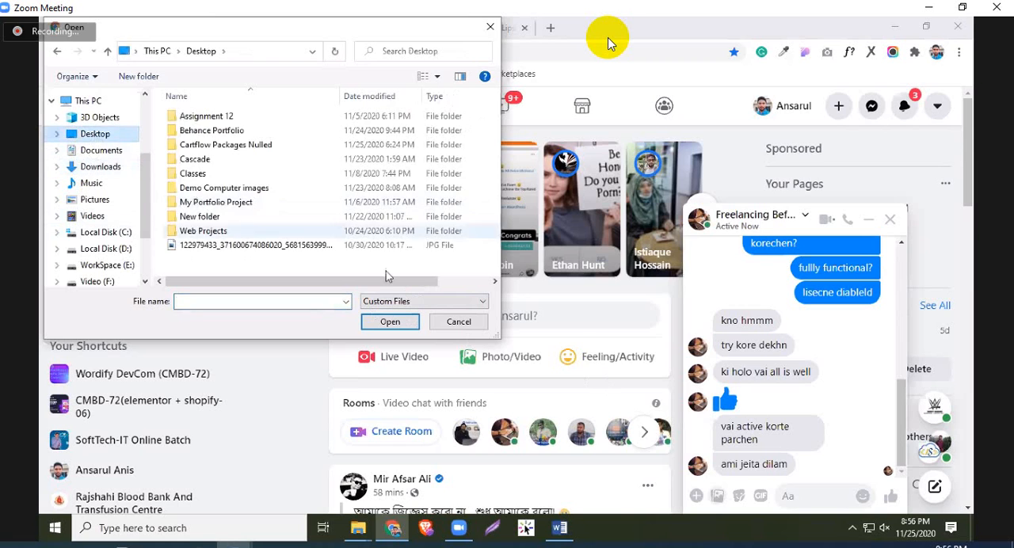
double_click(221, 146)
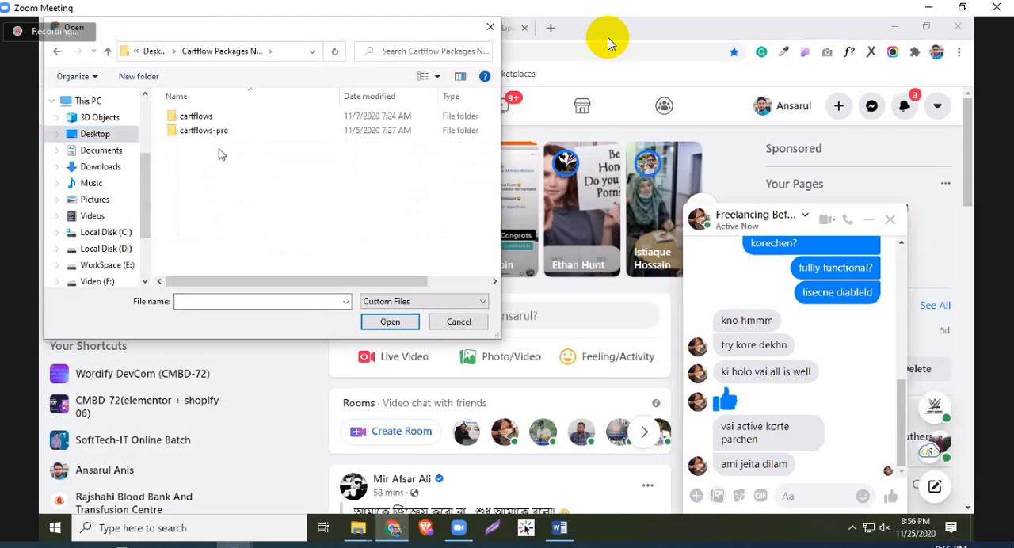
left_click(108, 50)
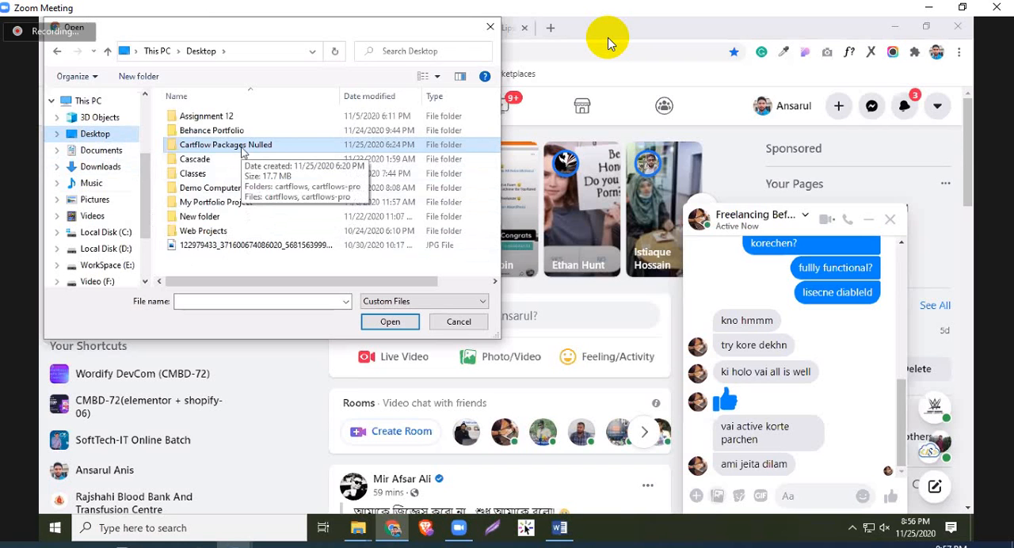
double_click(241, 147)
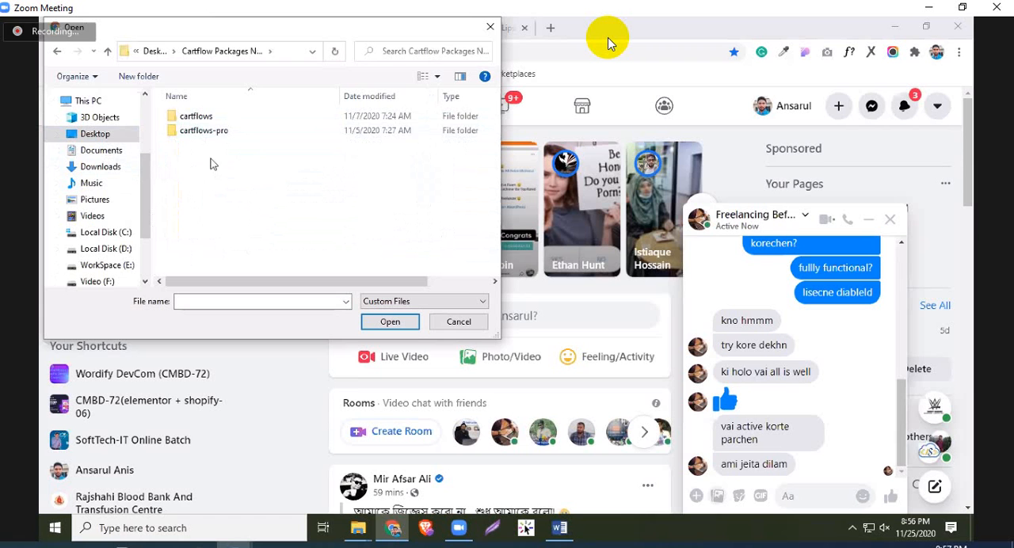
double_click(203, 130)
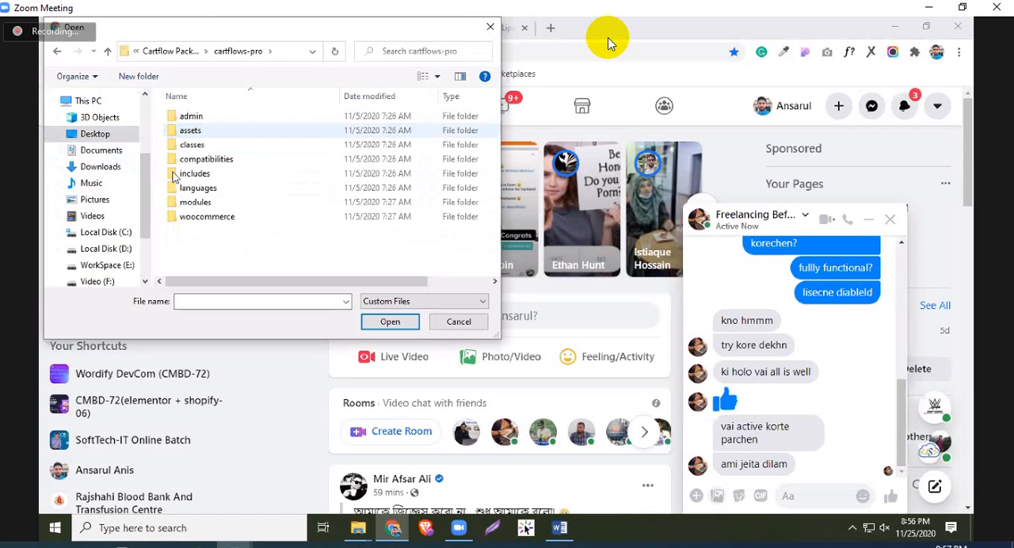
left_click(108, 52)
left_click(109, 53)
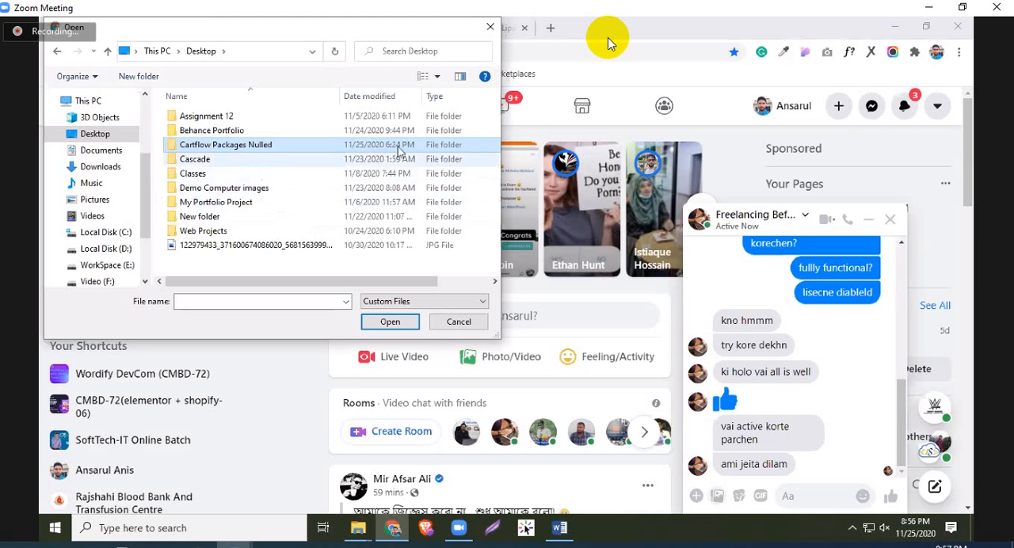
left_click(489, 27)
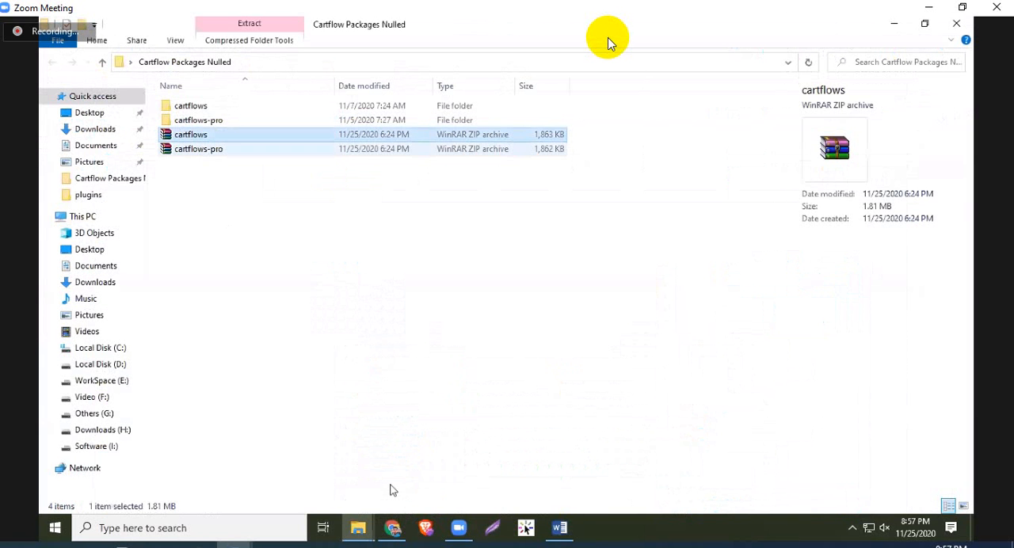
Extend the selection in the Cartflow Packages Nulled folder to both the cartflows and cartflows-pro ZIP archives
key("shift+Down")
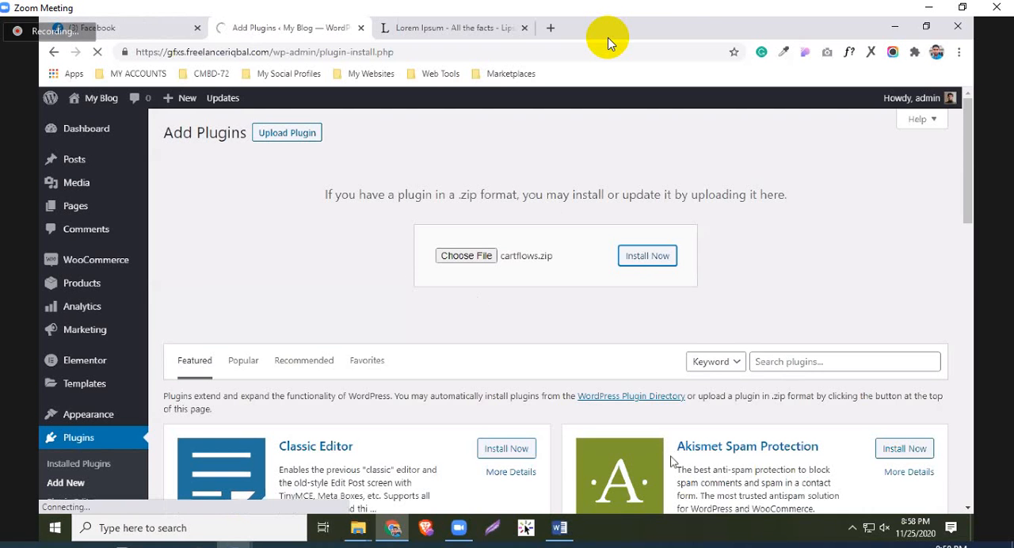
Open Gmail in a new browser tab while the cartflows.zip plugin uploads
left_click(550, 29)
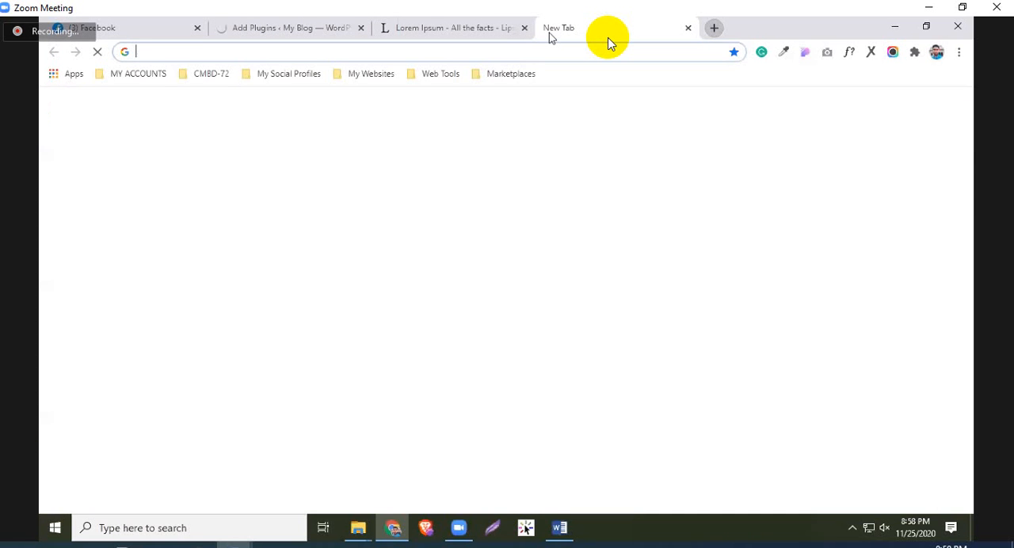
type("a")
key("BackSpace")
key("BackSpace")
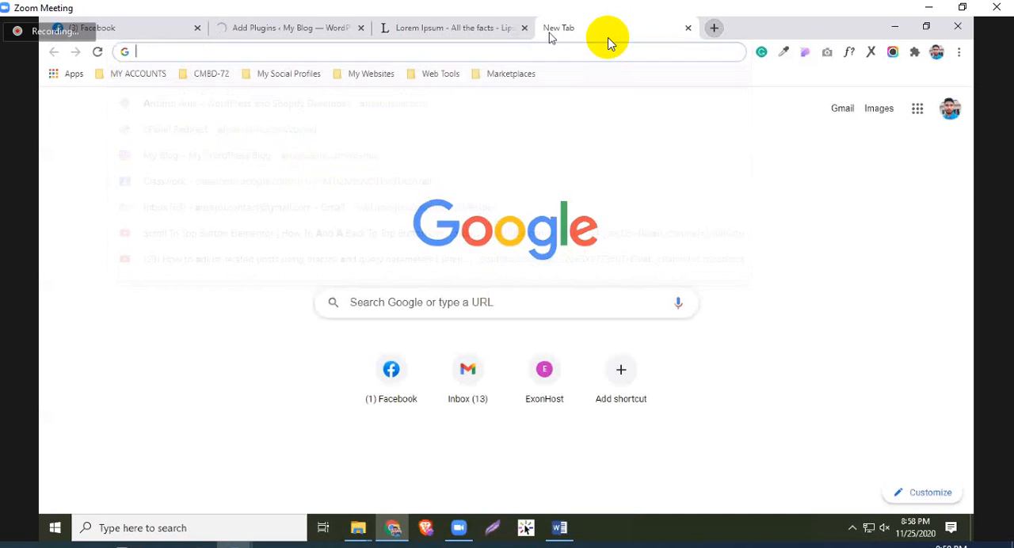
type("g")
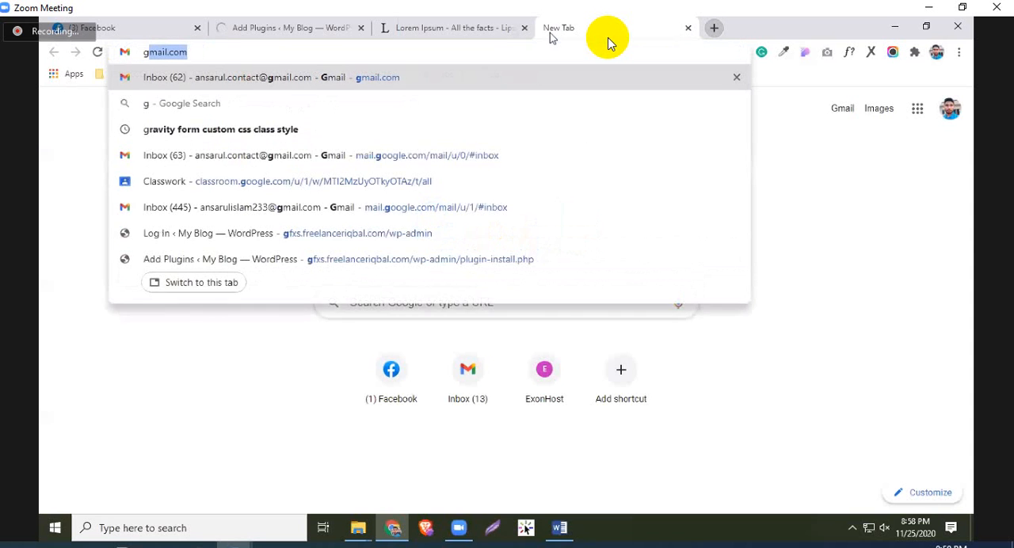
type("m")
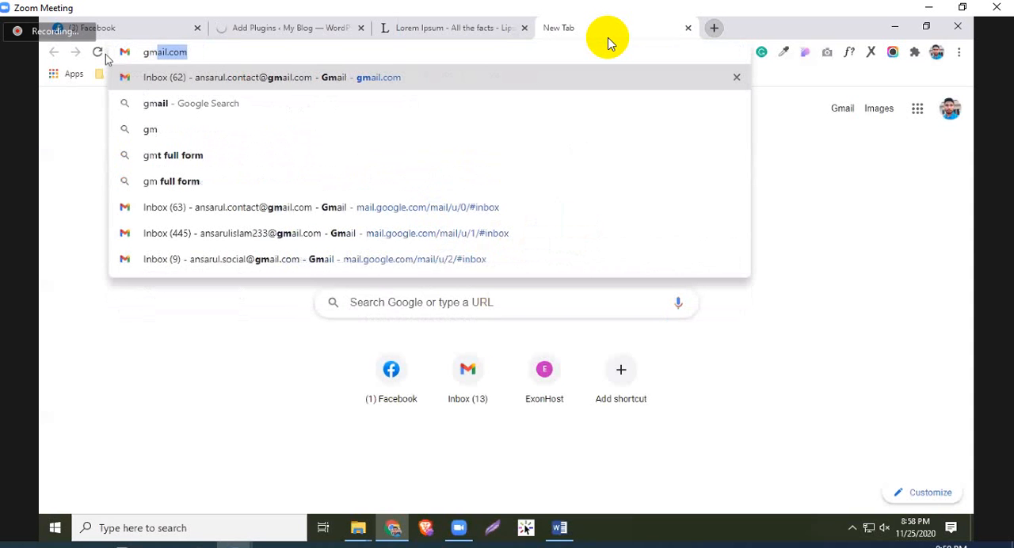
key("Return")
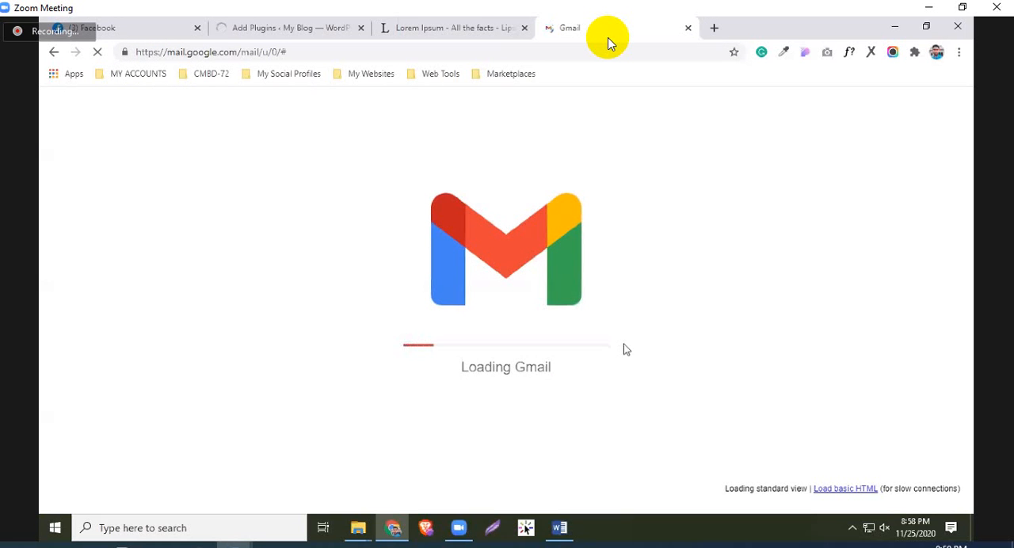
Return to the Add Plugins page and check the progress of the cartflows.zip upload
key("ctrl+shift+Tab")
key("ctrl+shift+Tab")
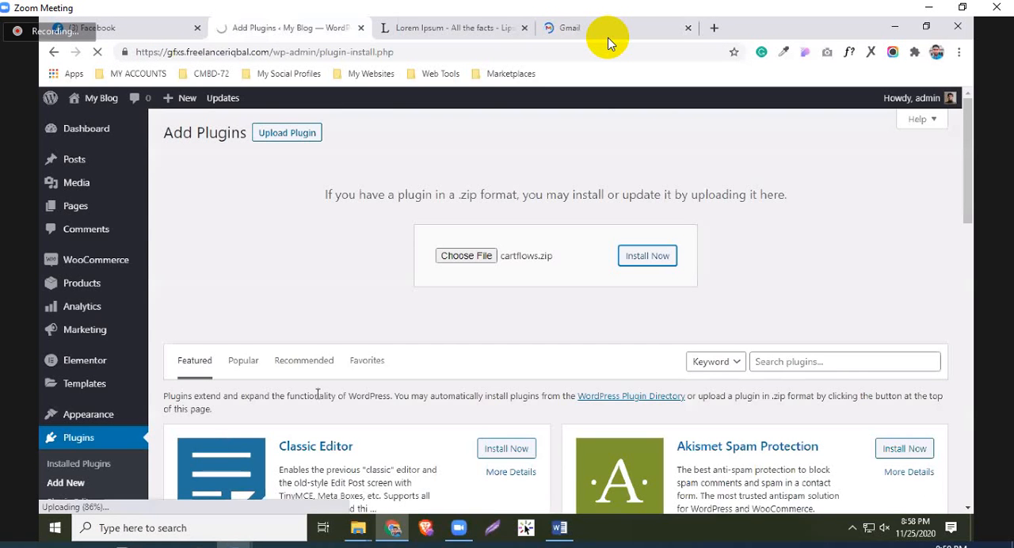
scroll(321, 396, "down", 2)
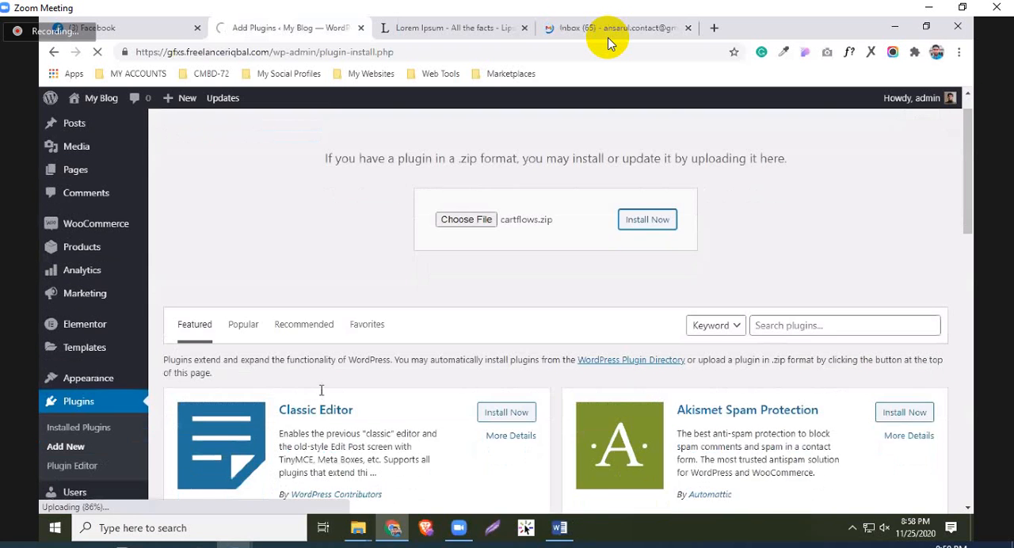
scroll(321, 396, "down", 1)
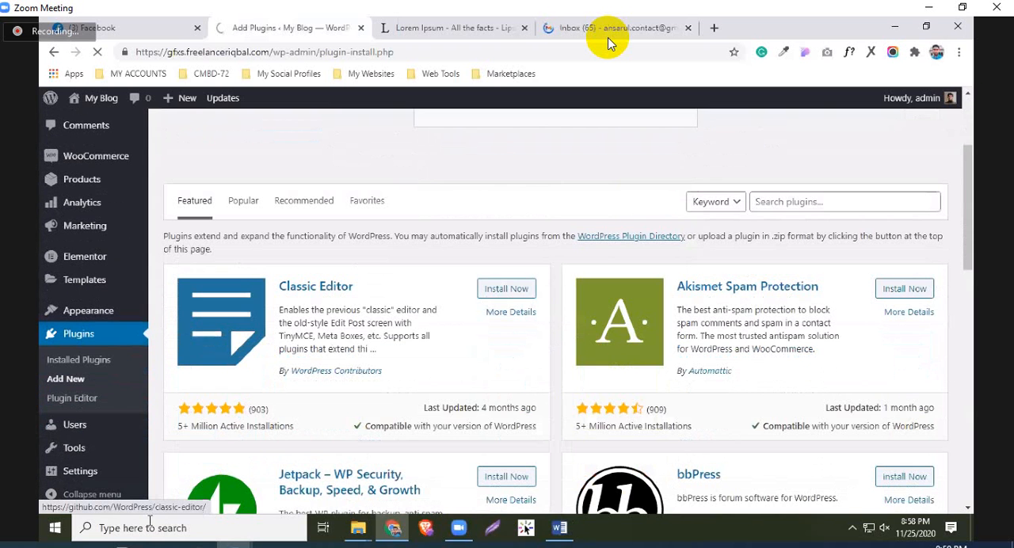
scroll(476, 316, "up", 1)
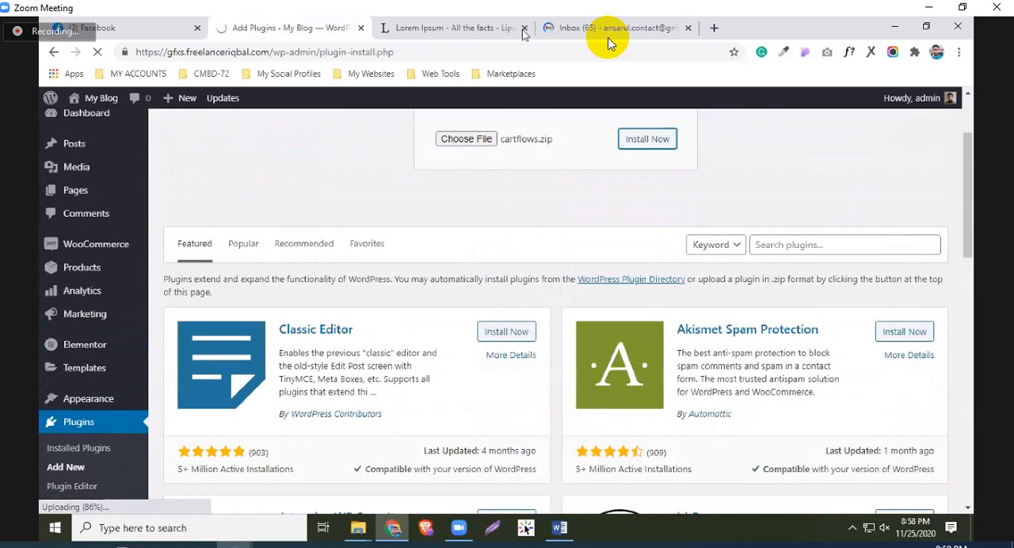
scroll(457, 270, "up", 1)
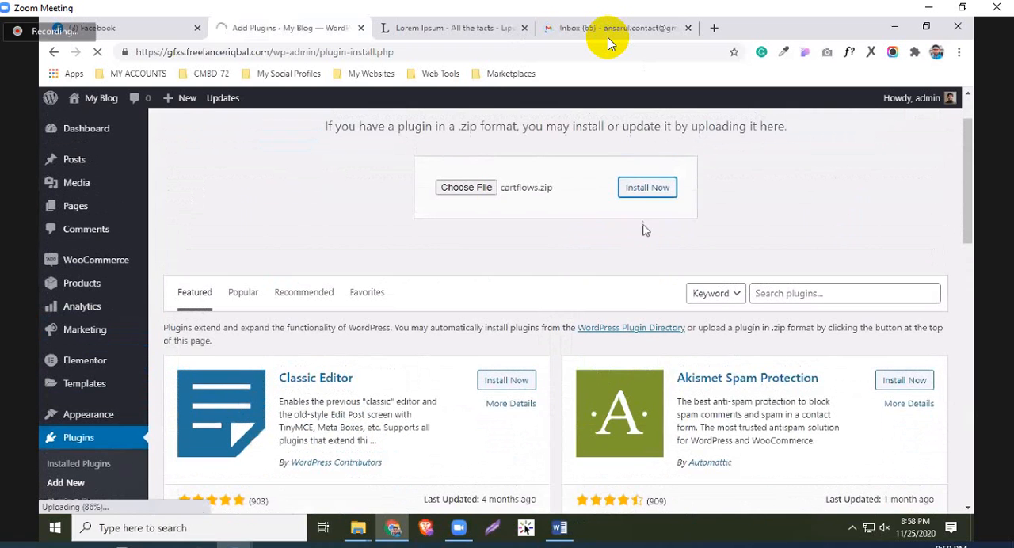
Go back to the Gmail inbox and open Google Drive in a new tab
left_click(607, 37)
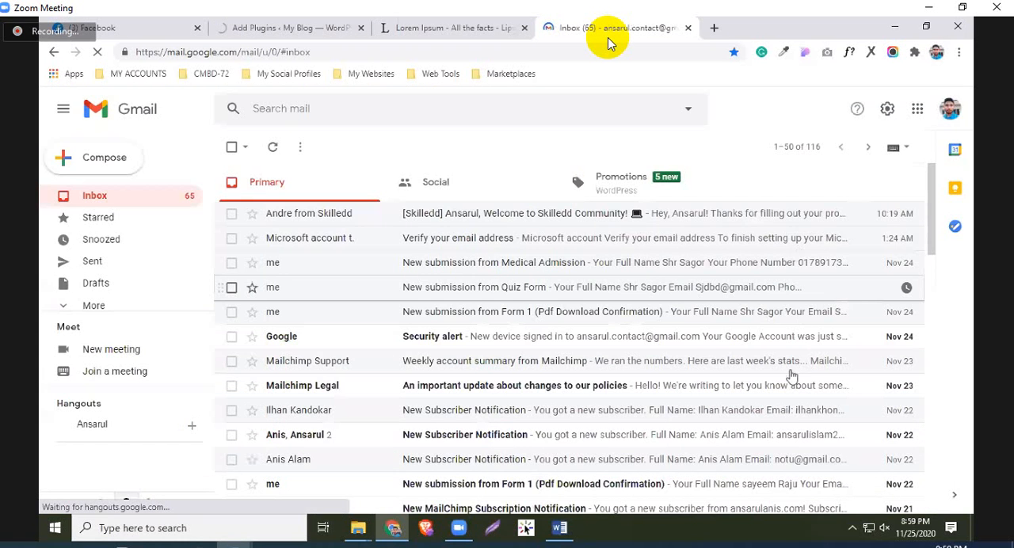
left_click(932, 303)
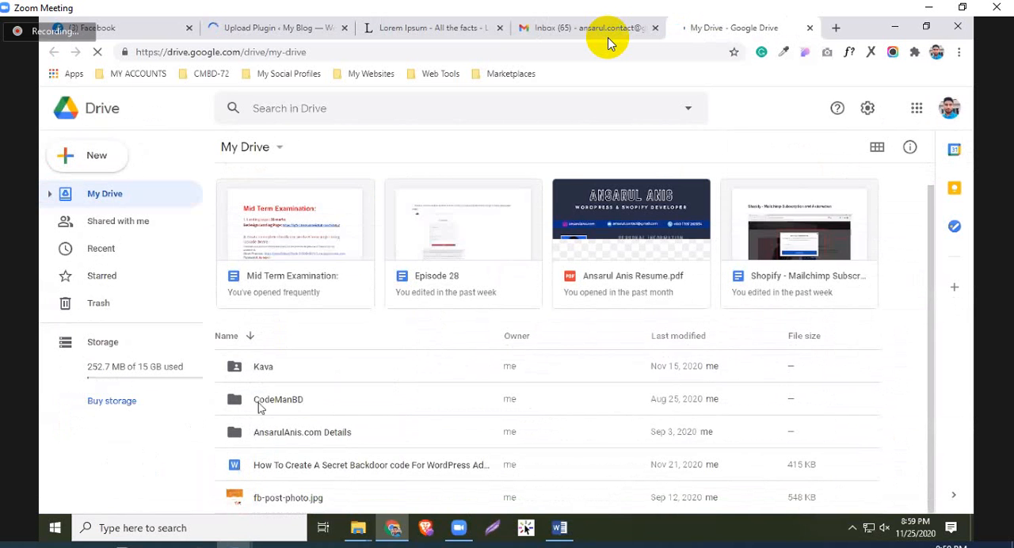
Create a new folder named Cartflow inside the CodeManBD folder in Google Drive
left_click(235, 406)
double_click(235, 404)
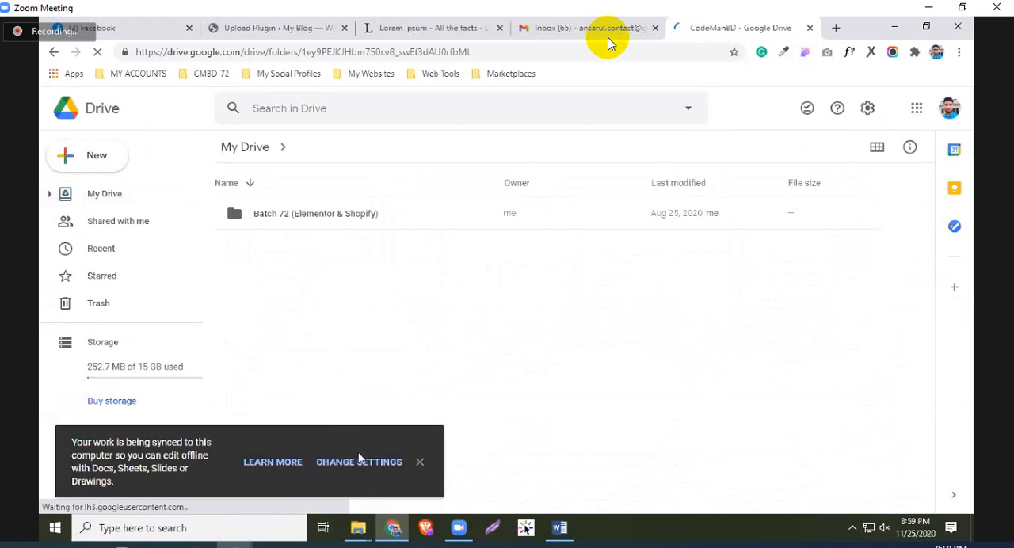
right_click(395, 357)
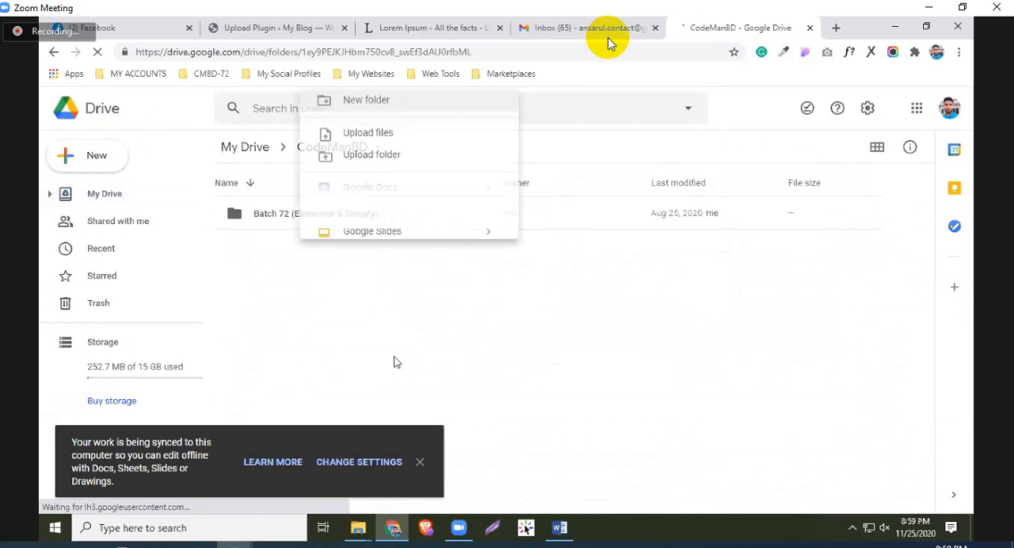
left_click(426, 360)
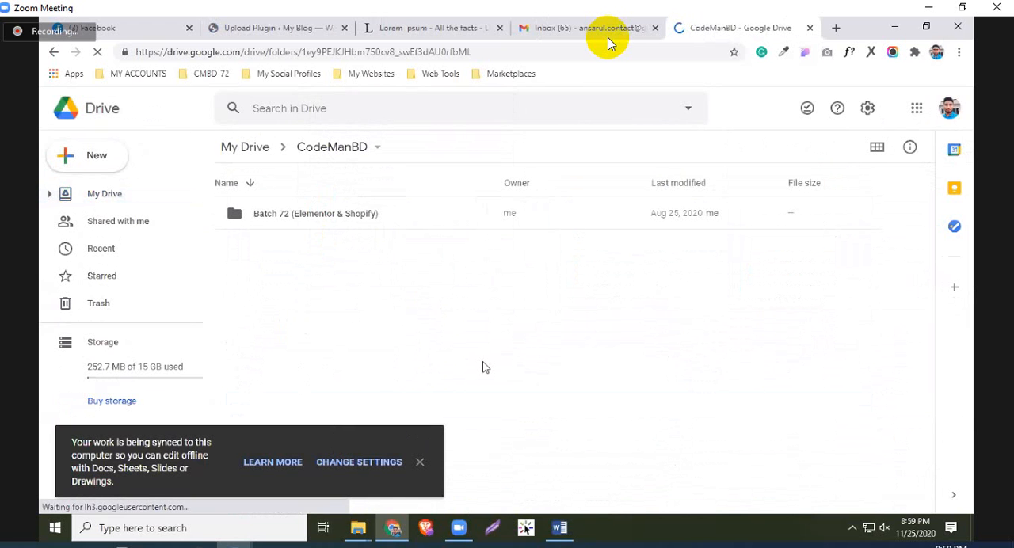
type("Cartflow")
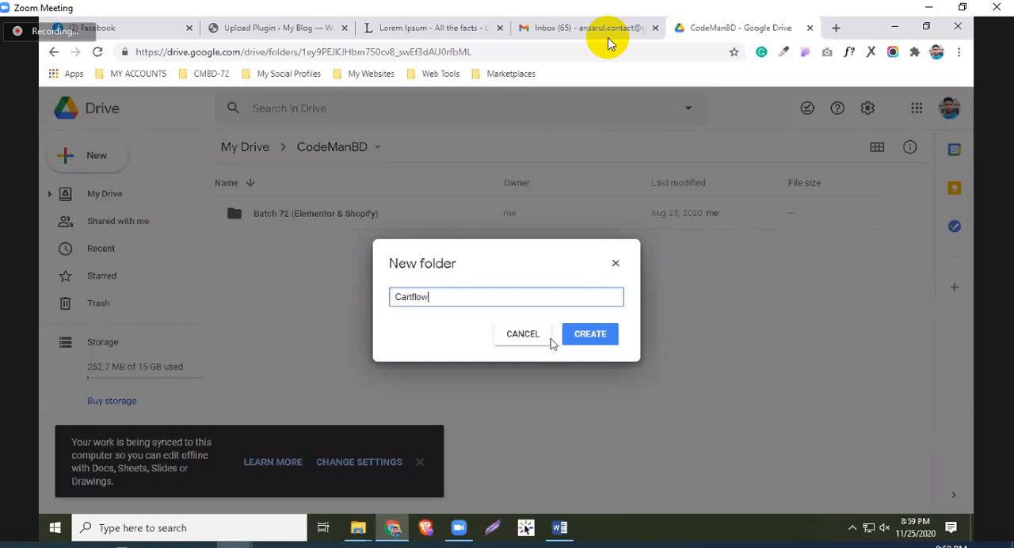
key("Return")
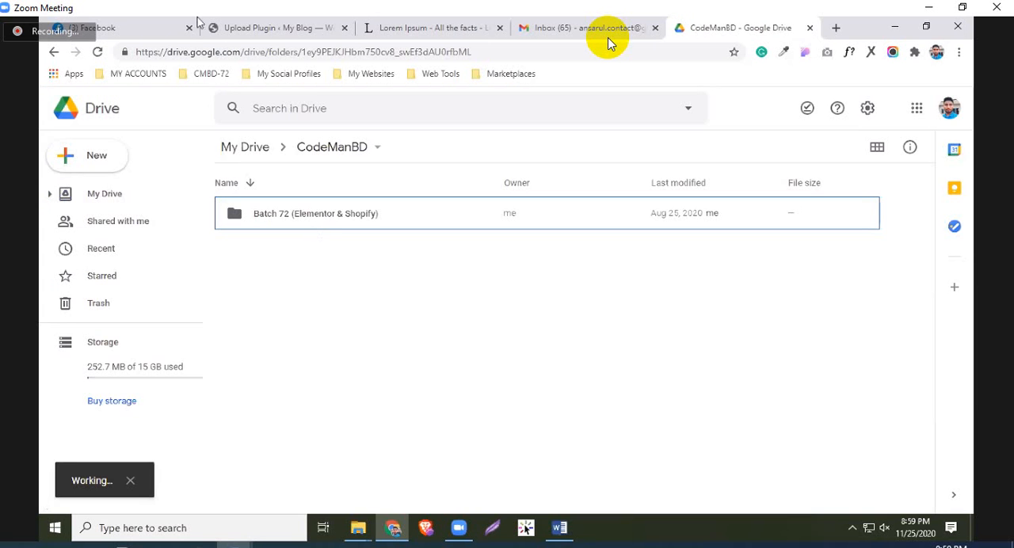
Return to the WordPress plugin installer and upload cartflows-pro.zip from the Cartflow Packages Nulled folder for installation
left_click(213, 24)
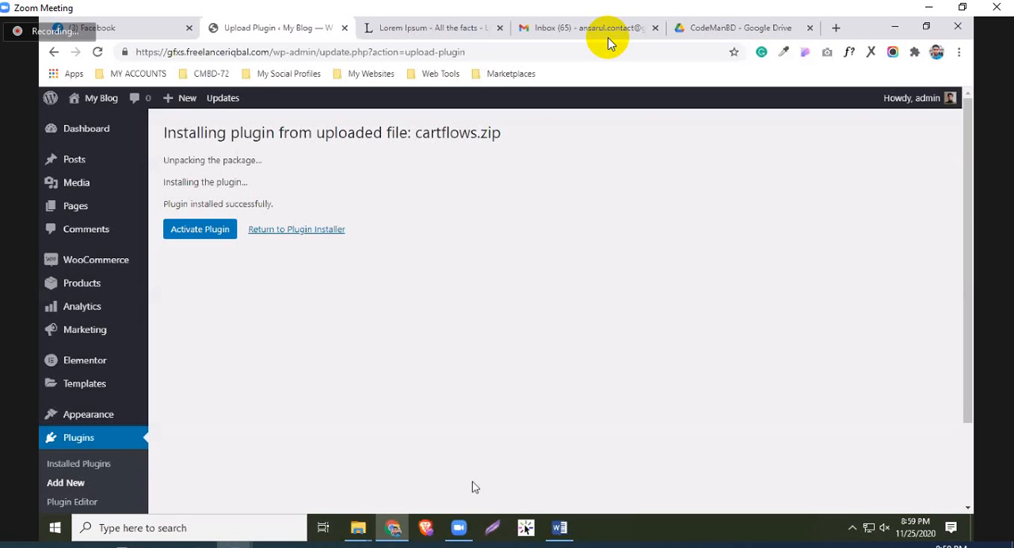
left_click(296, 230)
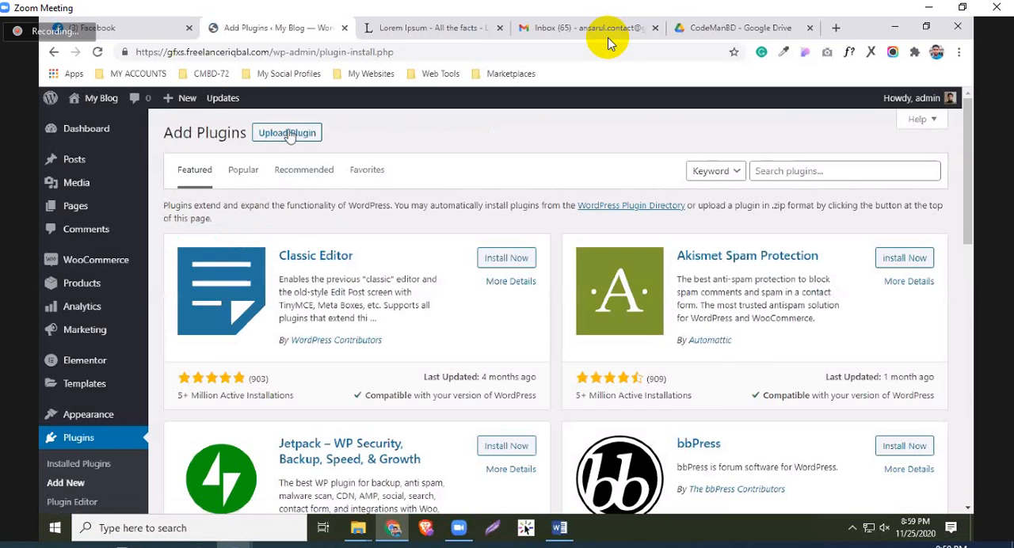
left_click(287, 132)
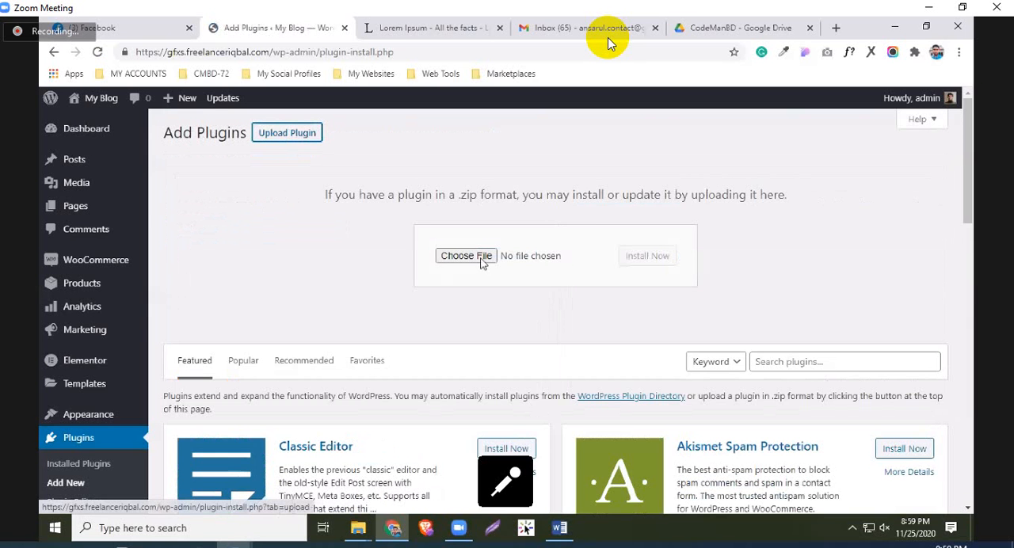
left_click(480, 260)
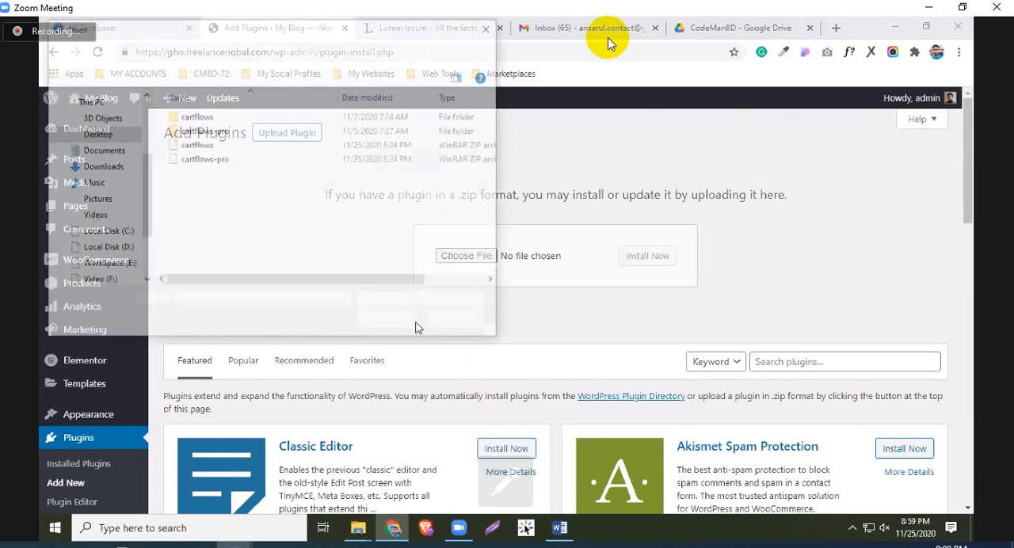
left_click(417, 324)
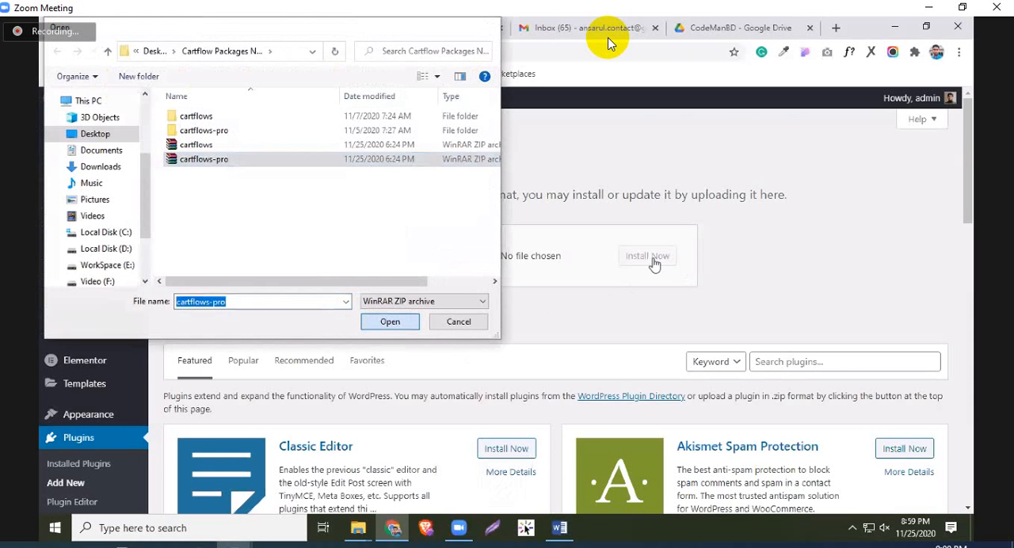
left_click(647, 256)
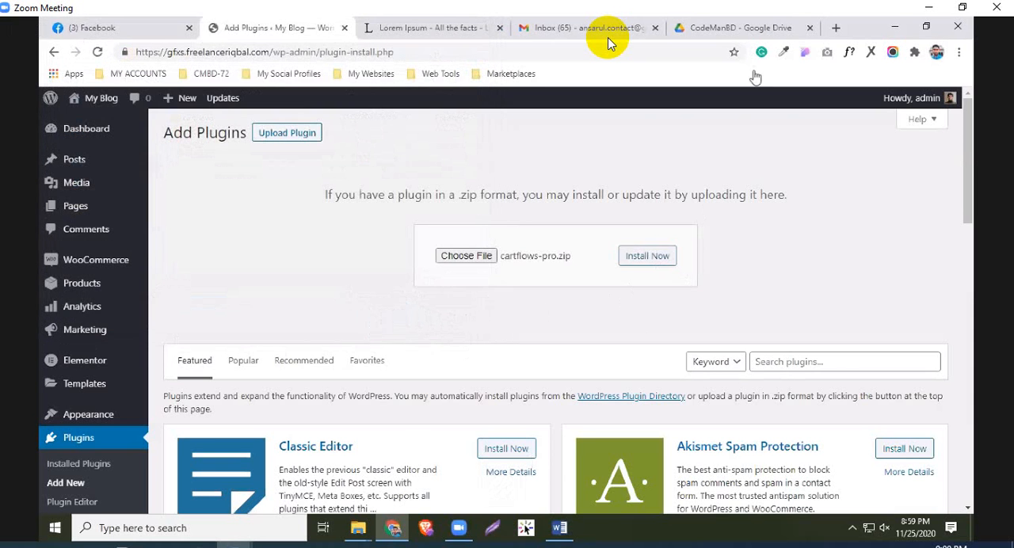
In Google Drive, share the Cartflow folder with anyone with the link as Viewer and copy its link
left_click(743, 28)
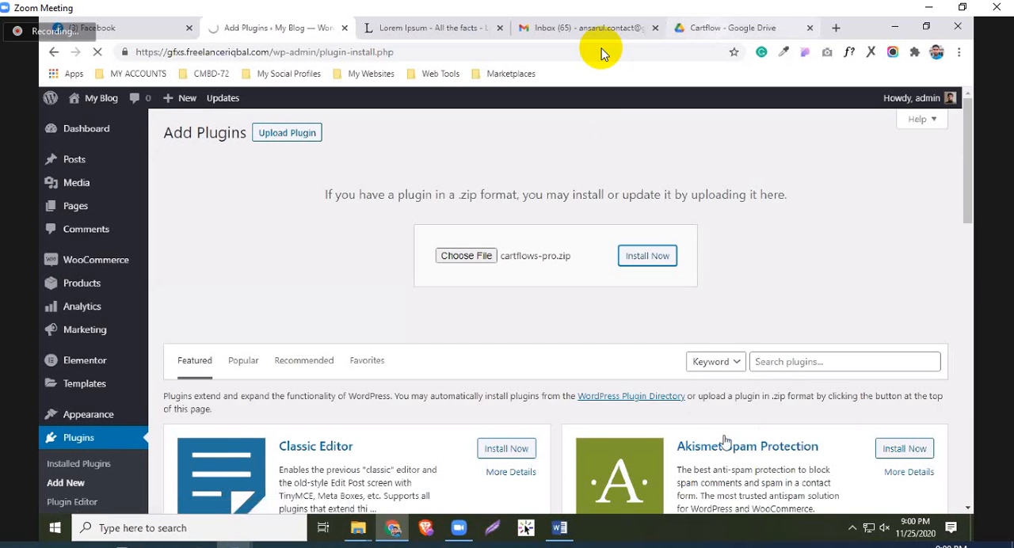
left_click(733, 28)
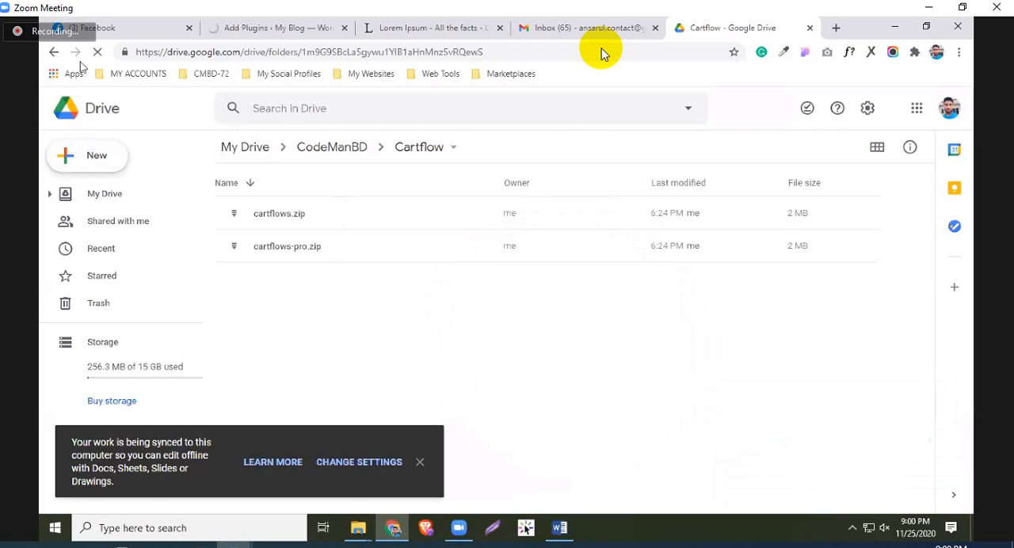
left_click(55, 52)
right_click(279, 224)
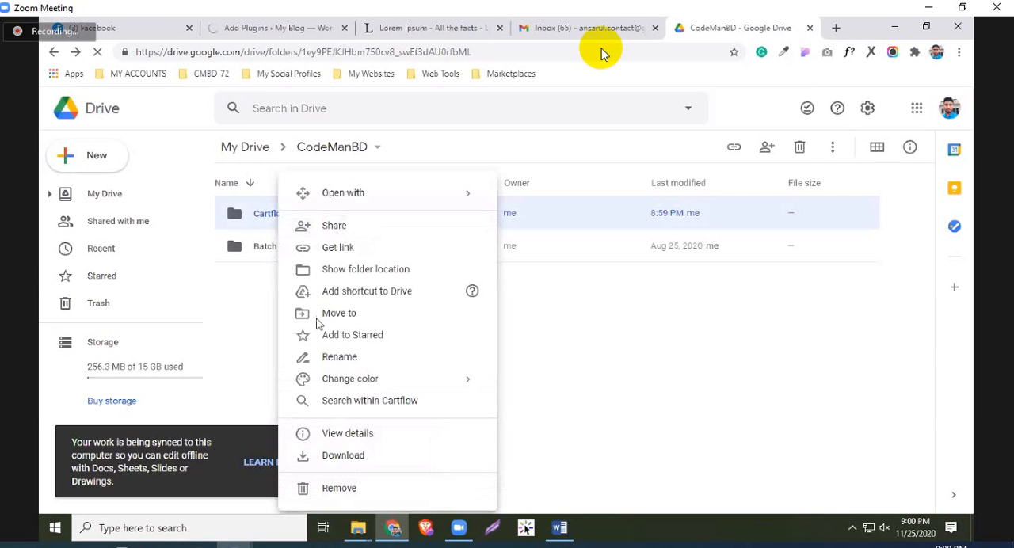
left_click(354, 270)
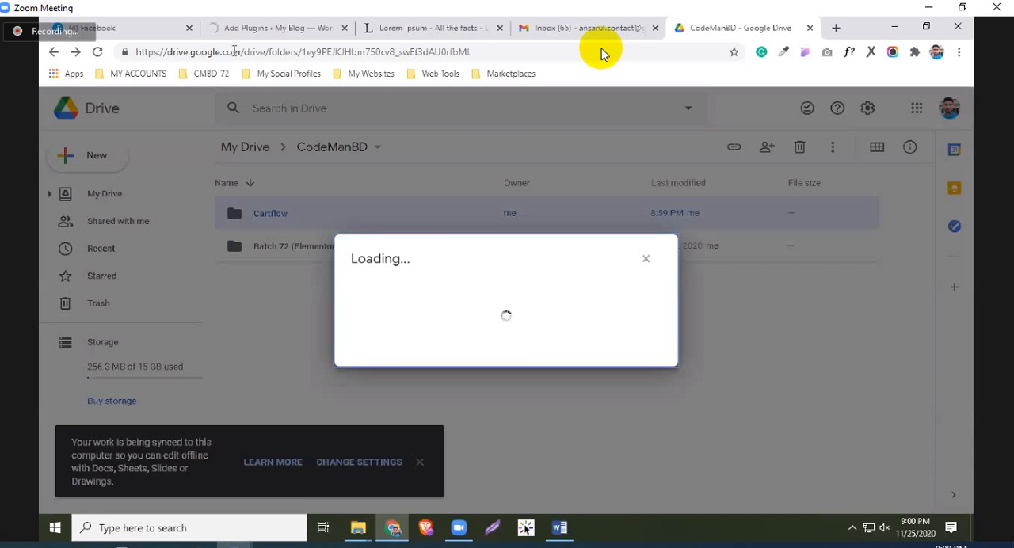
left_click(252, 32)
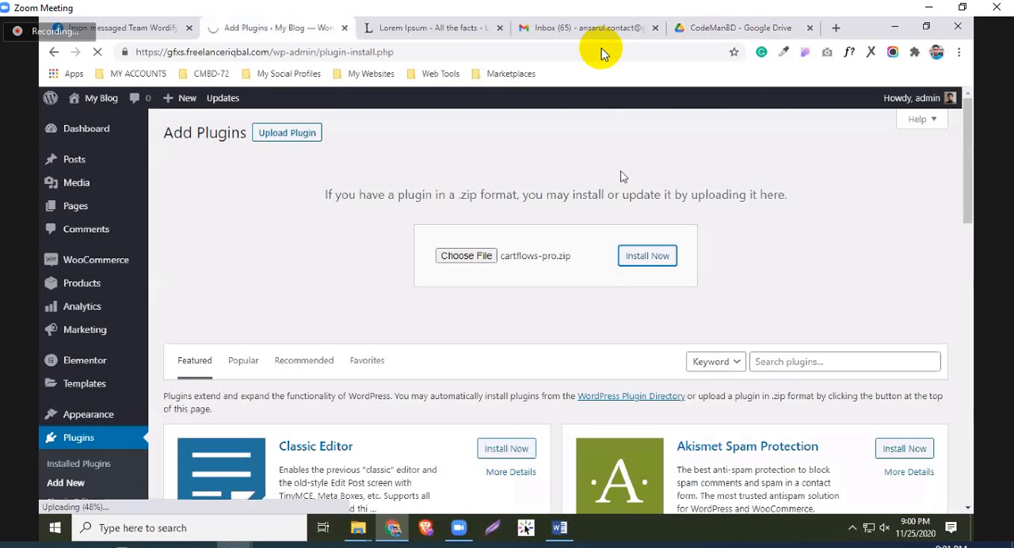
left_click(737, 28)
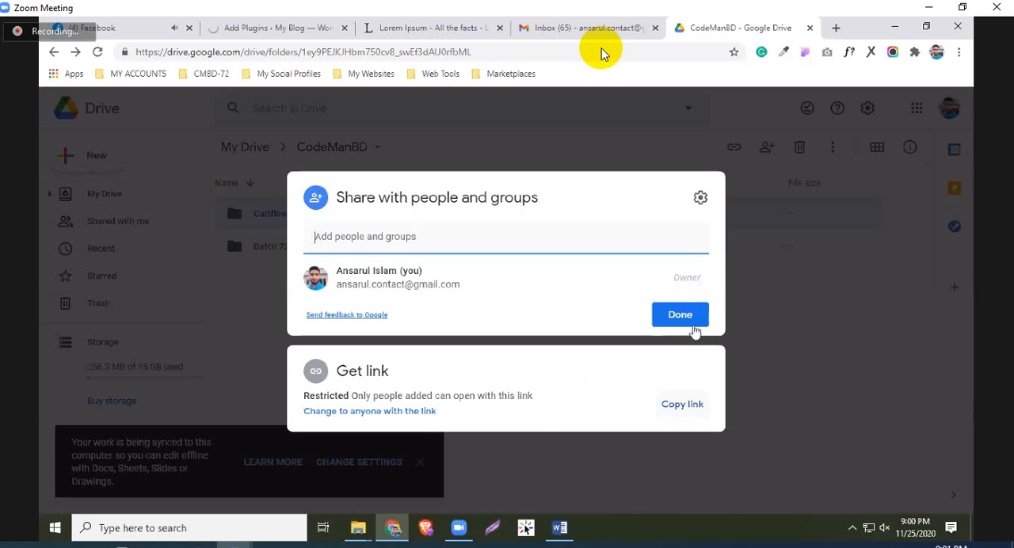
left_click(690, 324)
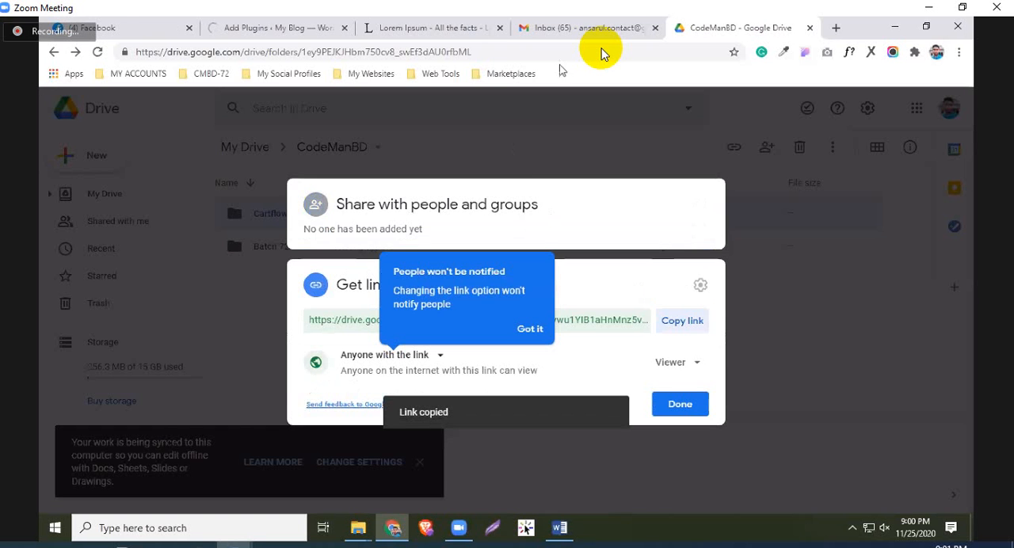
Send the copied Cartflow folder link to the Team Wordify group chat on Facebook
left_click(119, 22)
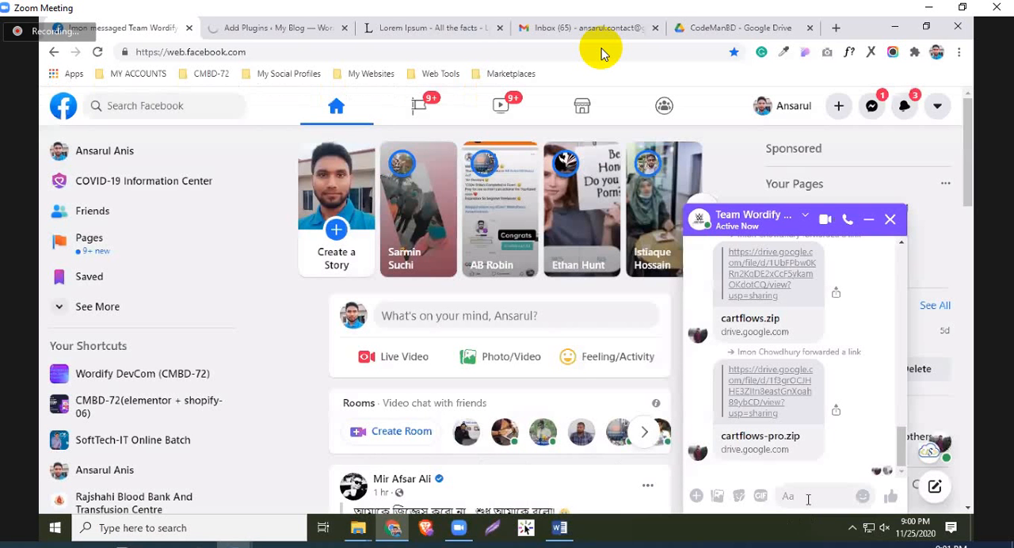
left_click(808, 499)
key("ctrl+v")
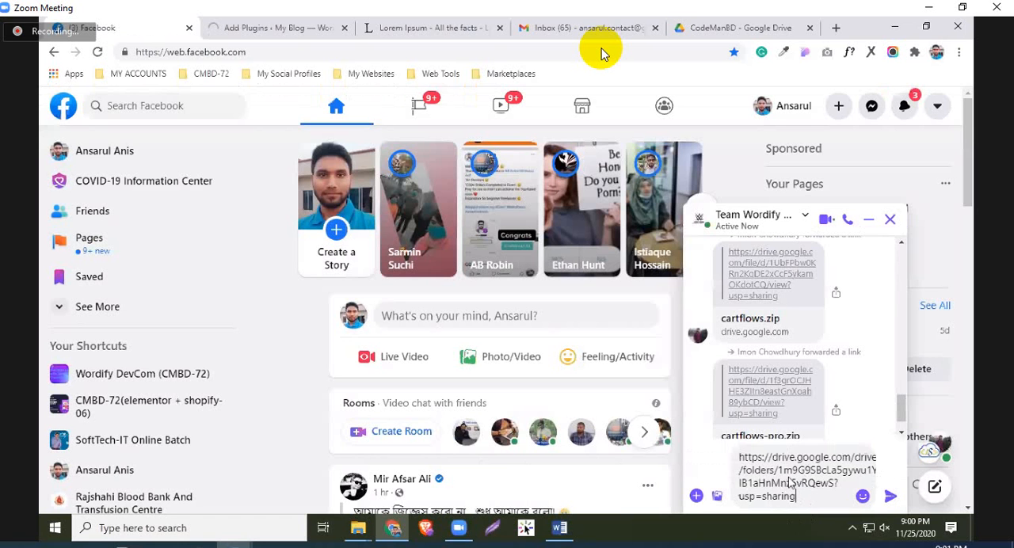
key("Return")
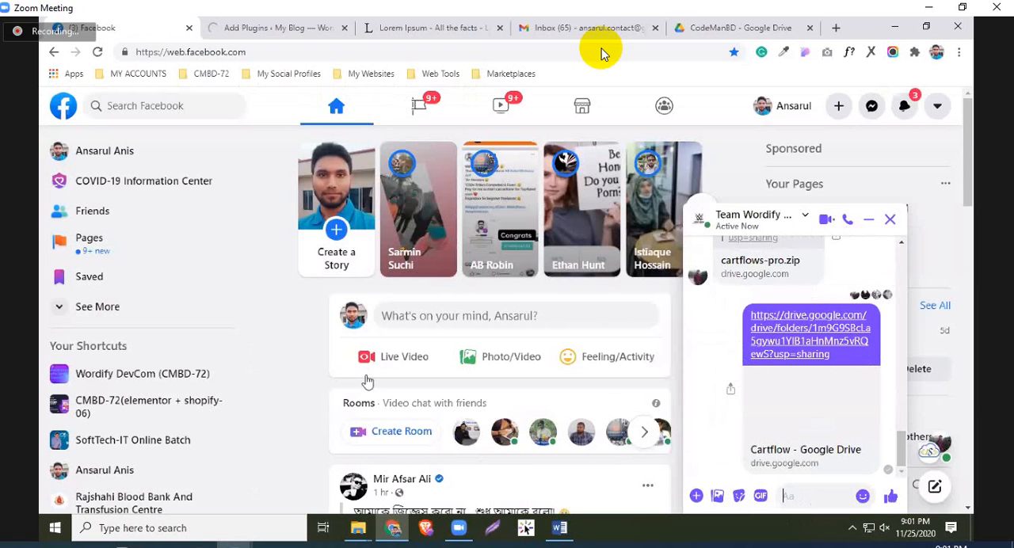
Close the Lorem Ipsum browser tab and admit the waiting participant to the Zoom meeting
key("ctrl+Tab")
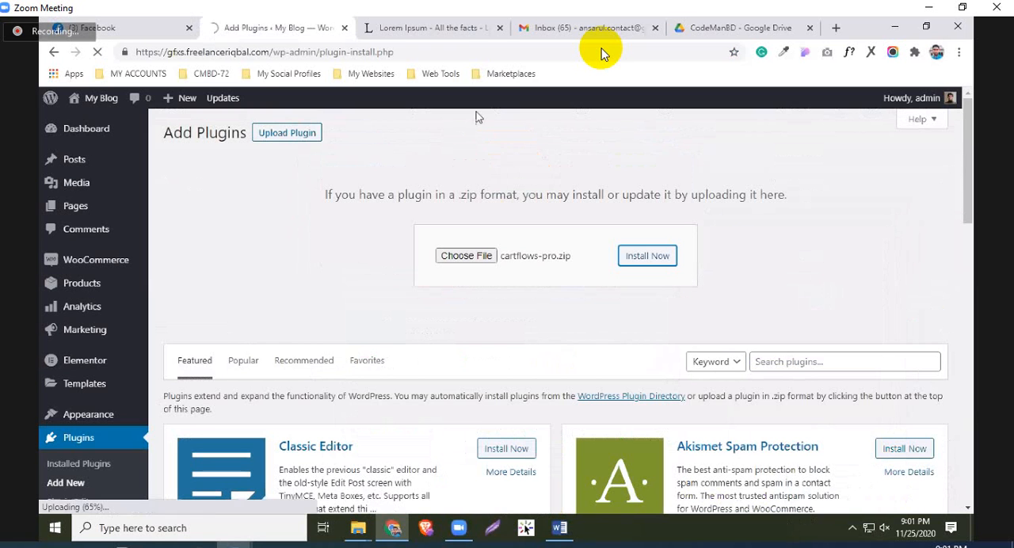
left_click(500, 33)
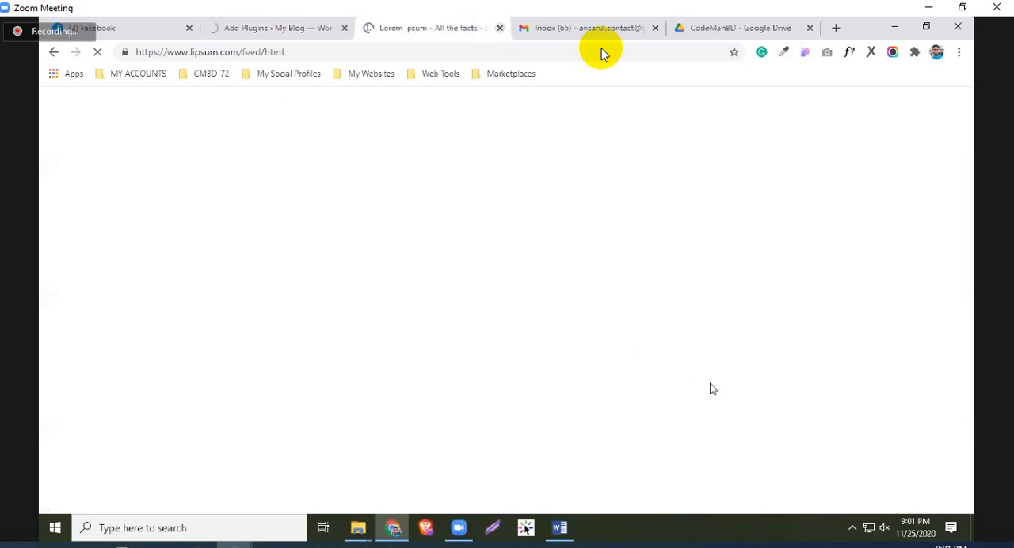
key("ctrl+w")
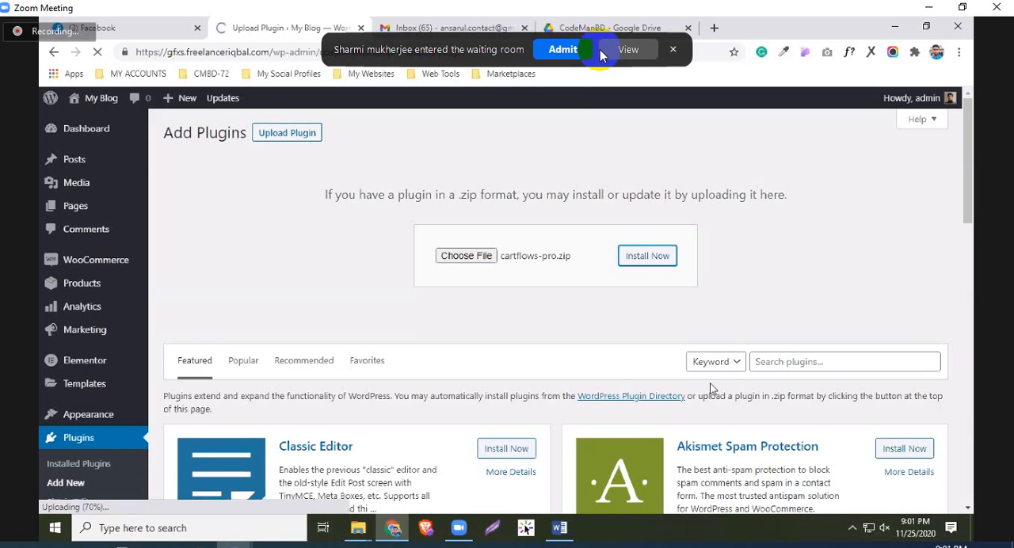
left_click(564, 49)
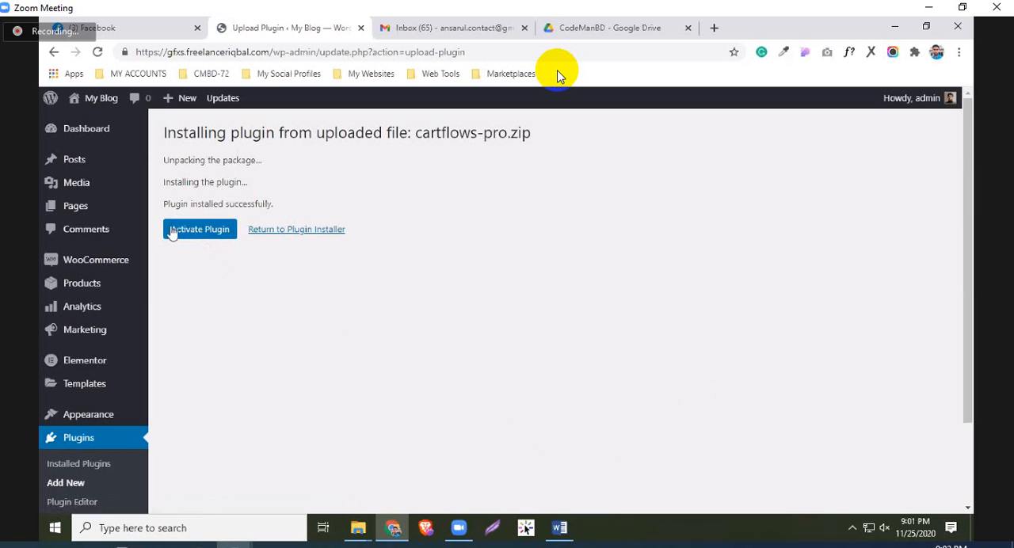
Activate the installed CartFlows Pro plugin and the CartFlows plugin it requires
left_click(168, 235)
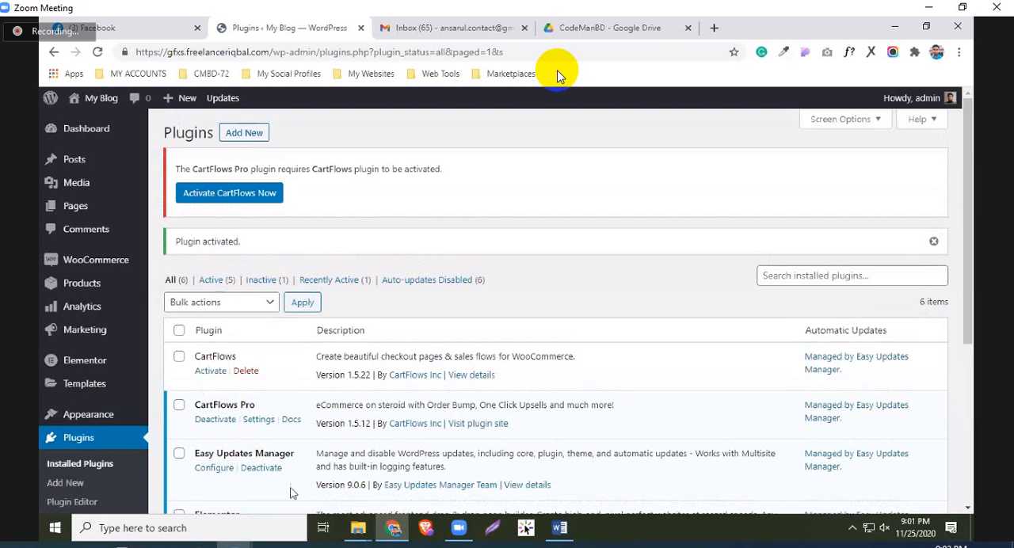
left_click(212, 371)
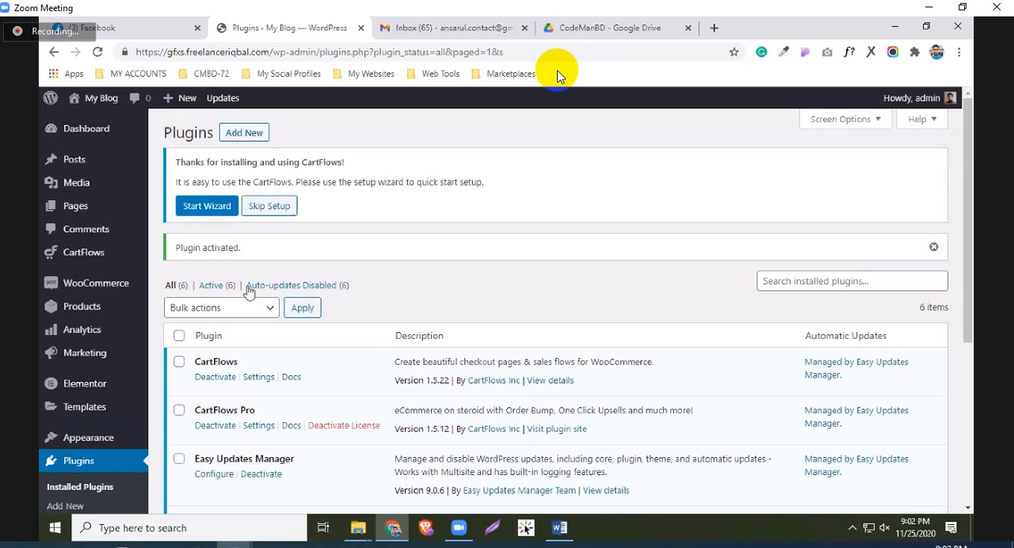
Start the CartFlows setup wizard and continue past its Welcome page to the Page Builder setup
scroll(286, 223, "down", 1)
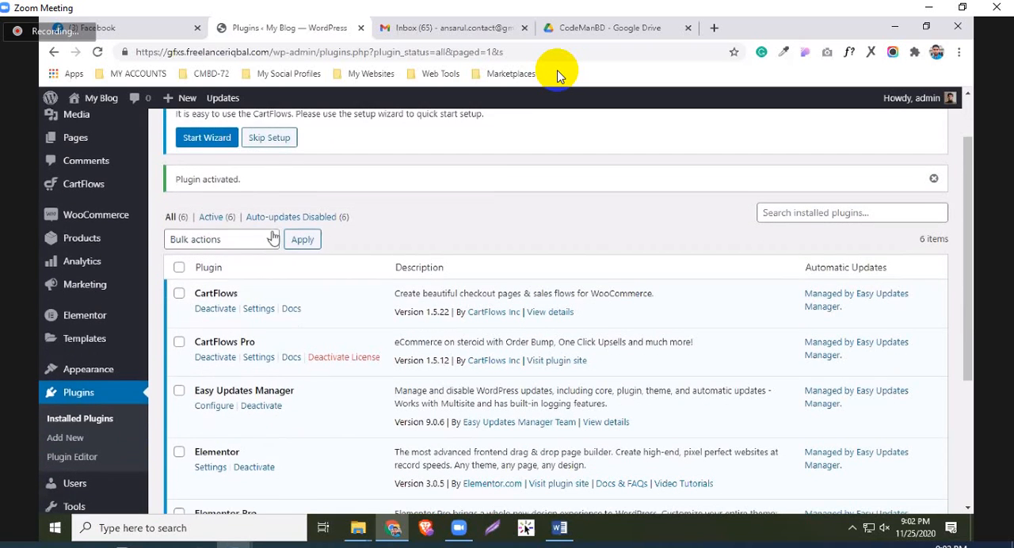
left_click(208, 141)
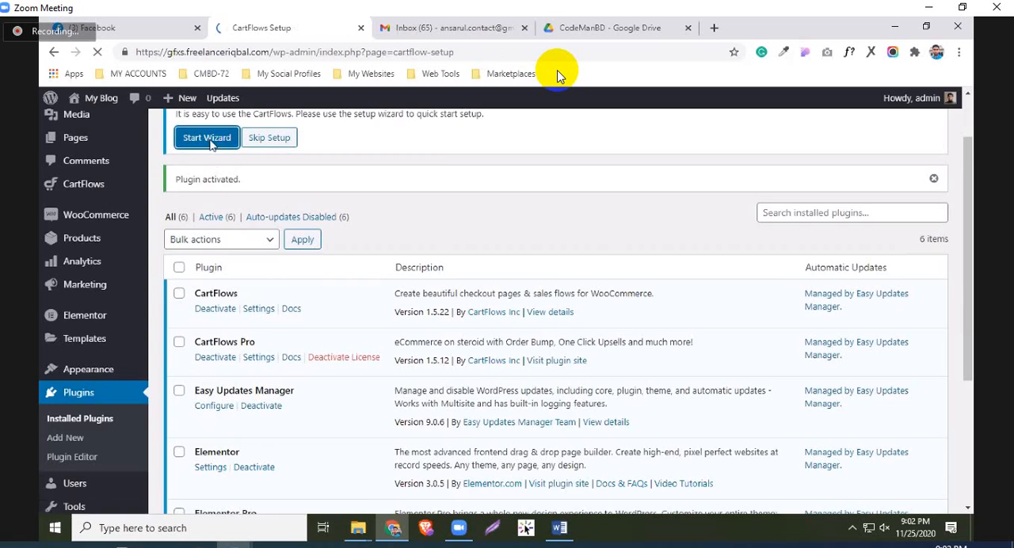
scroll(523, 385, "down", 2)
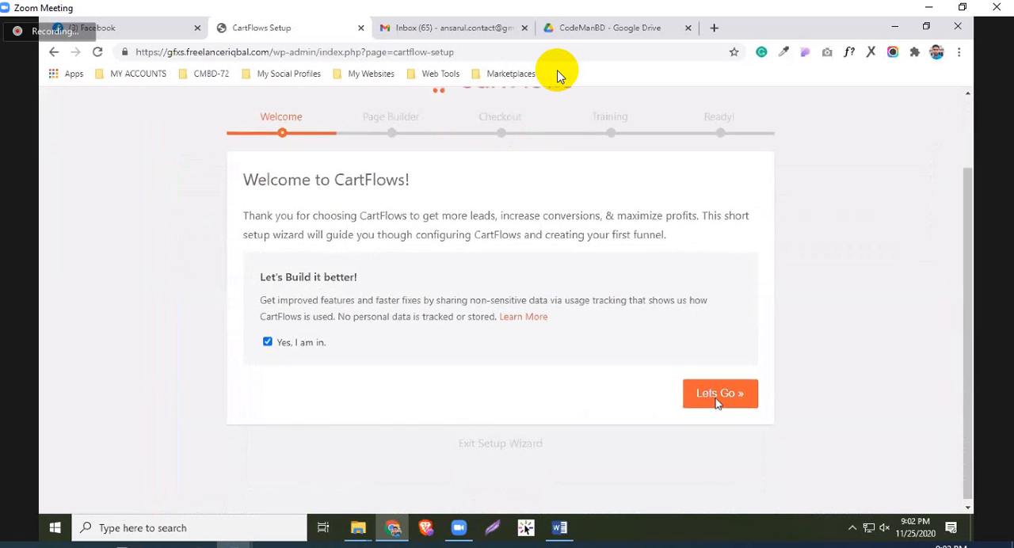
scroll(344, 332, "down", 1)
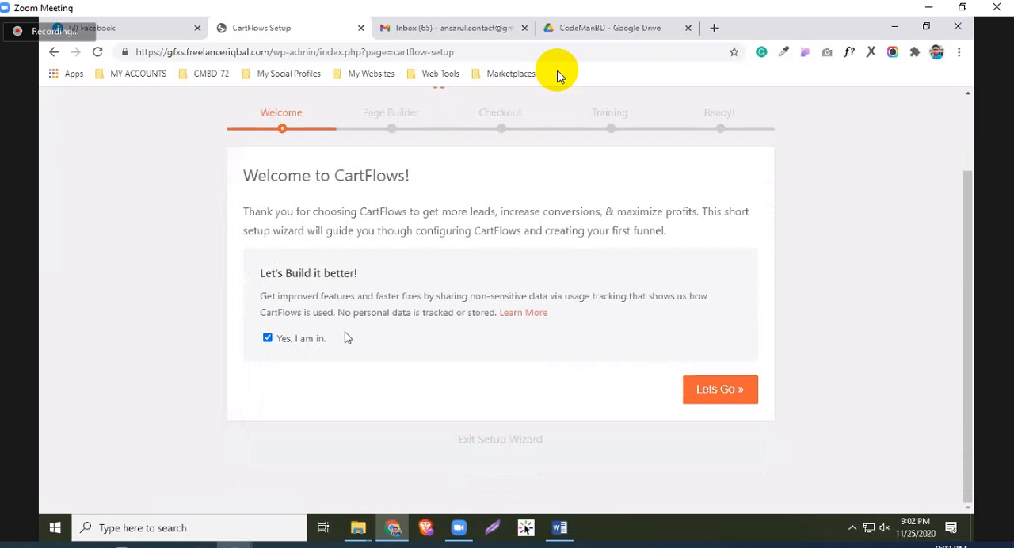
left_click(537, 442)
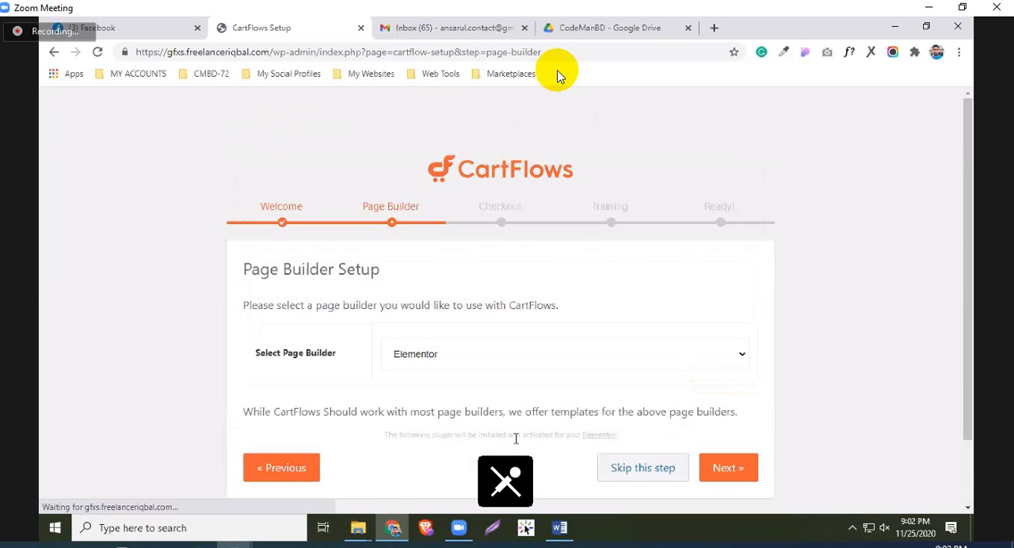
Keep Elementor as the CartFlows page builder and agree to install WooCommerce for the funnel checkout
left_click(406, 280)
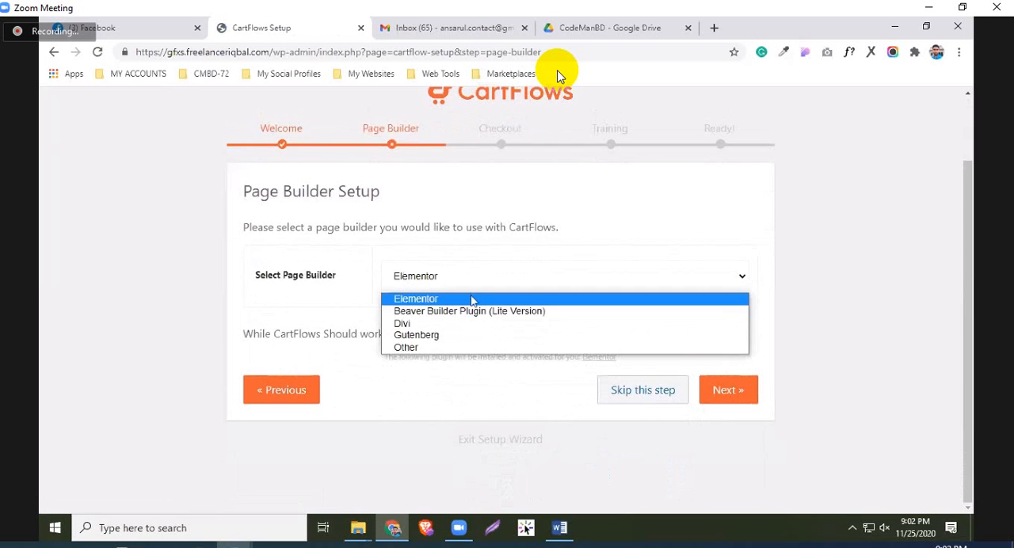
left_click(726, 397)
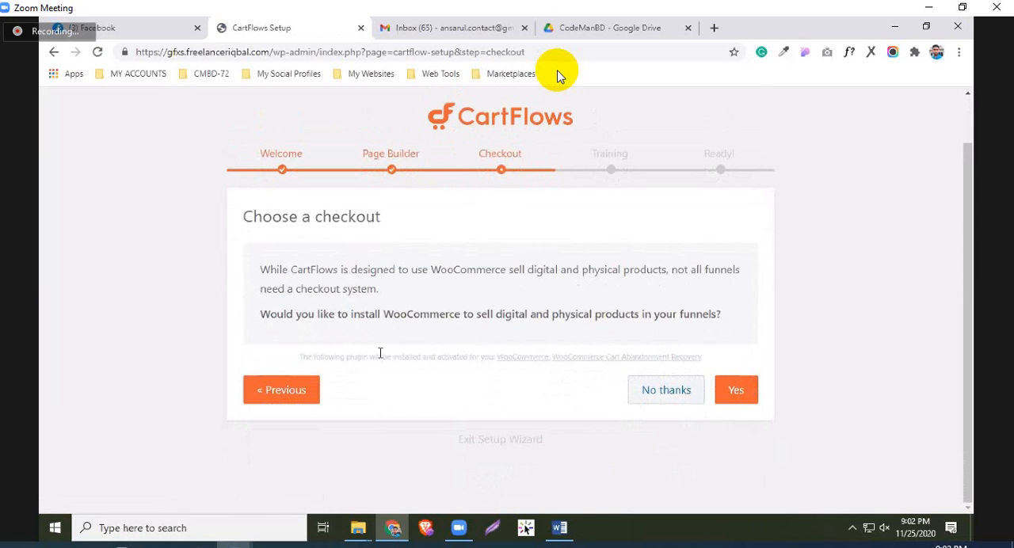
left_click(735, 399)
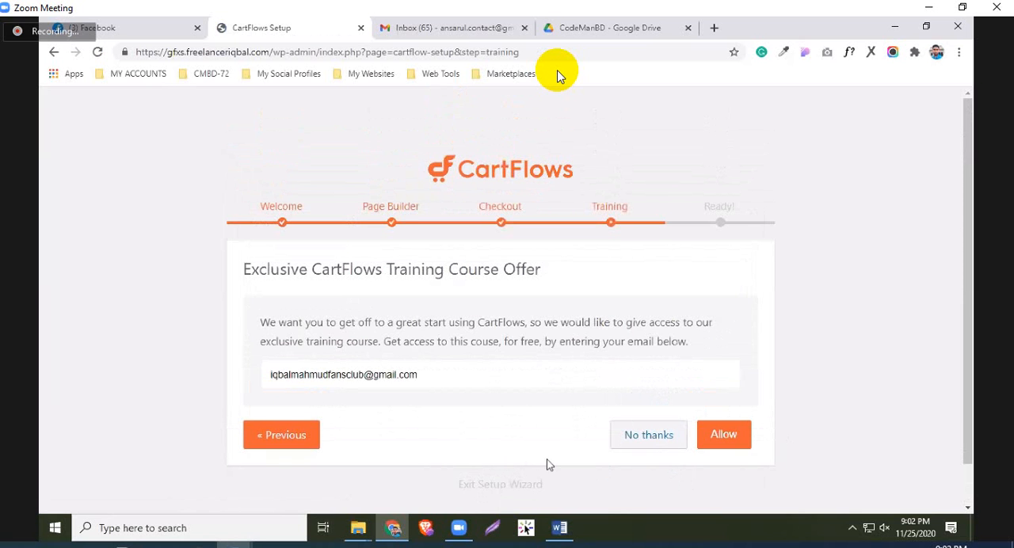
Decline the CartFlows training course offer and exit the setup wizard without creating a flow
scroll(551, 463, "down", 1)
left_click_drag(480, 325, 270, 333)
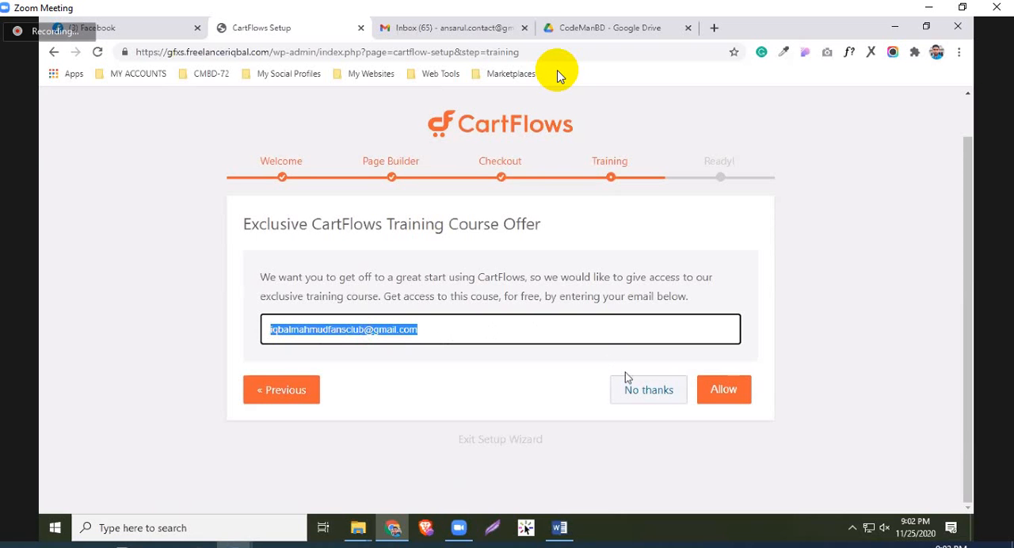
left_click(655, 394)
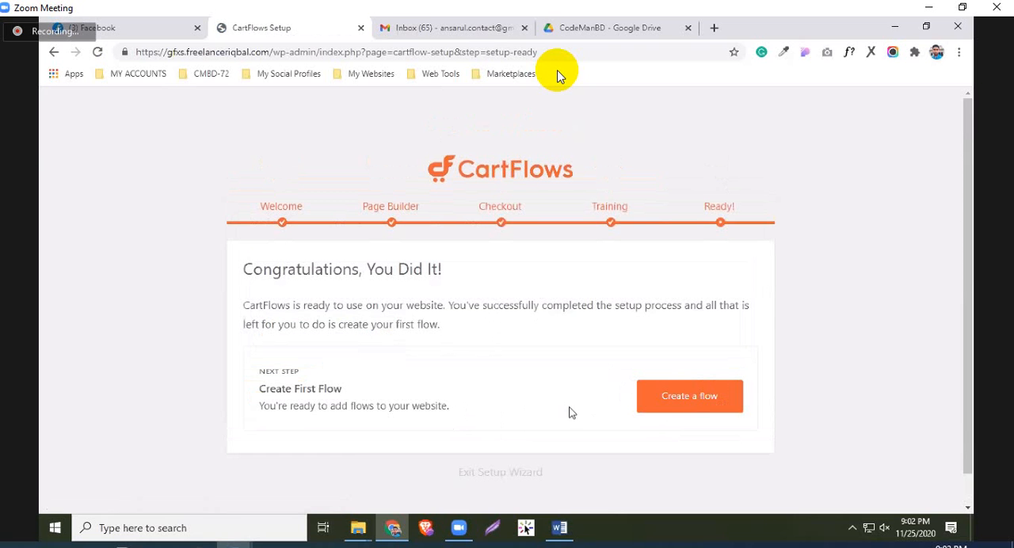
left_click(494, 473)
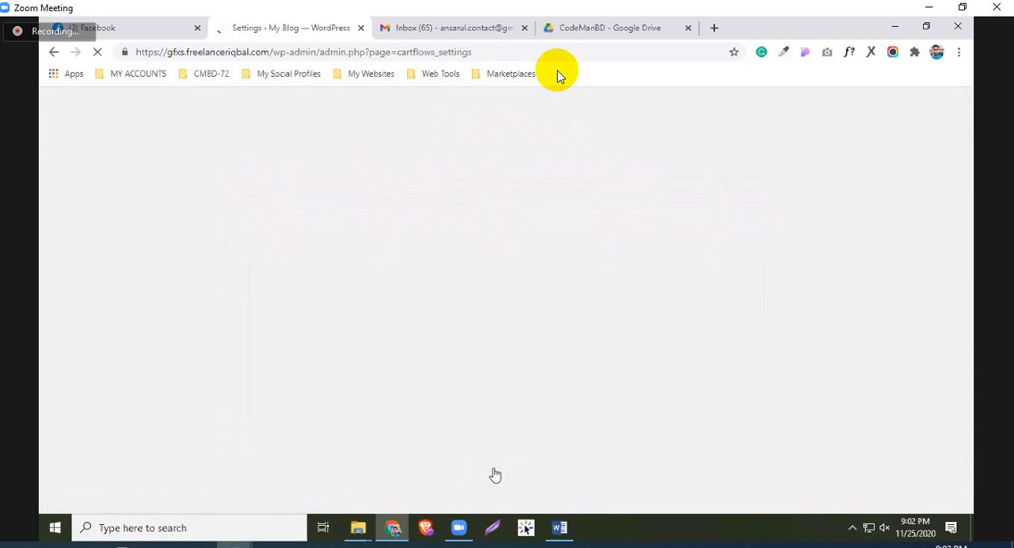
Save the CartFlows General Settings, keeping No Checkout Steps as global checkout and Elementor as the template builder
scroll(403, 427, "down", 1)
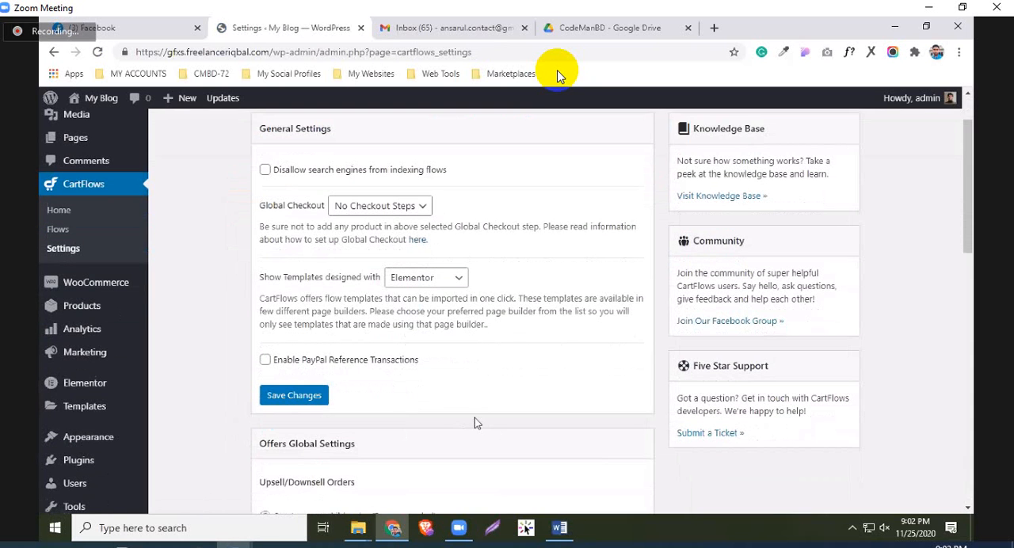
left_click(291, 401)
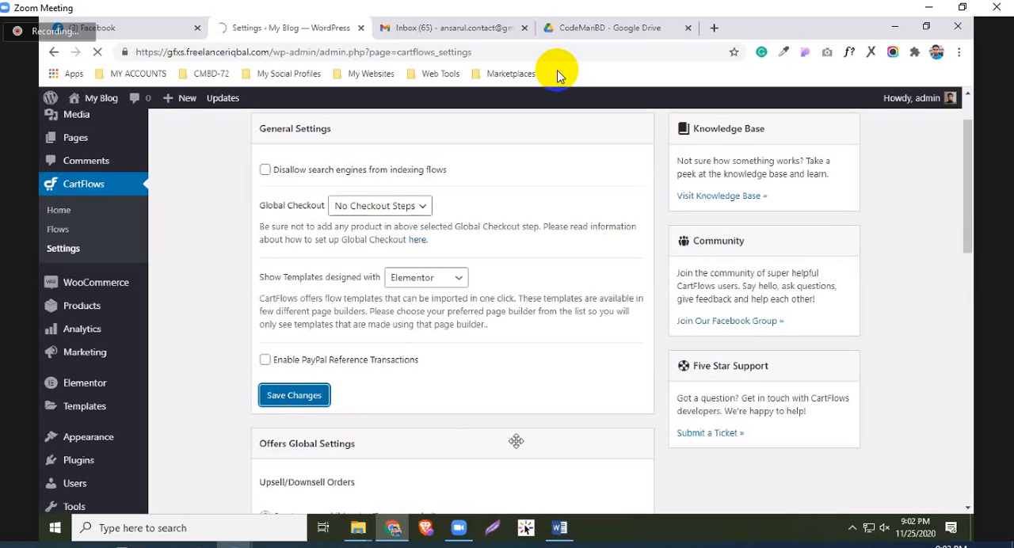
scroll(283, 398, "down", 1)
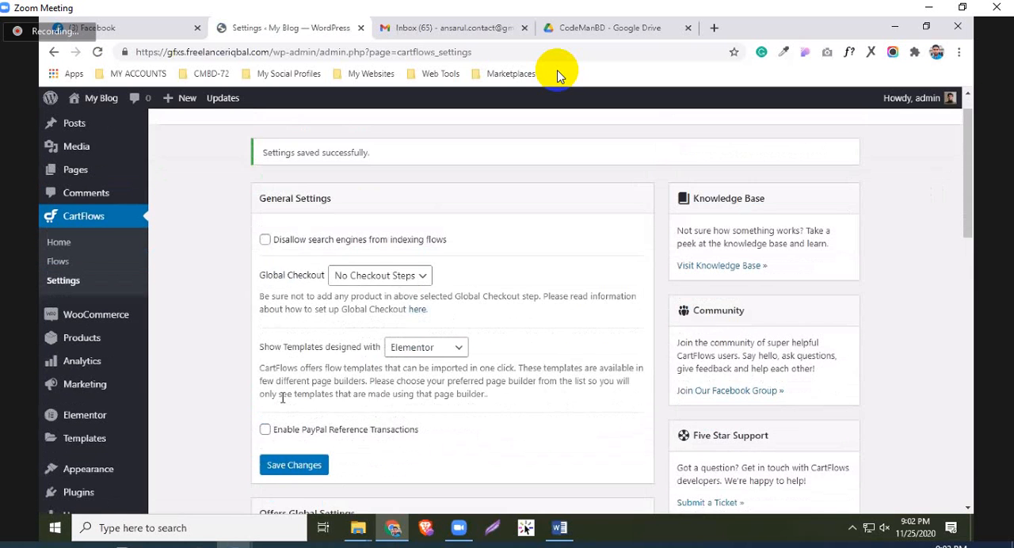
Look over the Offers Global Settings and open the CartFlows Flows list
scroll(283, 398, "down", 1)
scroll(70, 313, "down", 2)
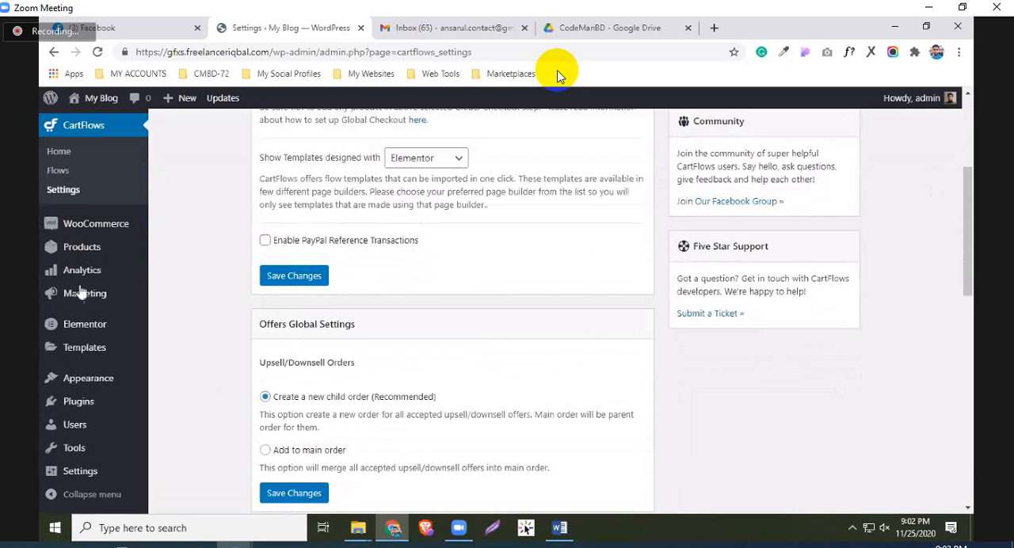
scroll(79, 292, "down", 1)
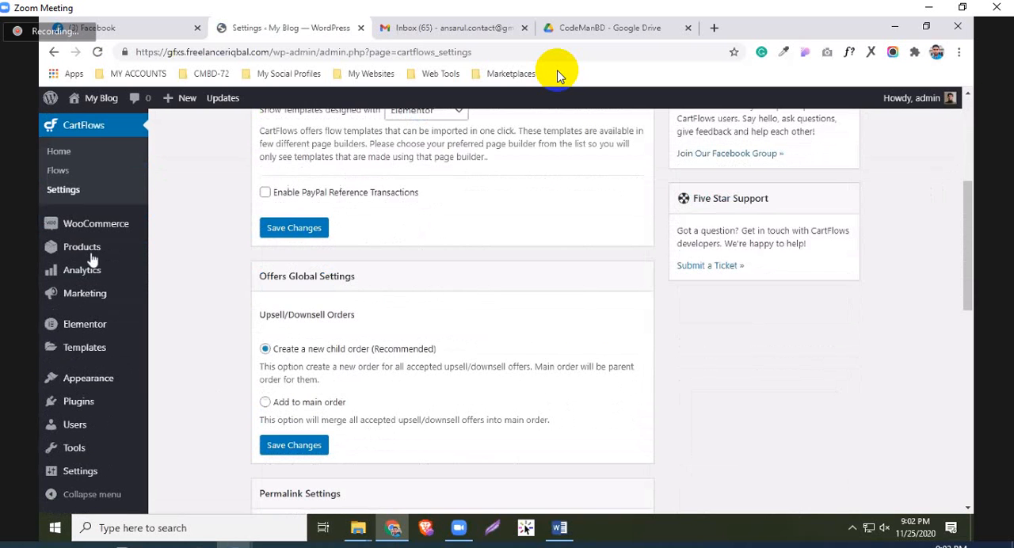
scroll(153, 311, "up", 4)
left_click(59, 298)
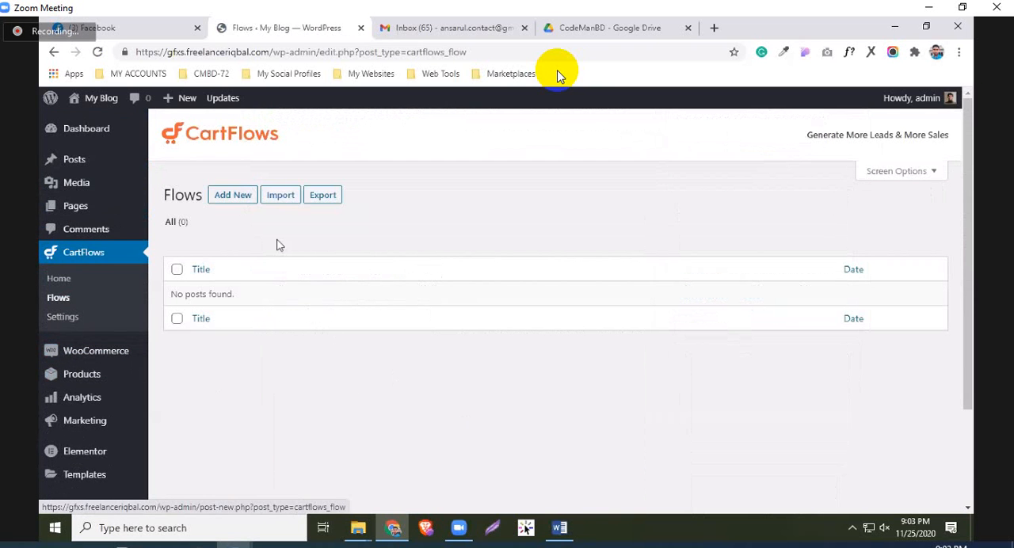
left_click(279, 196)
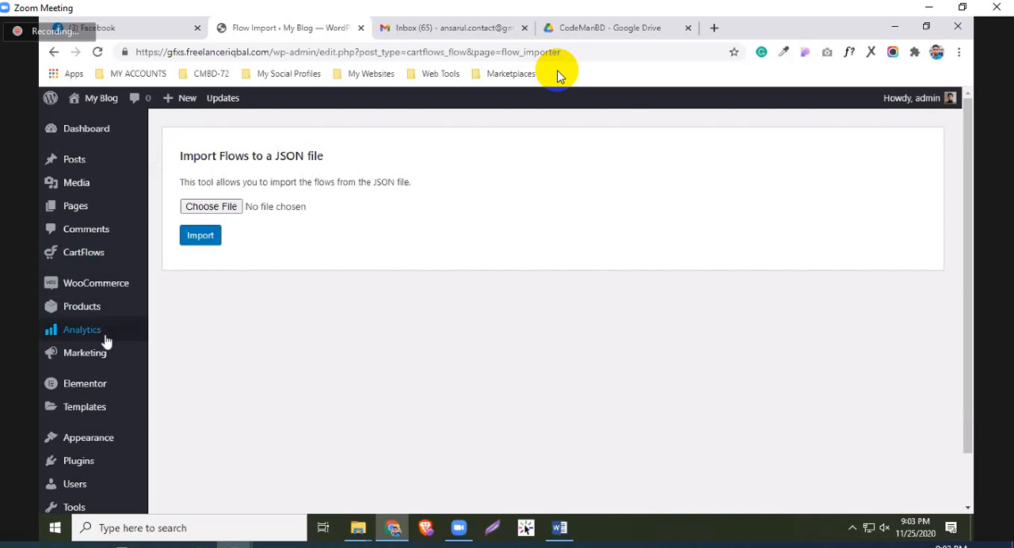
mouse_move(103, 255)
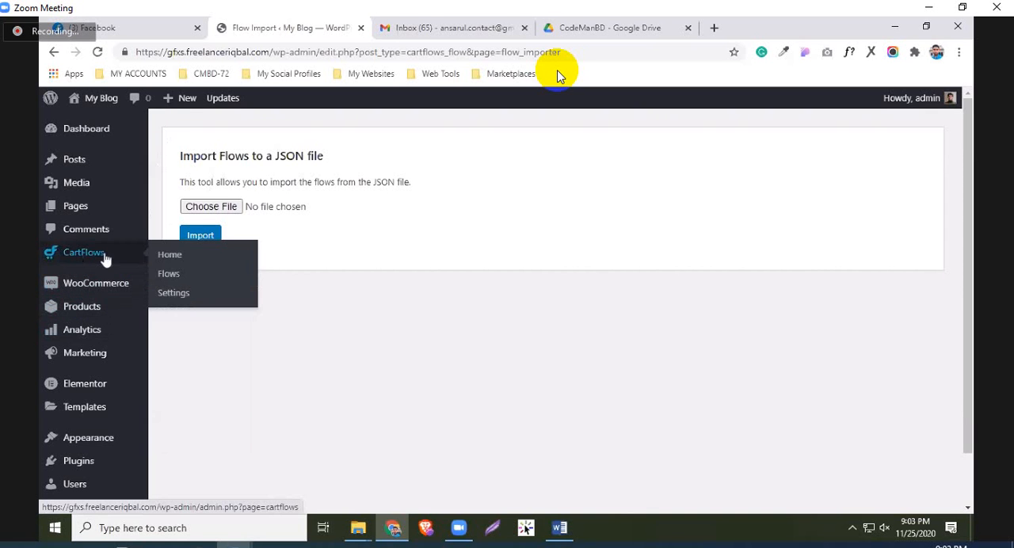
left_click(167, 278)
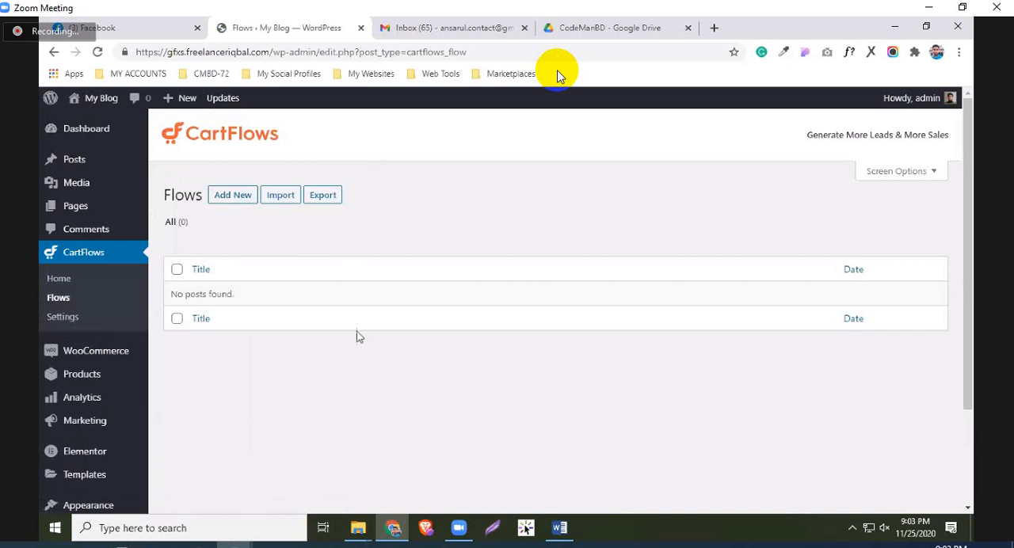
Start adding a flow and look through the Ready Templates in the Flows Library
left_click(233, 196)
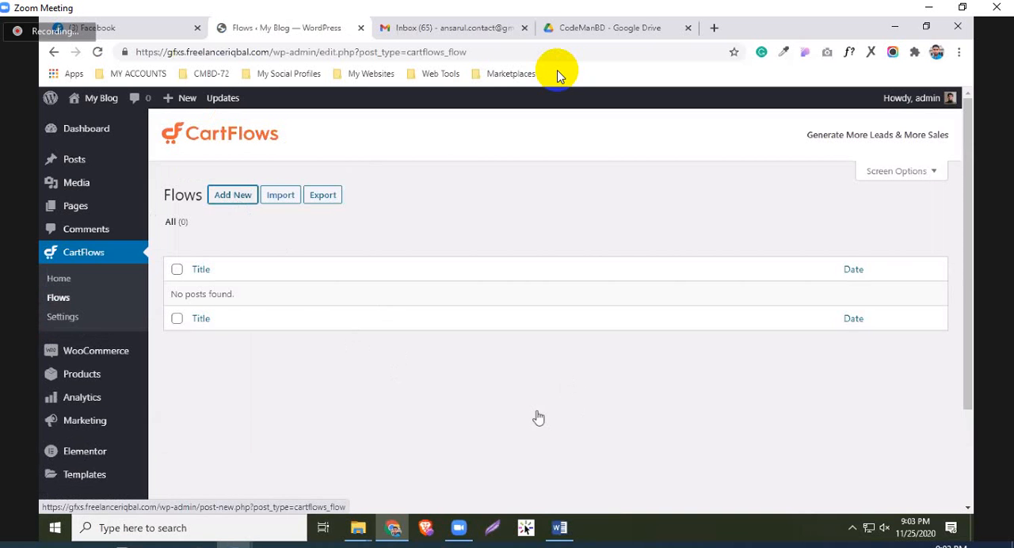
scroll(555, 357, "down", 2)
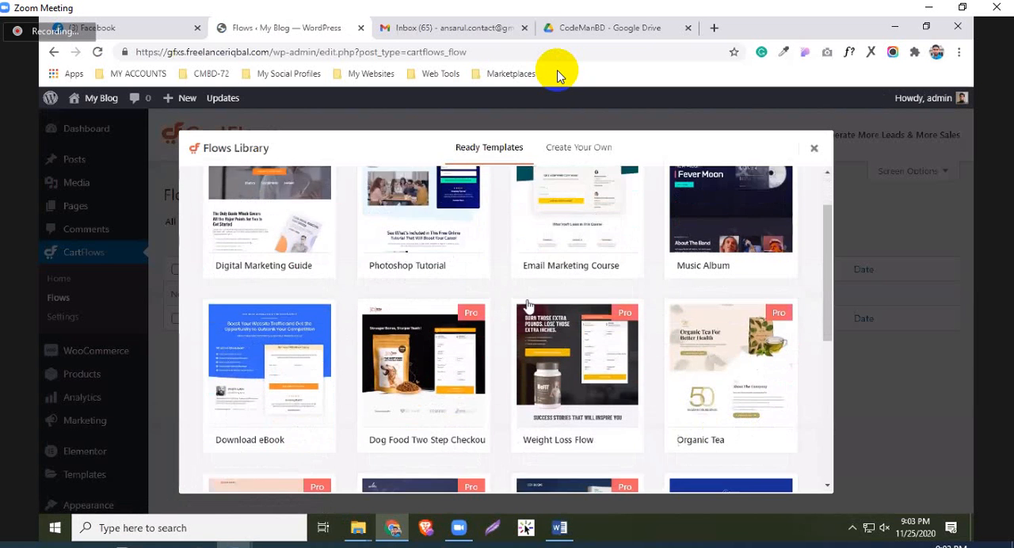
scroll(564, 350, "up", 2)
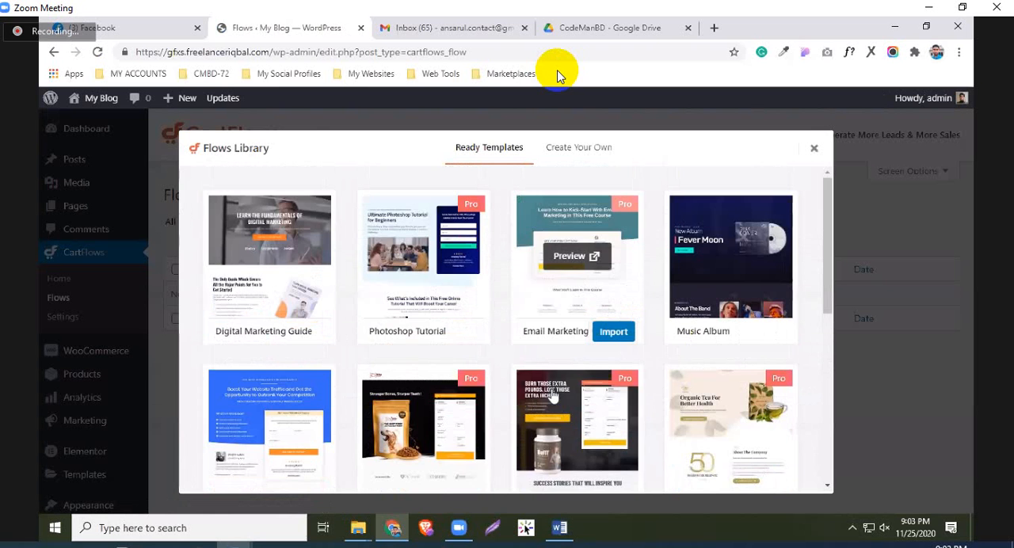
scroll(564, 349, "down", 2)
scroll(584, 373, "up", 2)
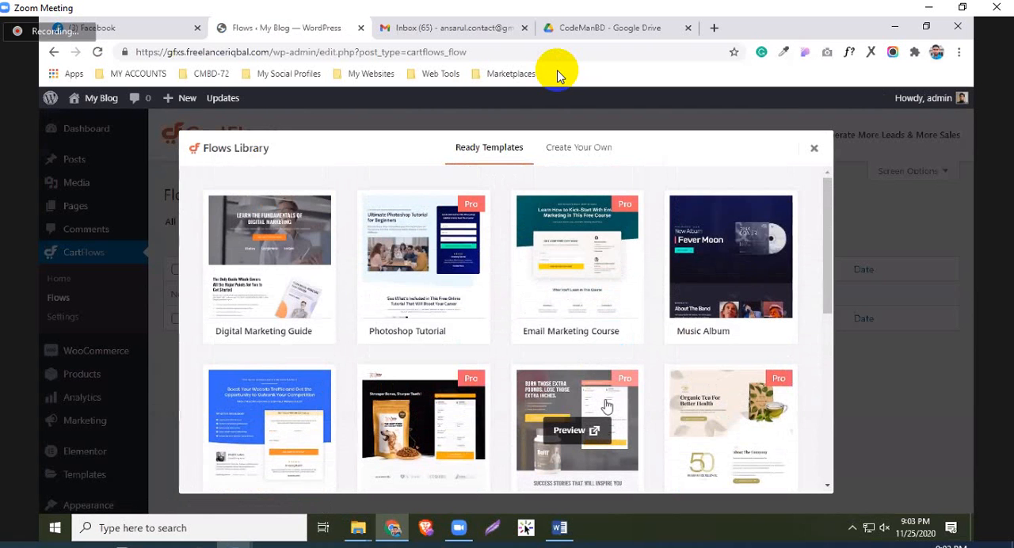
scroll(630, 363, "down", 1)
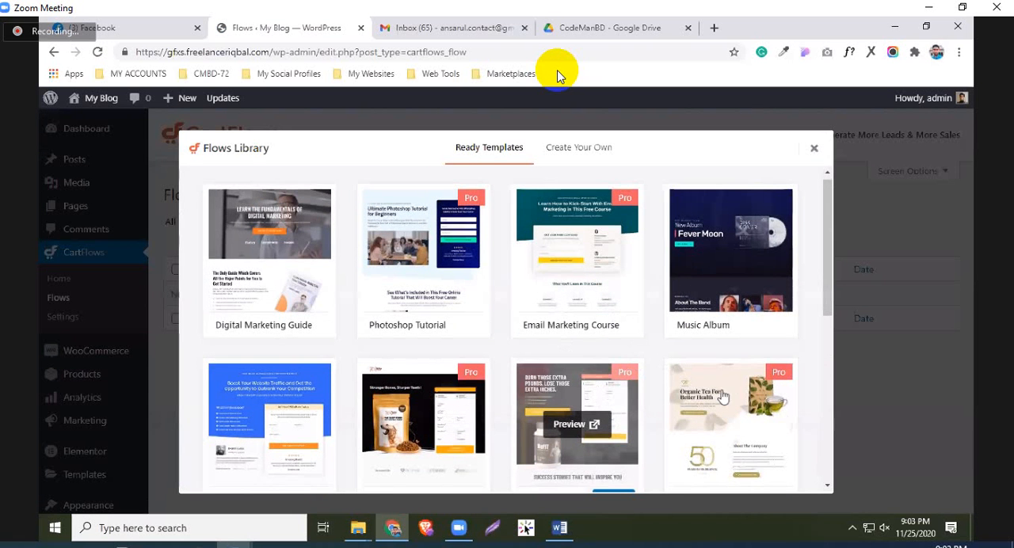
scroll(650, 424, "down", 3)
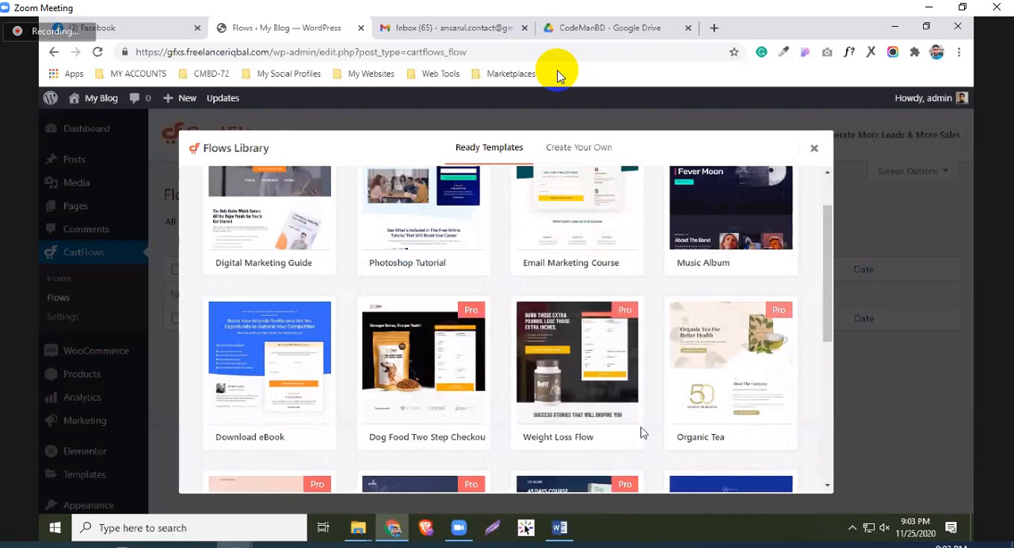
scroll(650, 424, "up", 3)
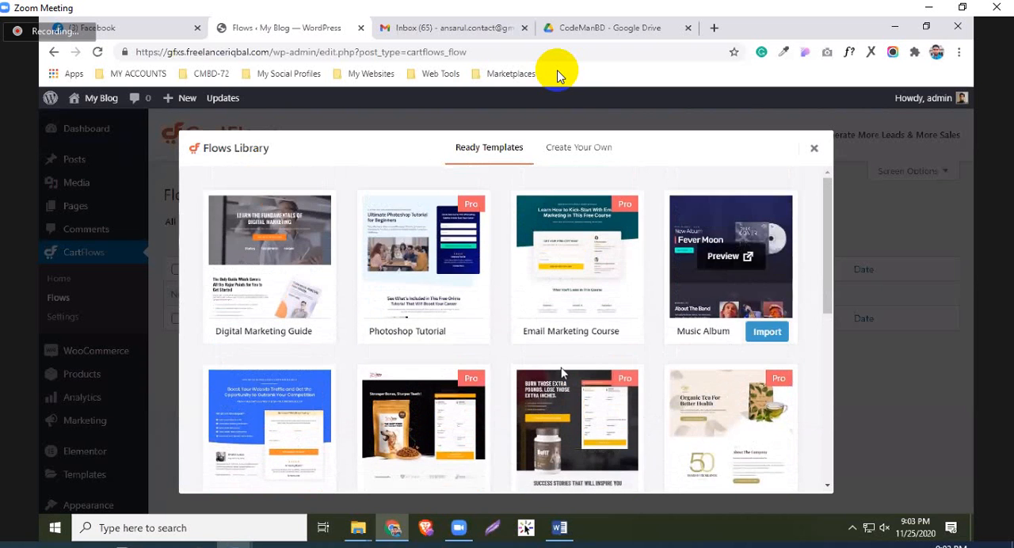
scroll(562, 372, "down", 5)
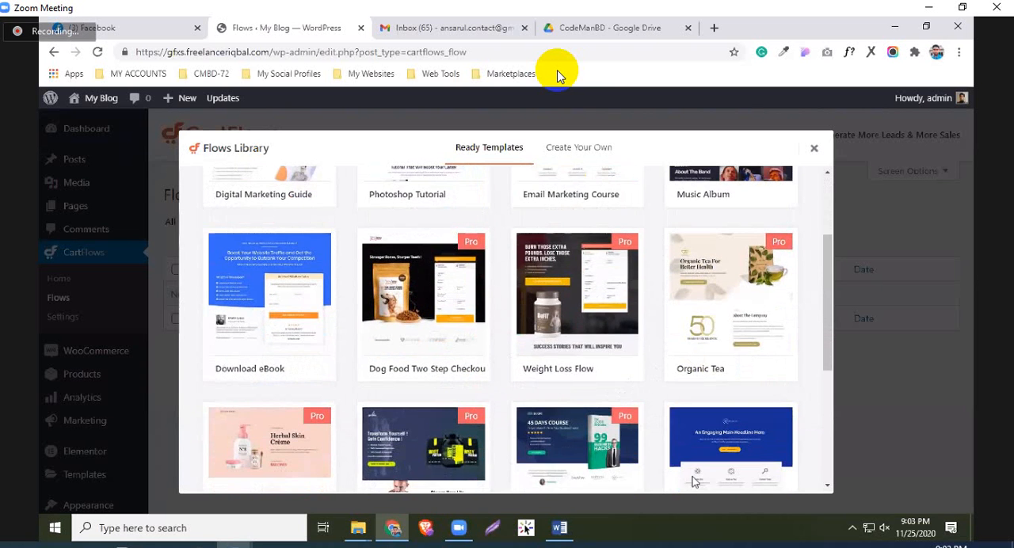
scroll(691, 481, "down", 4)
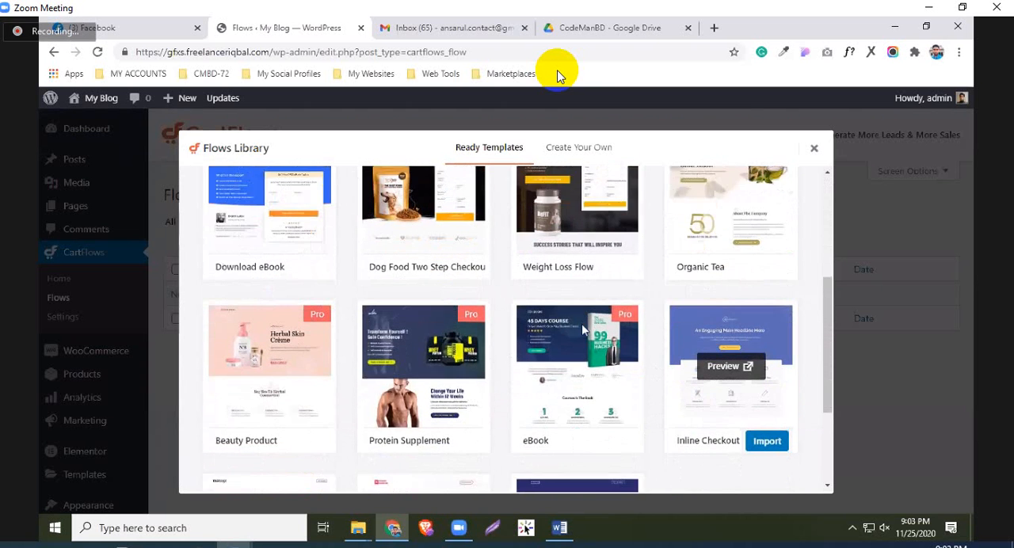
scroll(582, 329, "down", 2)
scroll(582, 330, "down", 3)
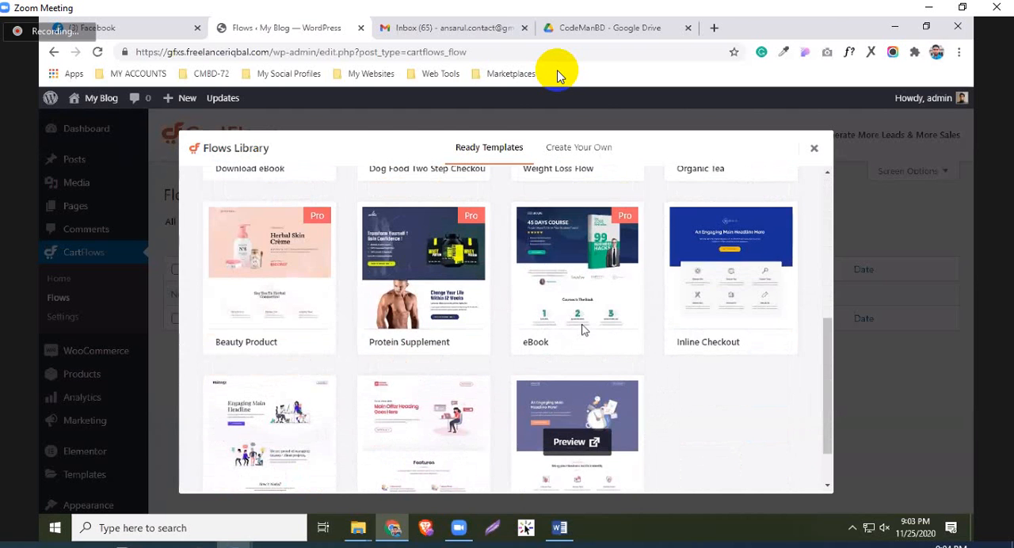
Preview the eBook flow template and examine its landing page
left_click(581, 328)
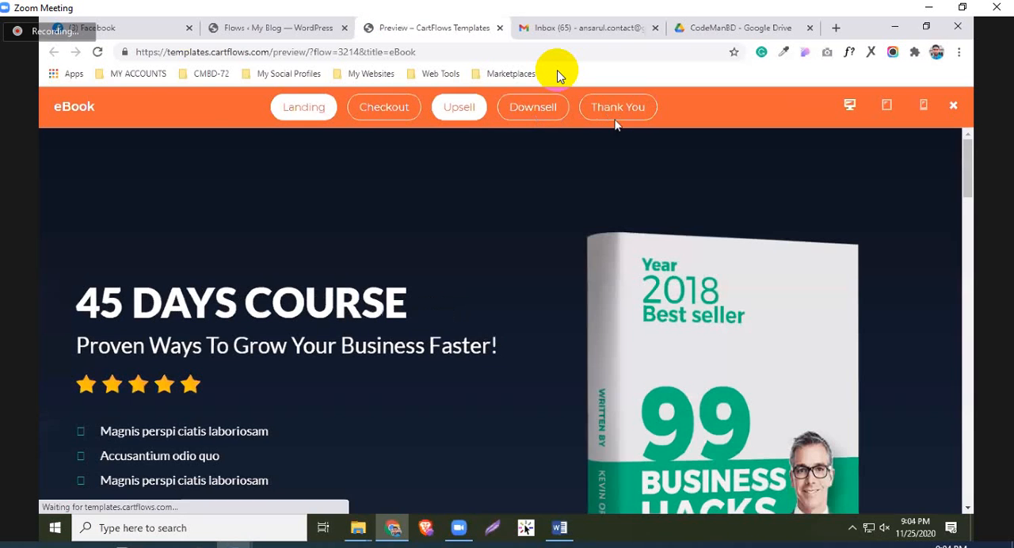
scroll(529, 357, "down", 5)
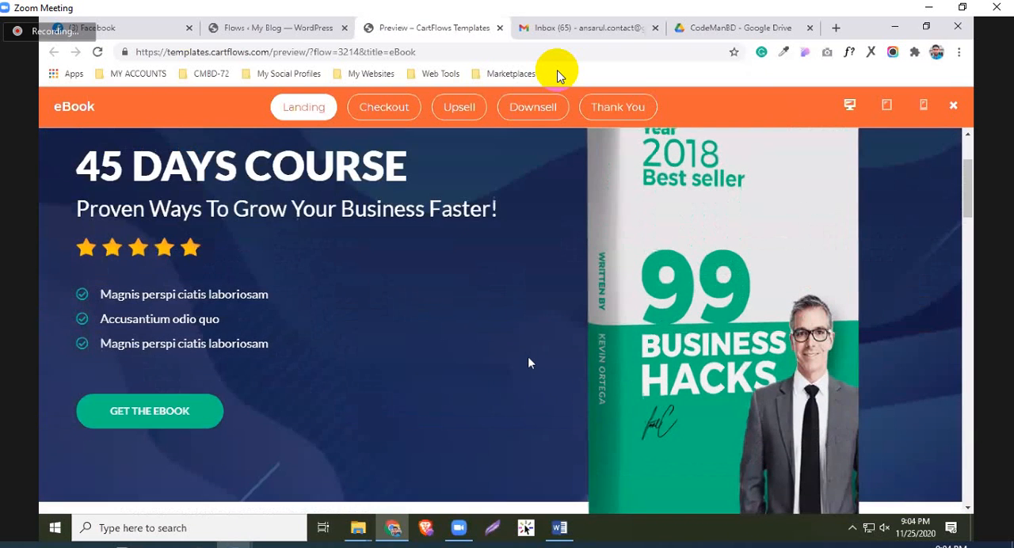
scroll(308, 309, "up", 2)
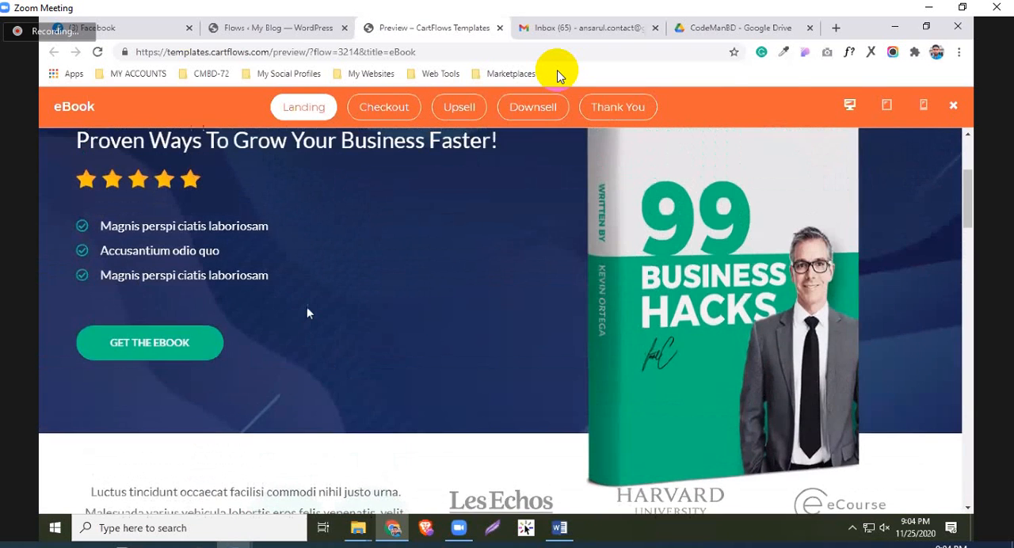
scroll(299, 357, "up", 1)
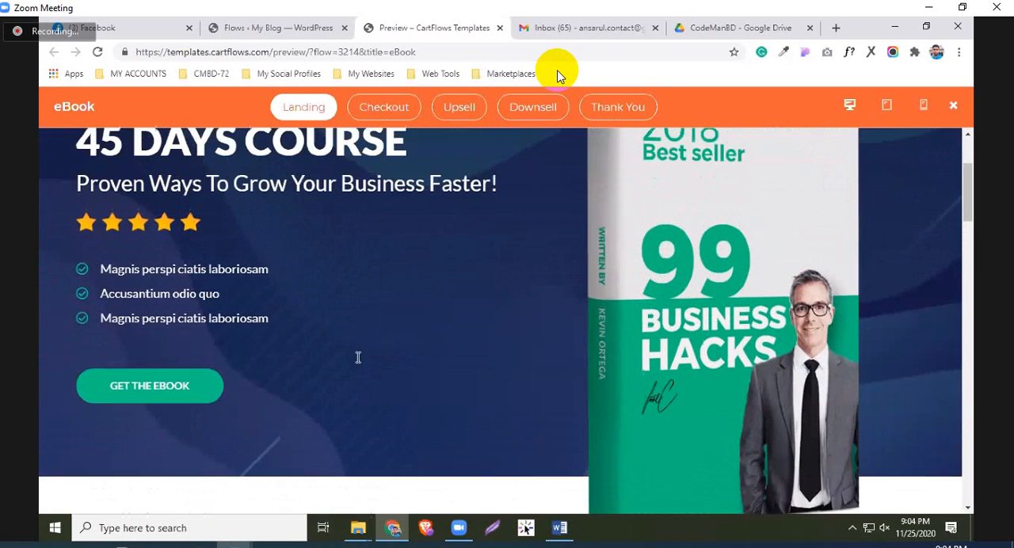
scroll(298, 358, "up", 1)
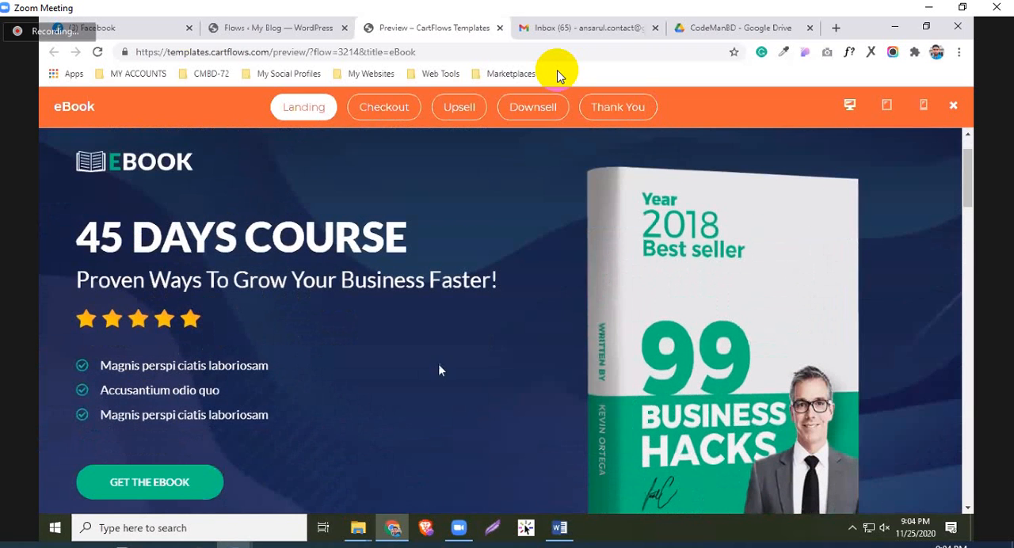
scroll(111, 434, "down", 1)
scroll(126, 424, "up", 2)
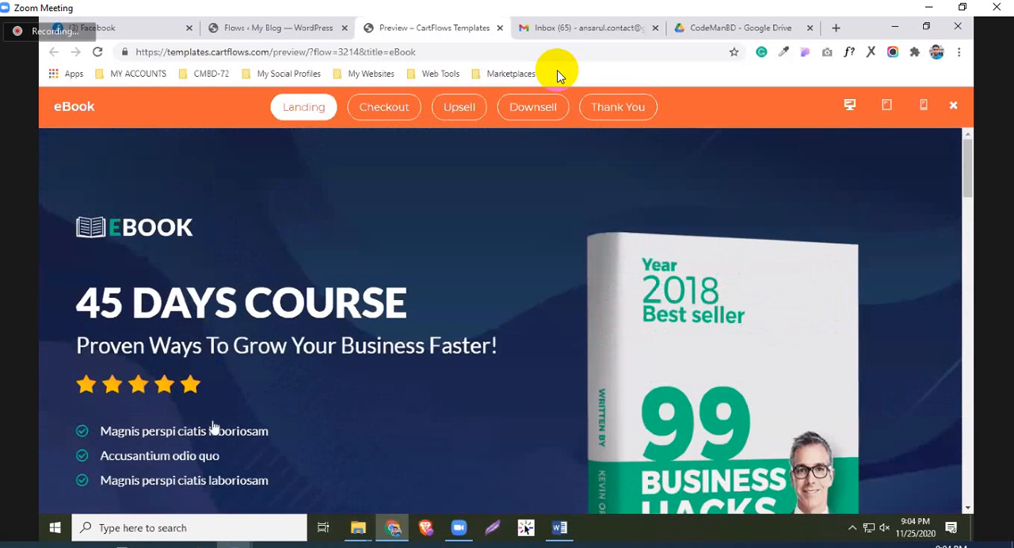
scroll(261, 396, "down", 2)
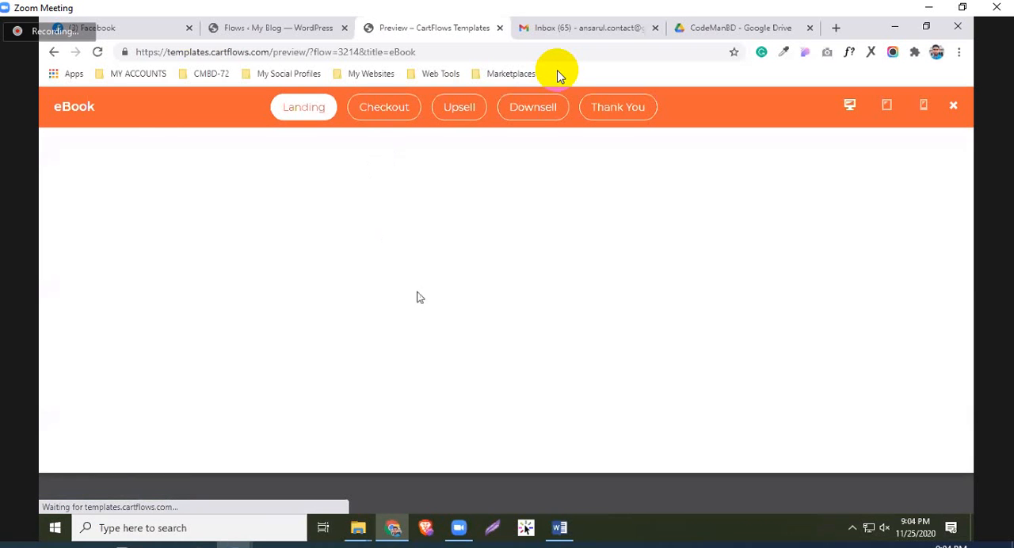
Examine the eBook template's checkout page, covering the testimonials, Billing & Shipping form and order summary
scroll(475, 302, "down", 4)
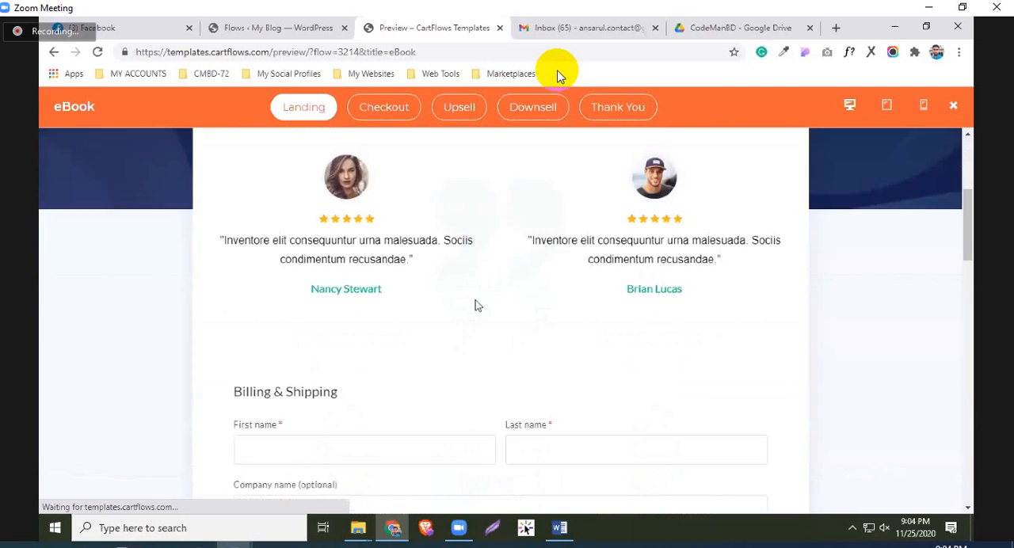
scroll(475, 305, "up", 2)
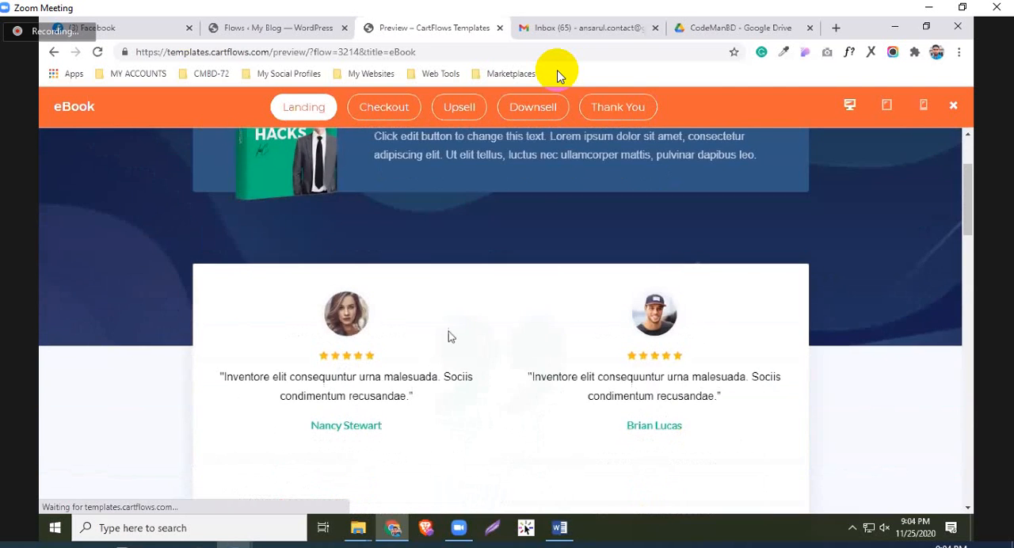
scroll(515, 372, "down", 5)
scroll(507, 380, "down", 4)
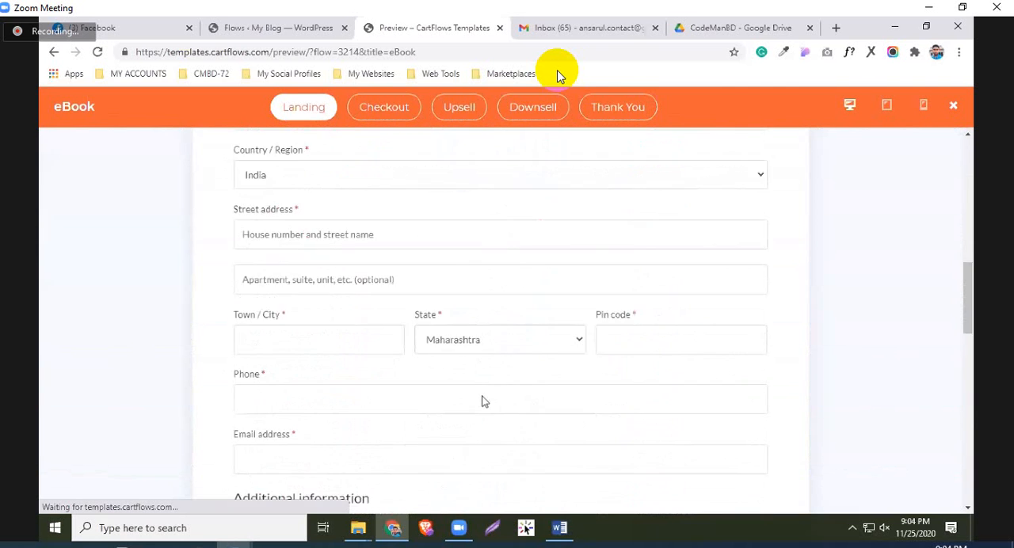
scroll(432, 356, "up", 4)
scroll(389, 297, "down", 1)
scroll(365, 293, "down", 3)
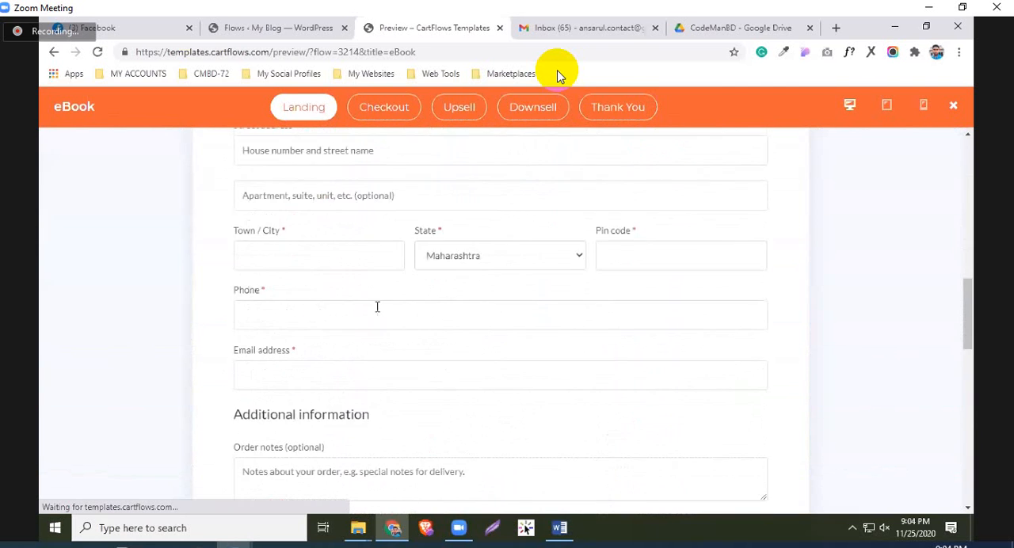
scroll(376, 306, "up", 4)
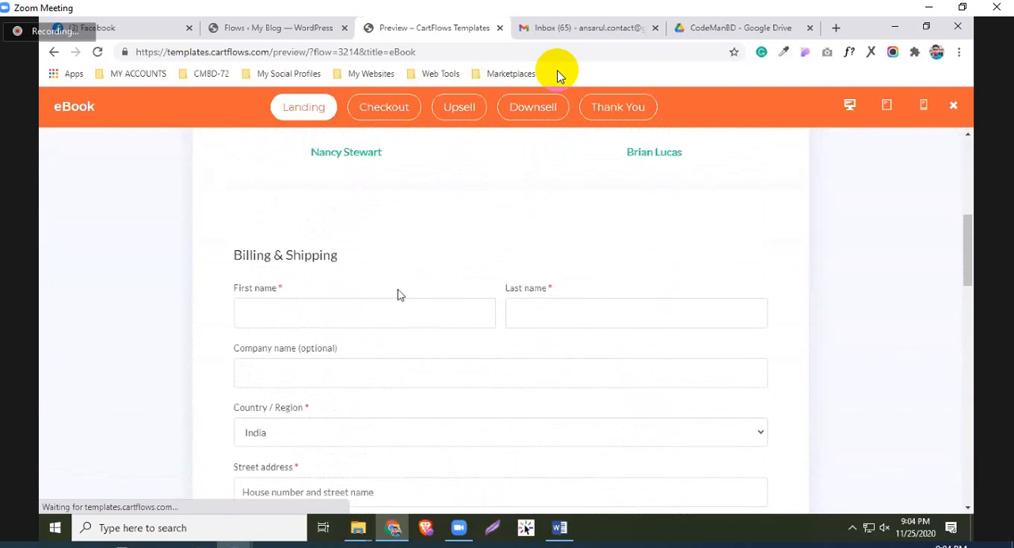
scroll(394, 294, "down", 7)
scroll(427, 333, "down", 1)
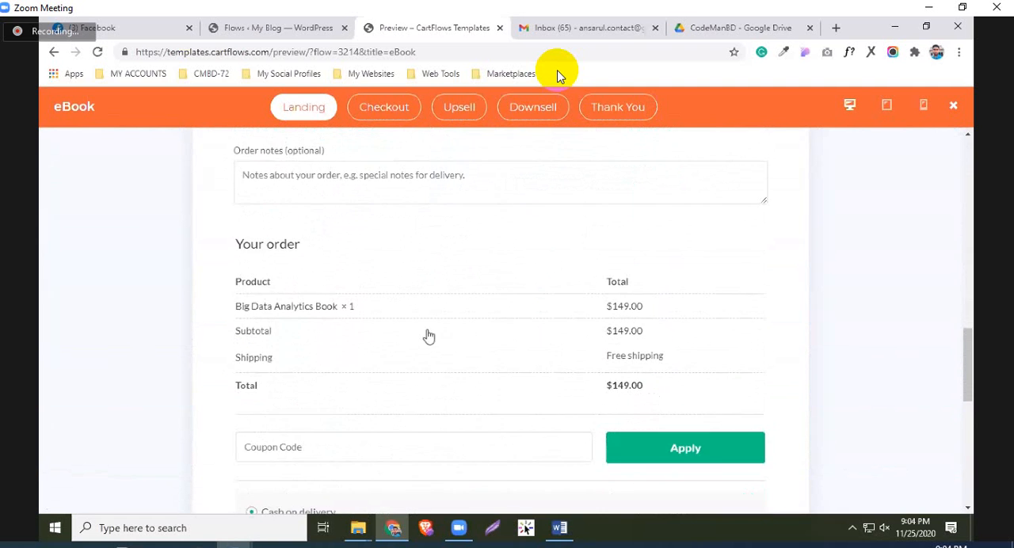
Examine the checkout's order summary, payment options, $39 paperback order bump and money-back guarantee in the eBook template preview
scroll(489, 363, "up", 3)
scroll(435, 308, "down", 5)
scroll(436, 313, "down", 5)
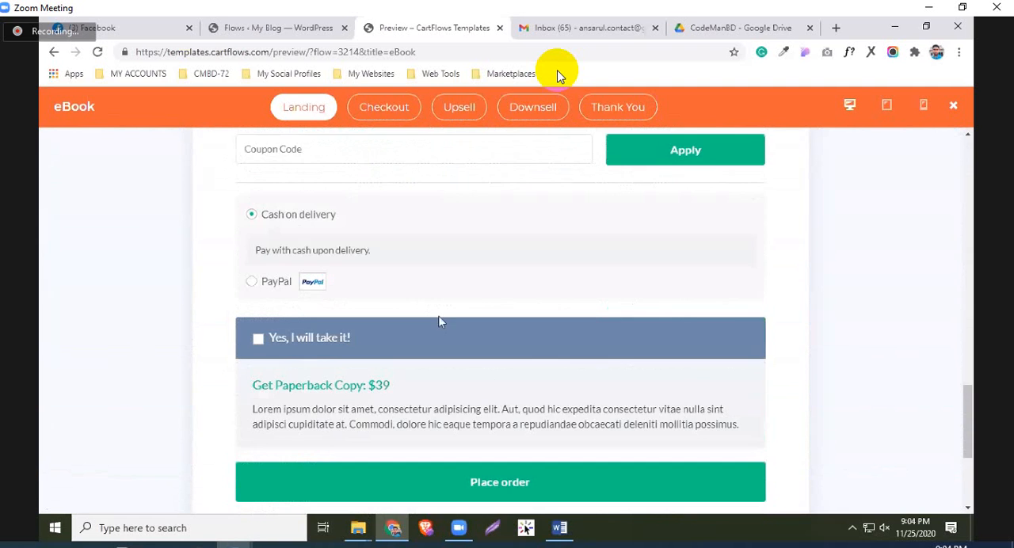
scroll(504, 291, "up", 2)
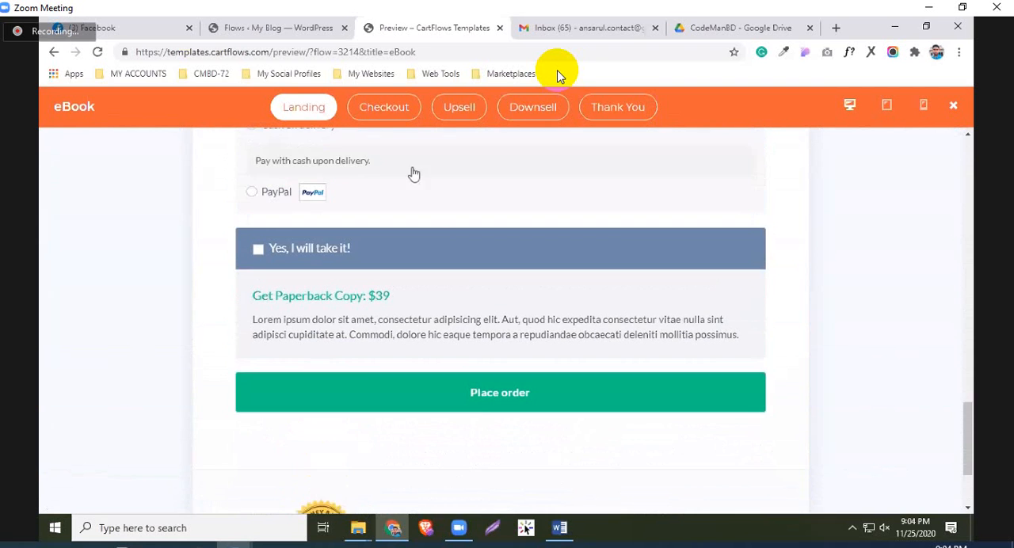
scroll(414, 172, "down", 2)
scroll(465, 118, "up", 1)
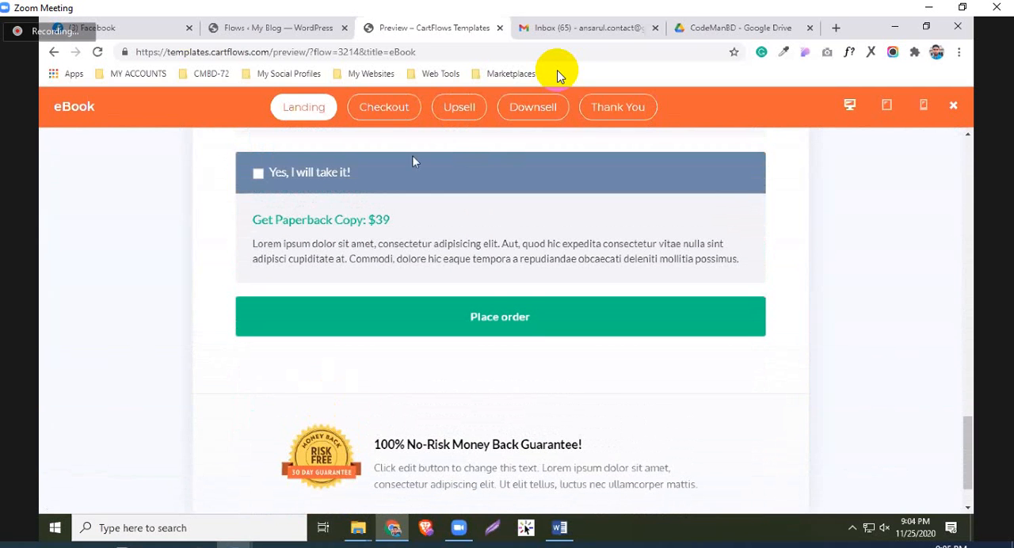
scroll(473, 250, "up", 2)
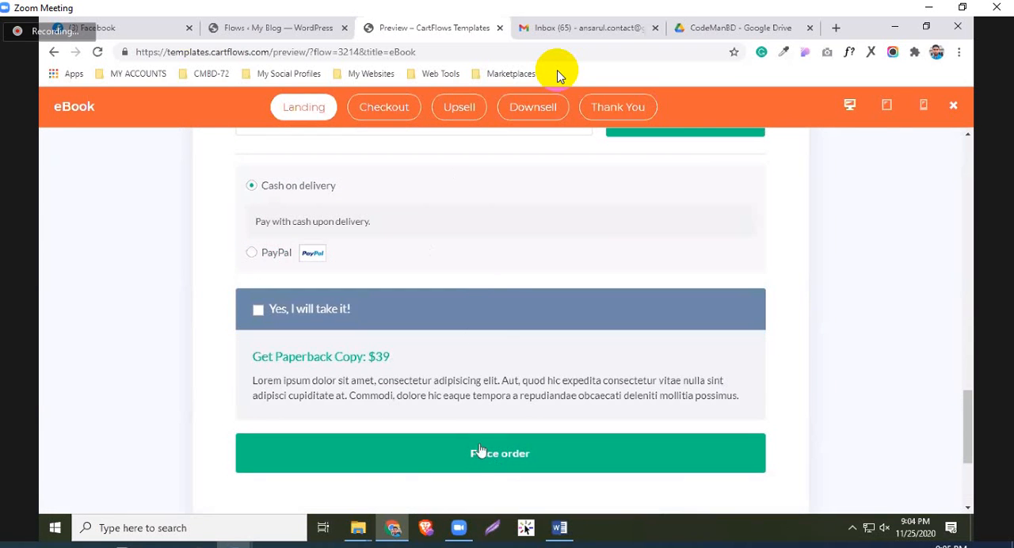
scroll(458, 386, "up", 1)
scroll(457, 384, "up", 10)
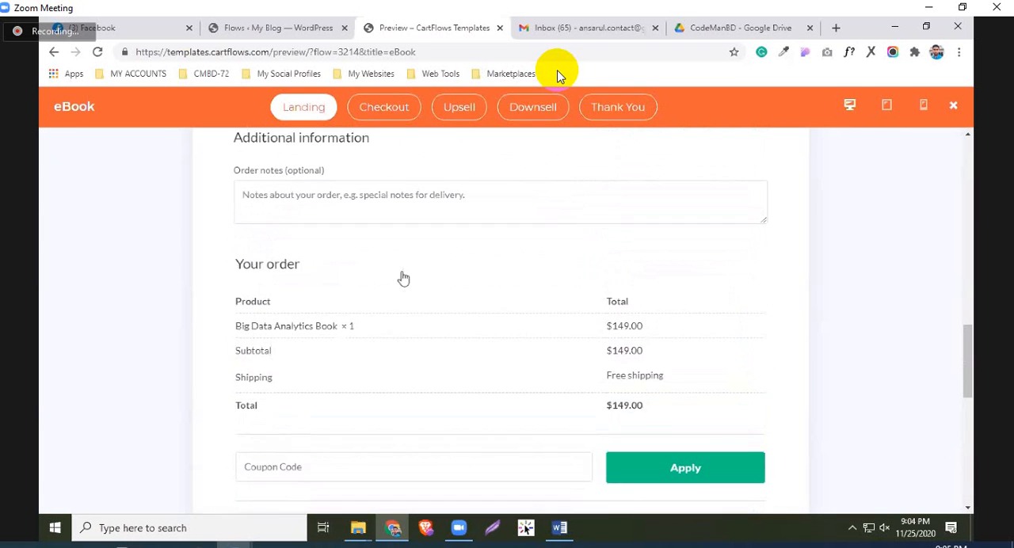
Enter the customer's first name, last name and company name in the Billing & Shipping form
scroll(334, 326, "up", 3)
left_click(334, 353)
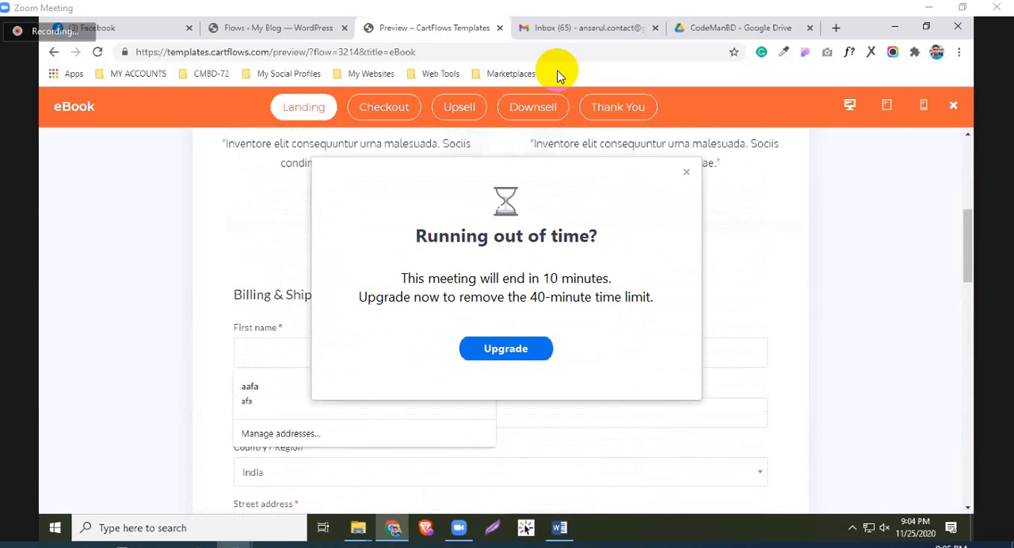
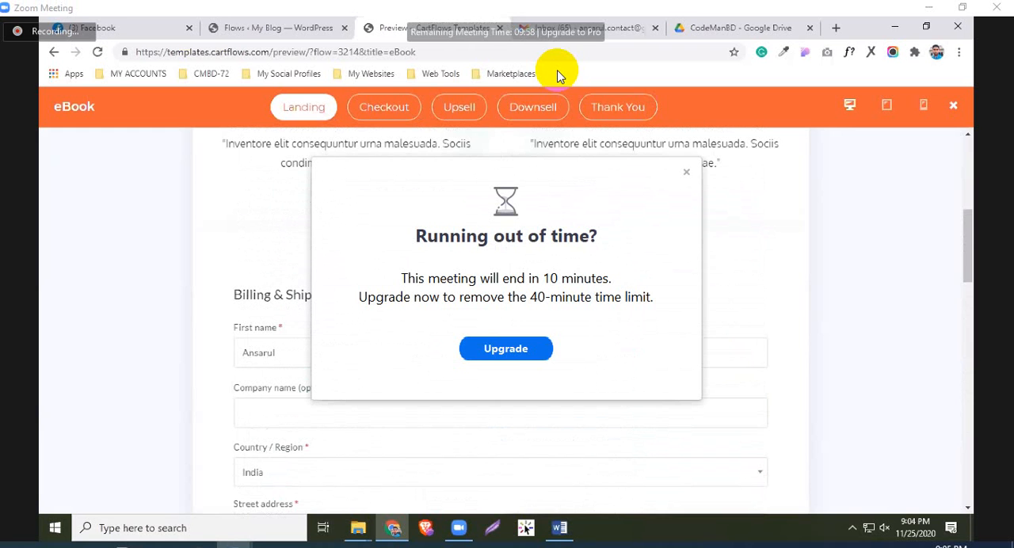
key("Tab")
key("Tab")
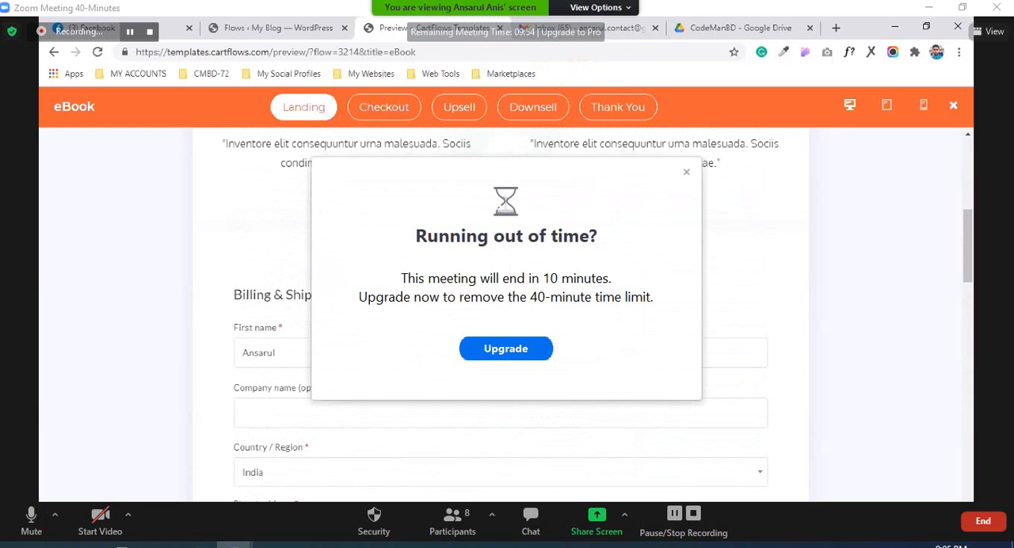
key("Down")
key("Down")
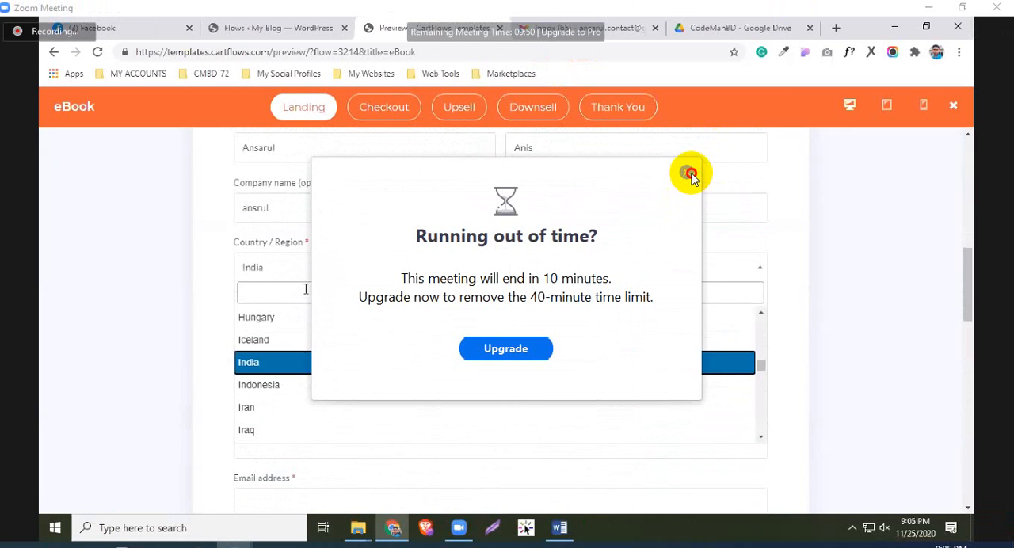
Dismiss the meeting time notice, set the country to Bangladesh and fill in the saved street address details
left_click(688, 174)
type("ban")
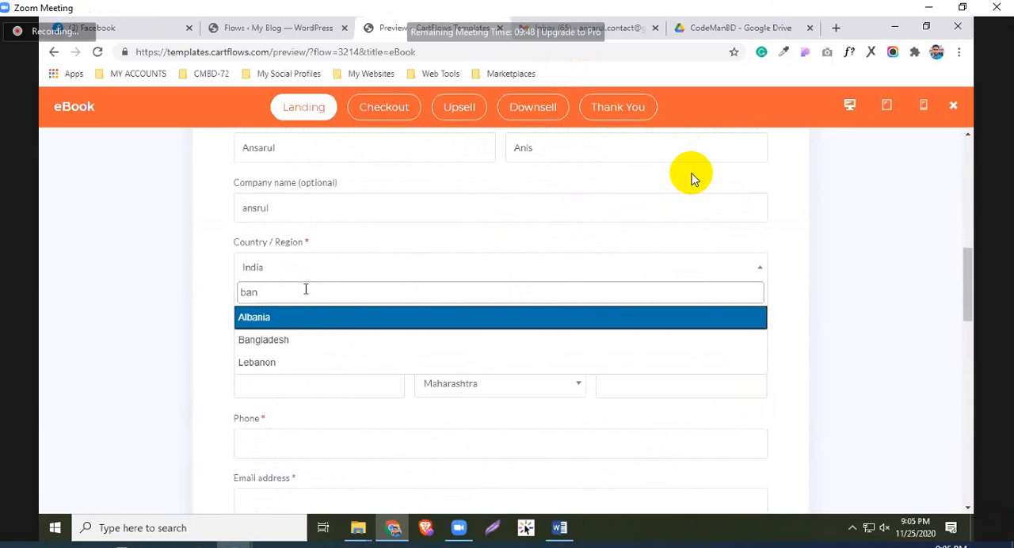
type("gl")
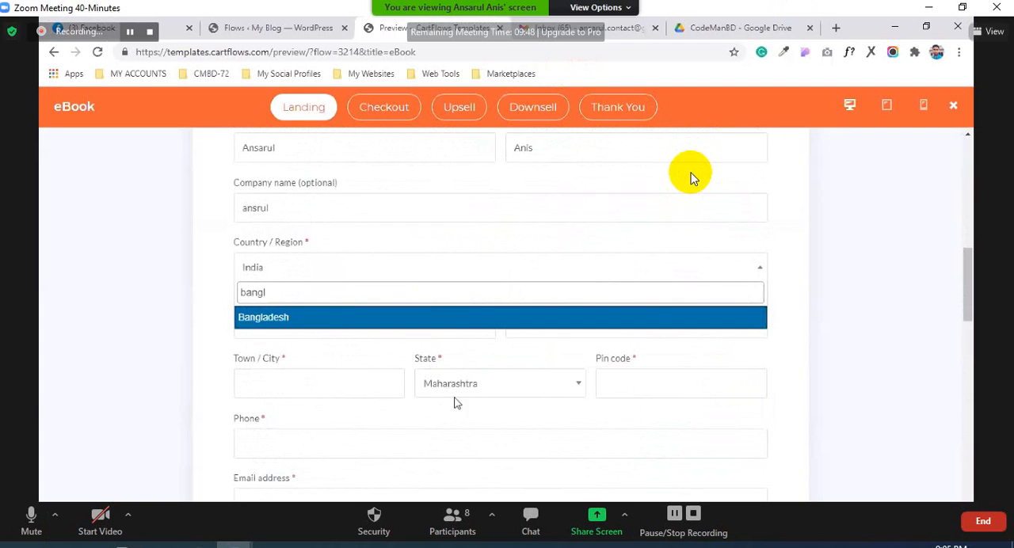
left_click(315, 318)
scroll(310, 323, "down", 1)
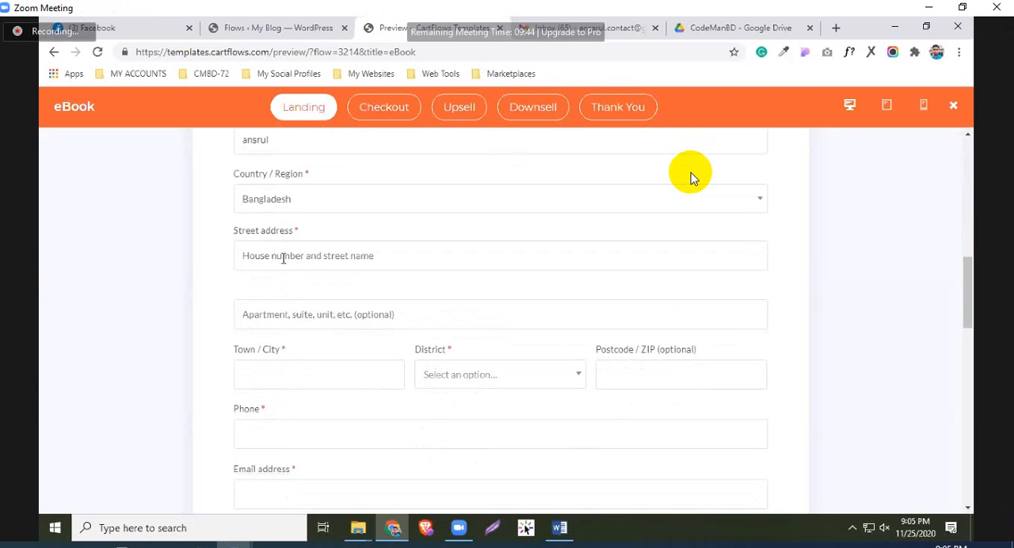
left_click(283, 259)
left_click(279, 293)
scroll(448, 407, "down", 1)
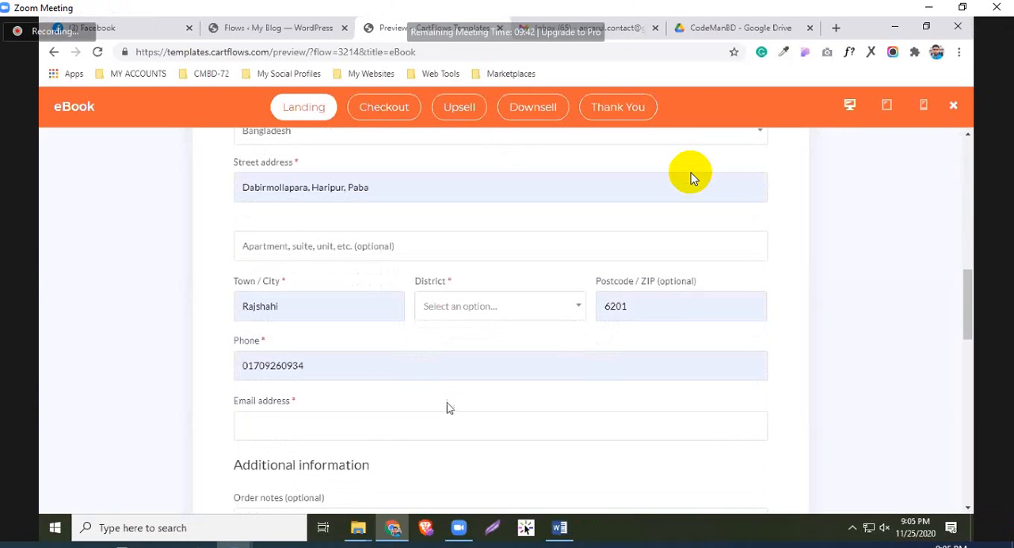
Enter the customer's email address and add "Nothing" as the order note
scroll(279, 290, "down", 2)
left_click(279, 290)
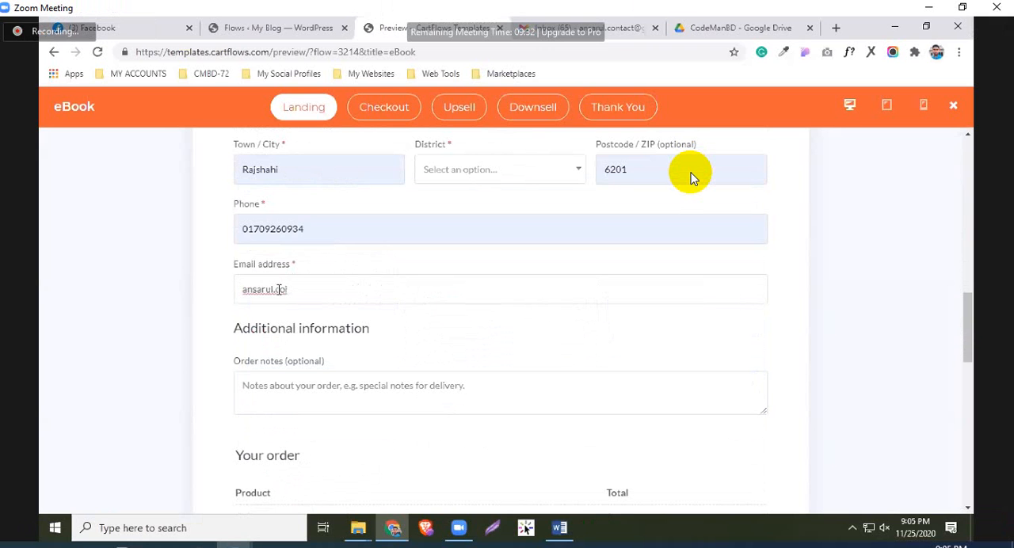
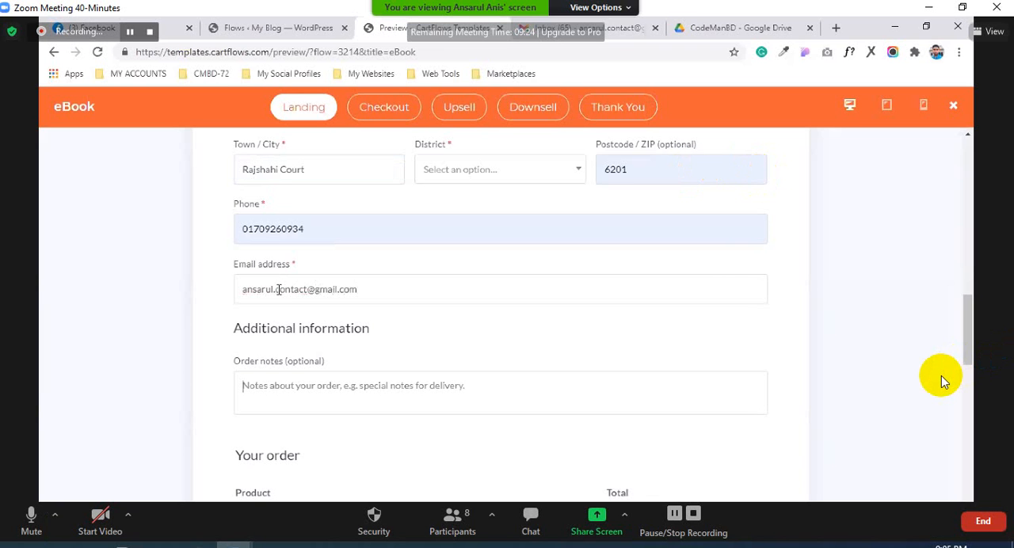
key("Tab")
scroll(292, 301, "down", 2)
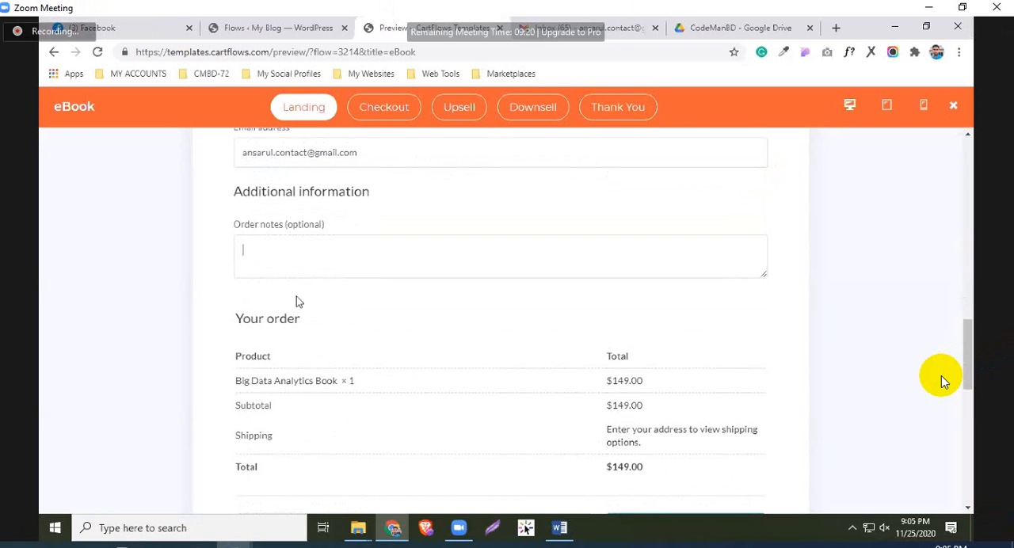
type("Noting")
Accept the $39 paperback copy offer below the payment options and place the order
scroll(326, 319, "down", 3)
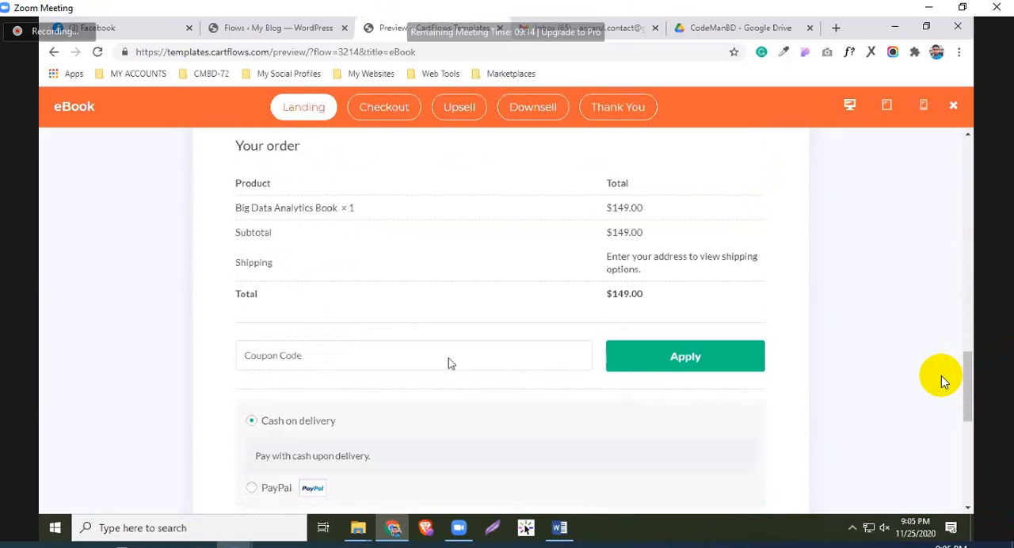
scroll(430, 362, "up", 1)
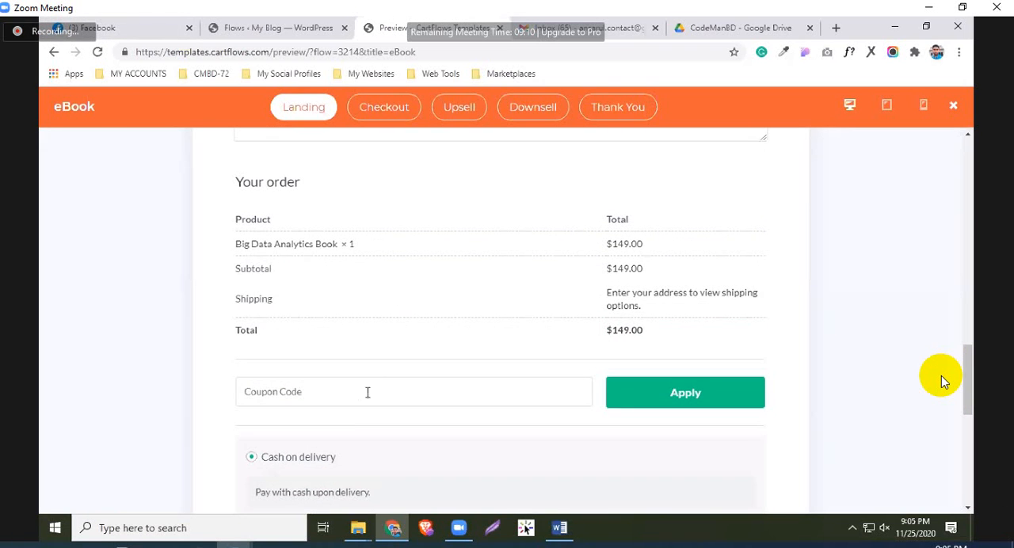
scroll(368, 394, "down", 2)
scroll(375, 349, "up", 2)
scroll(378, 392, "down", 2)
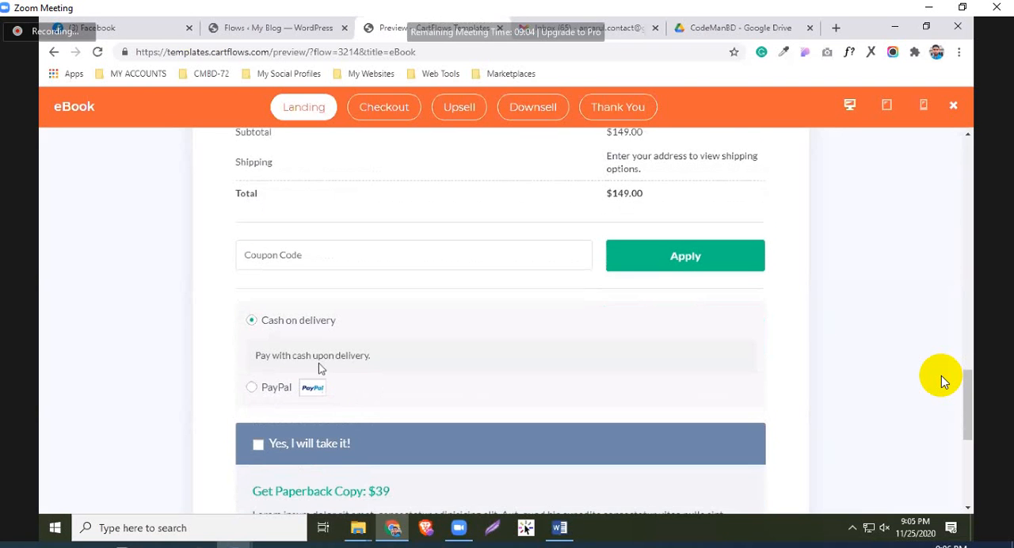
scroll(320, 369, "down", 1)
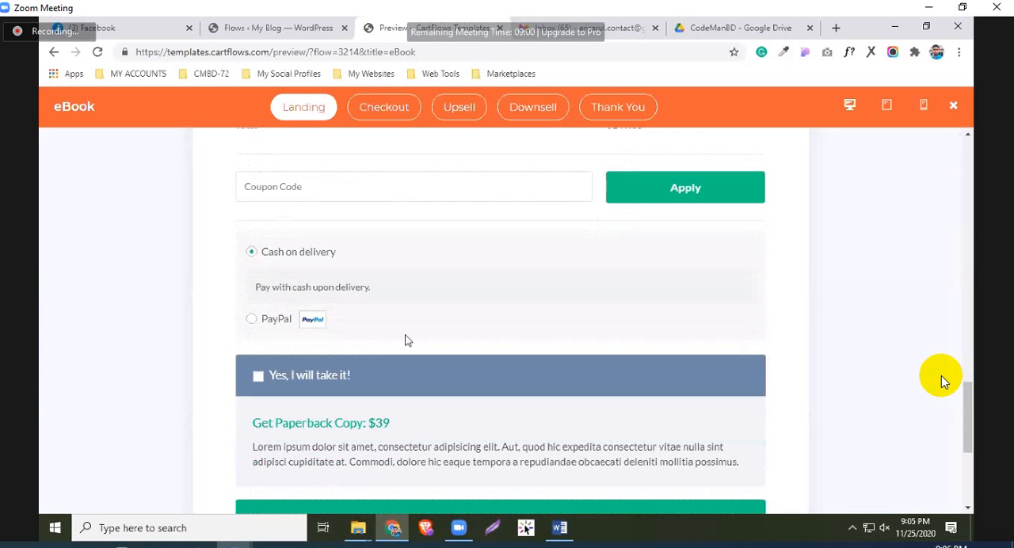
scroll(401, 337, "down", 2)
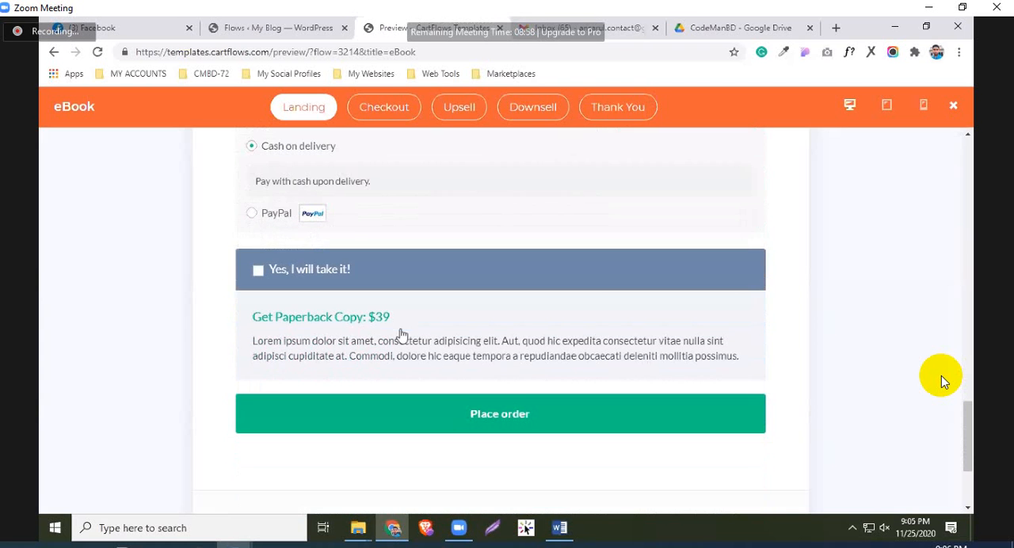
scroll(258, 178, "down", 2)
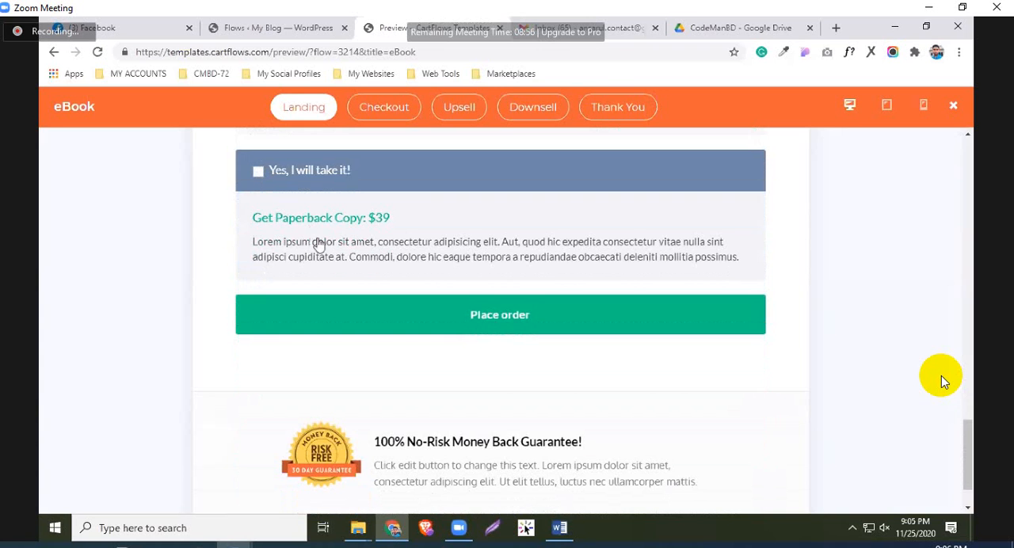
left_click(258, 172)
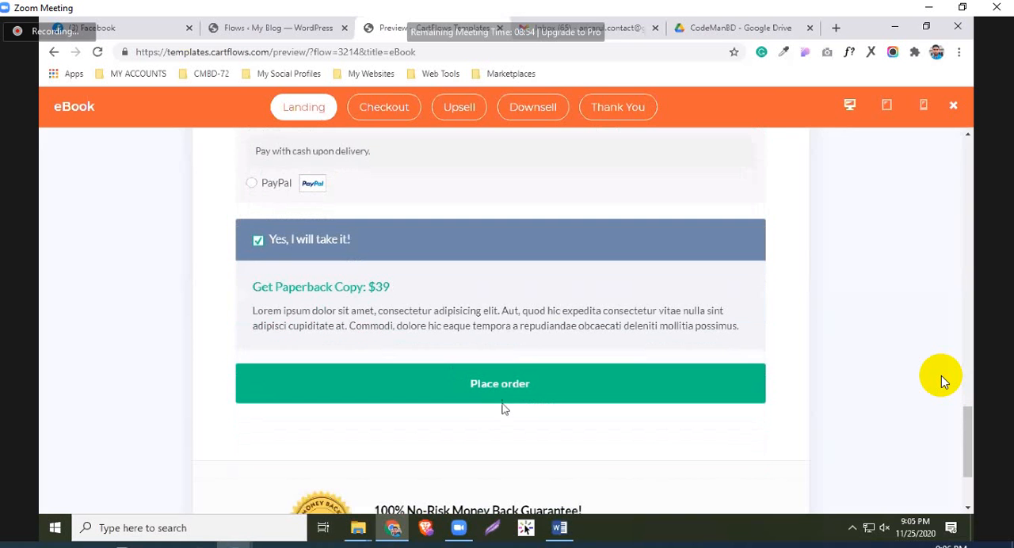
left_click(499, 388)
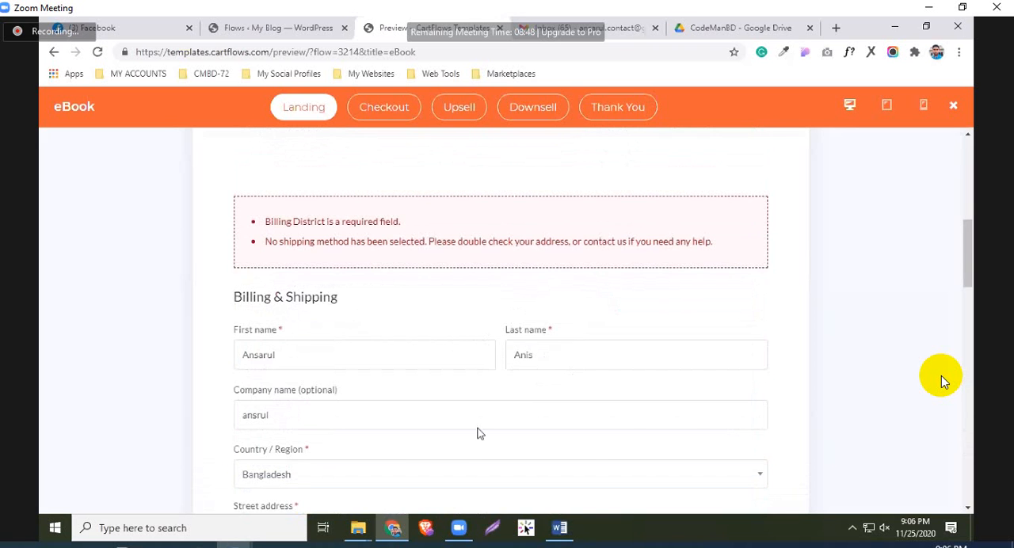
Choose Barguna as the billing district and try to place the order again
scroll(464, 451, "down", 3)
left_click(468, 444)
left_click(467, 351)
scroll(565, 389, "down", 1)
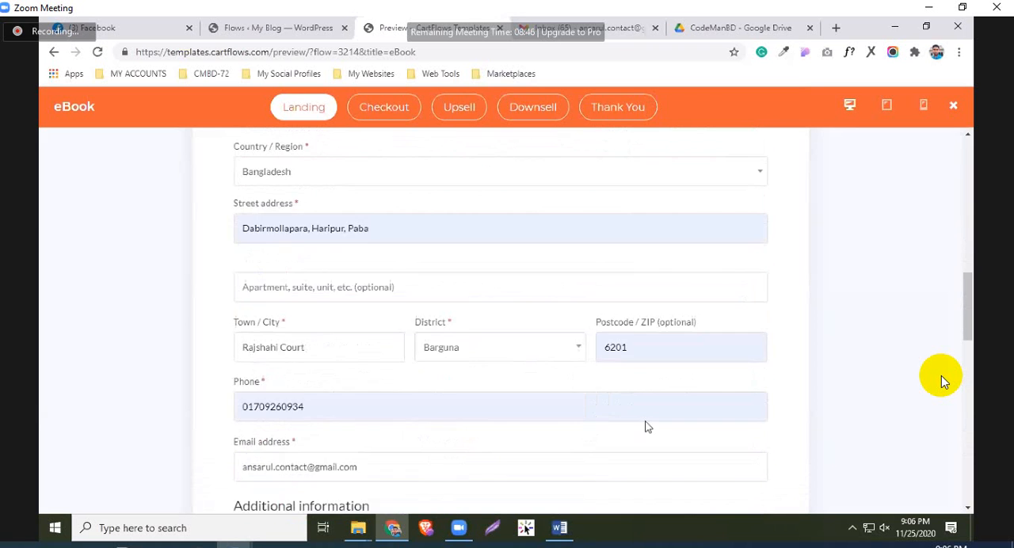
scroll(646, 427, "down", 8)
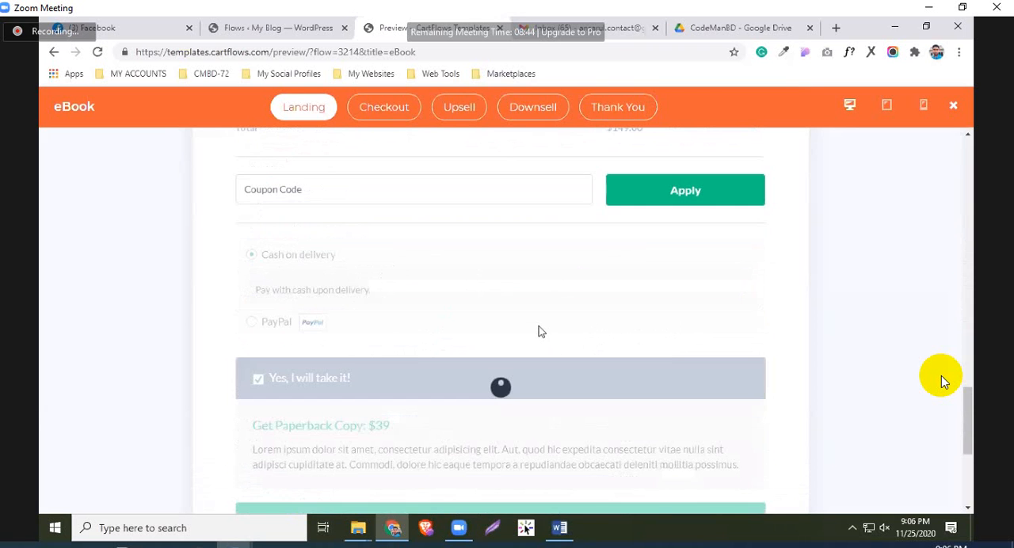
scroll(539, 331, "down", 3)
left_click(538, 331)
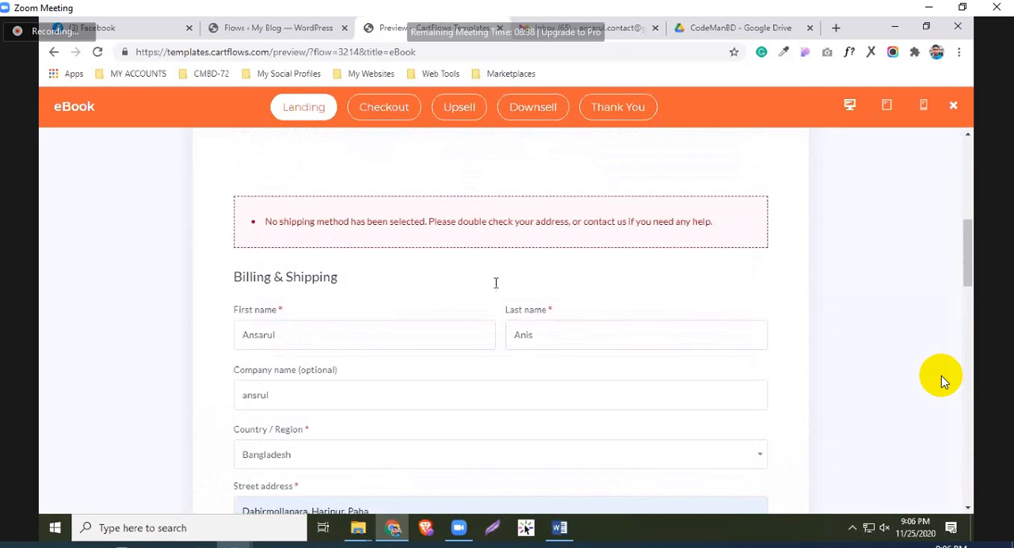
Review the checkout error, the billing details and the shipping line in the order summary
scroll(518, 344, "down", 6)
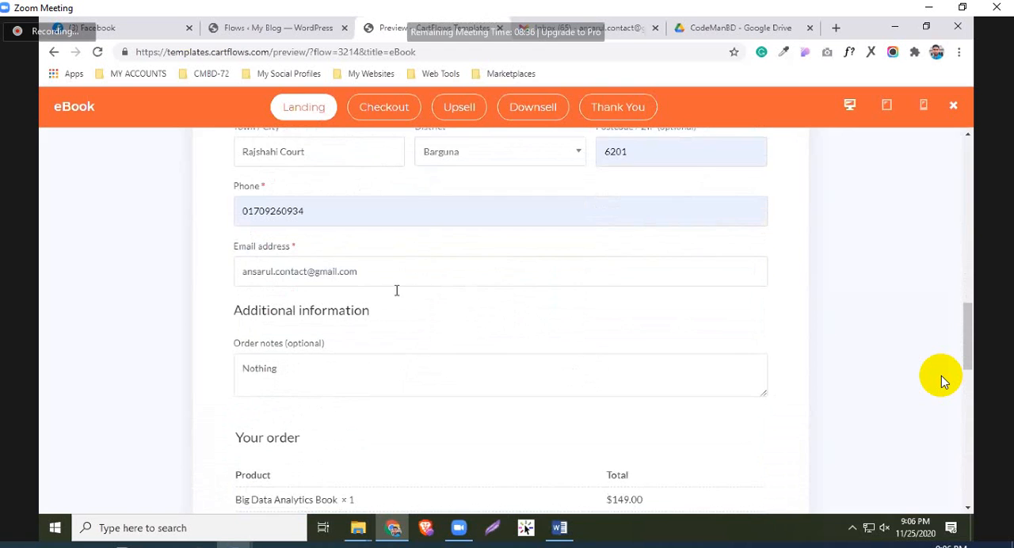
scroll(396, 290, "down", 1)
scroll(516, 362, "down", 1)
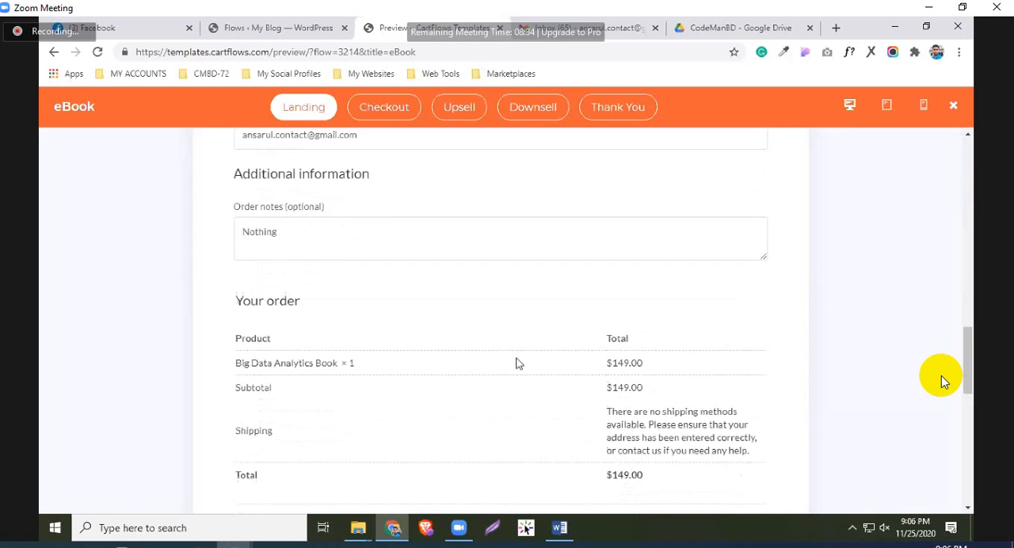
scroll(498, 362, "up", 2)
scroll(496, 368, "up", 5)
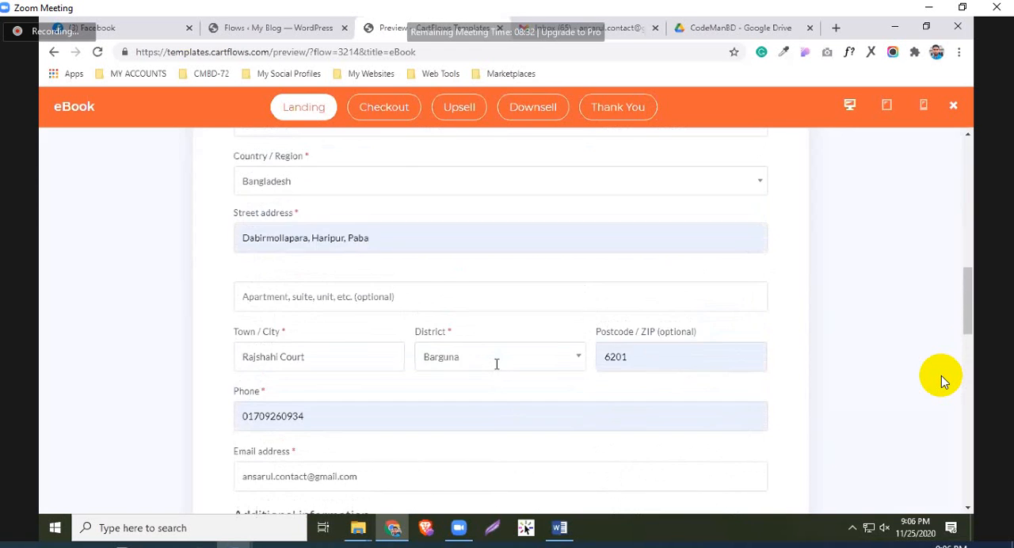
scroll(497, 370, "up", 1)
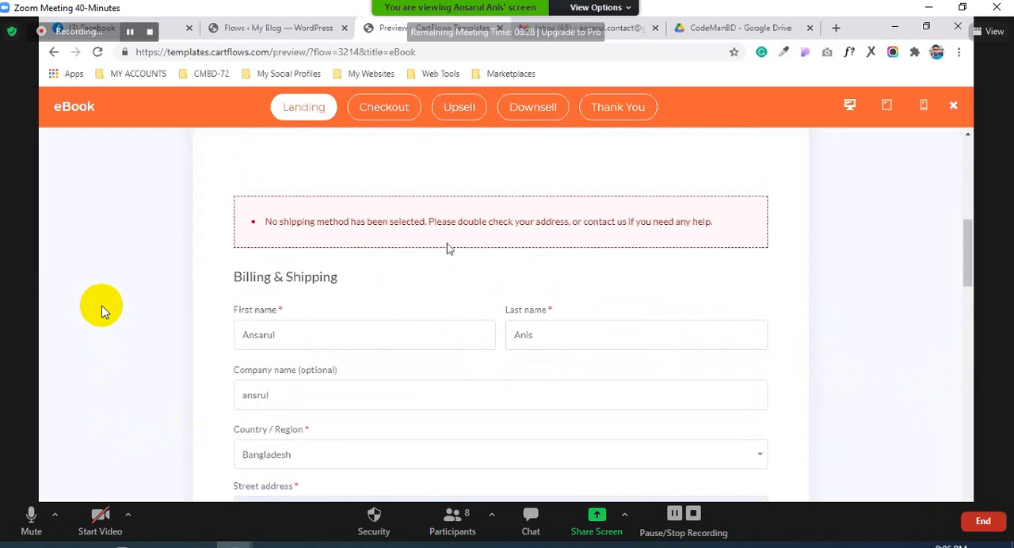
scroll(516, 239, "down", 7)
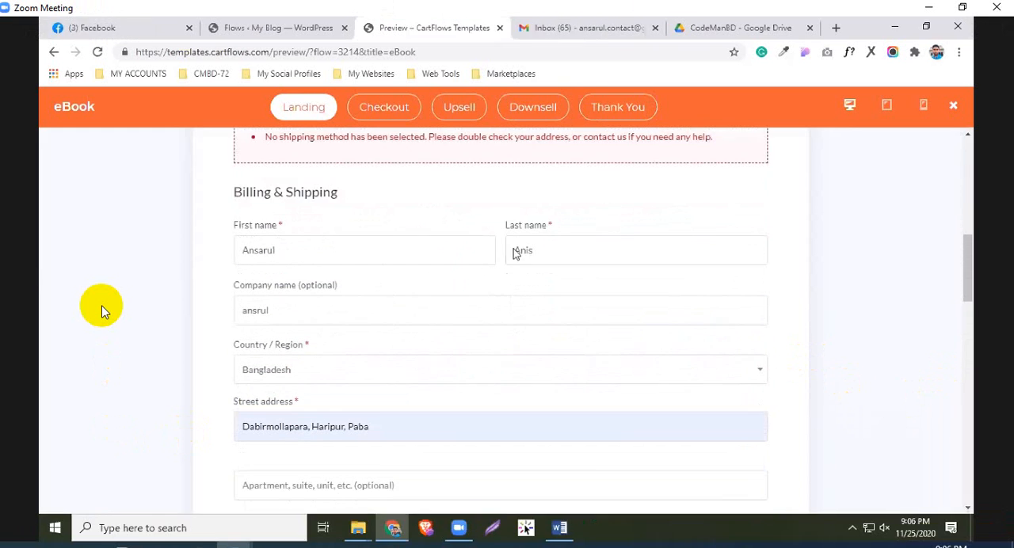
scroll(399, 358, "down", 1)
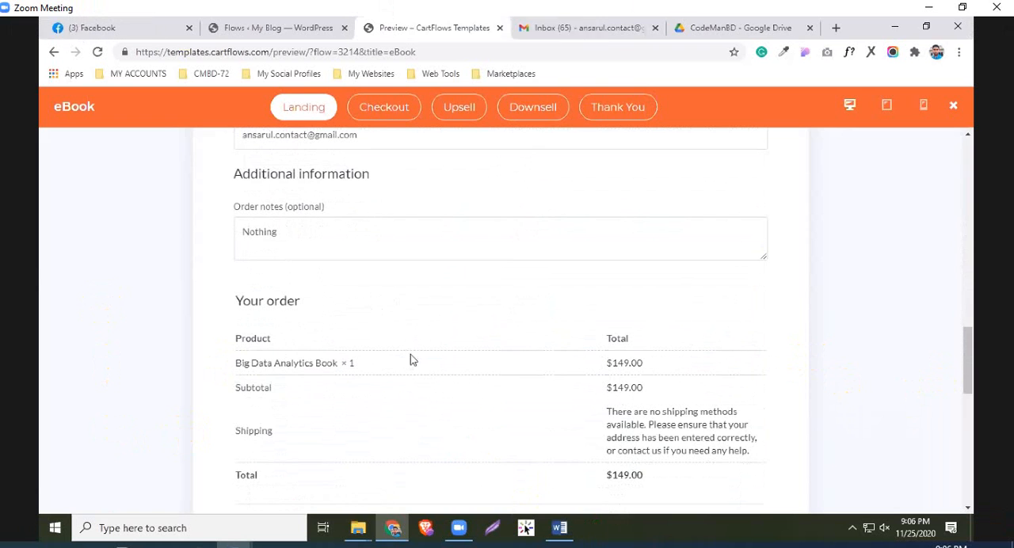
scroll(321, 325, "down", 2)
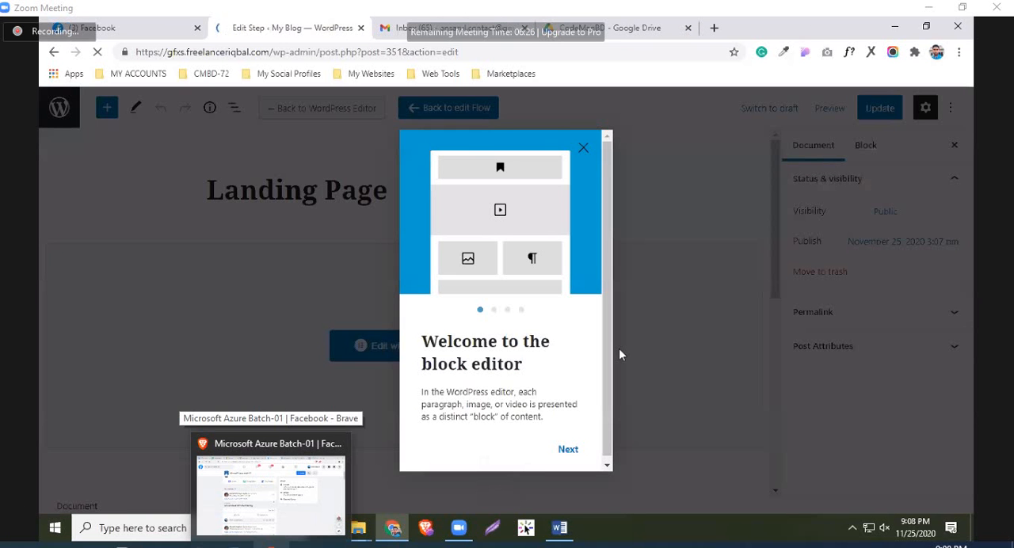
Dismiss the block editor welcome guide and open the Landing Page step for editing with Elementor
left_click(583, 148)
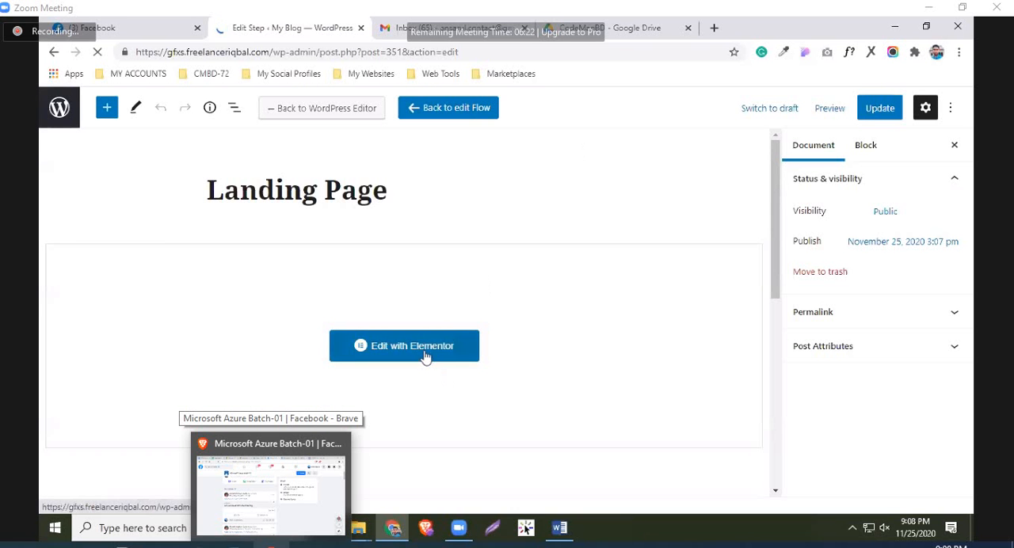
left_click(425, 348)
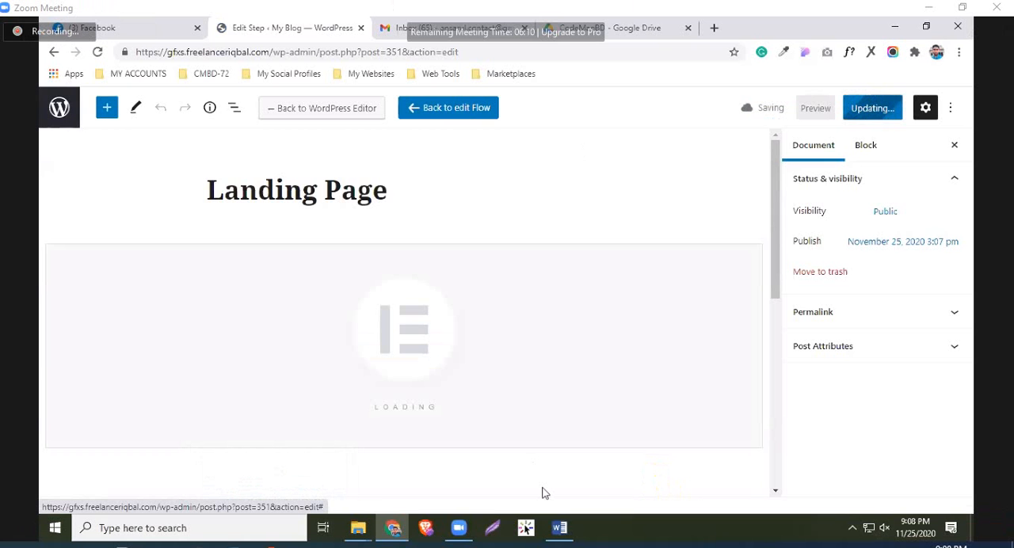
left_click(893, 29)
left_click(393, 528)
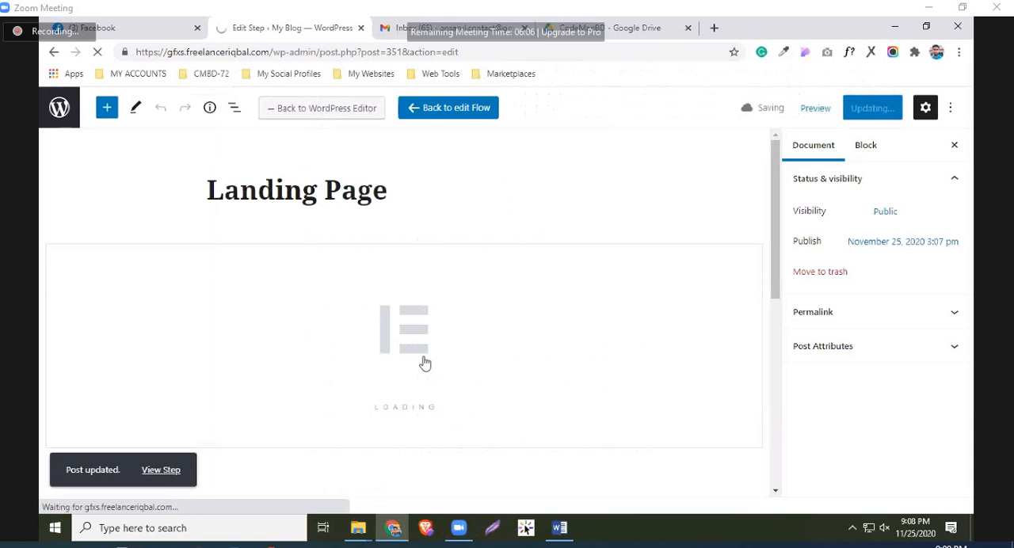
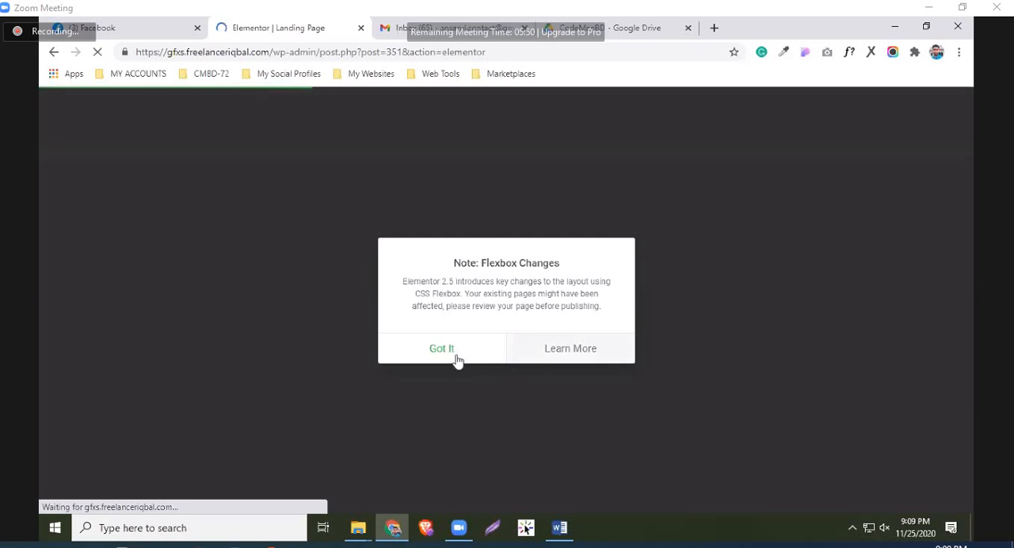
Dismiss the Flexbox changes note and look over the landing page's hero section at full width
left_click(457, 355)
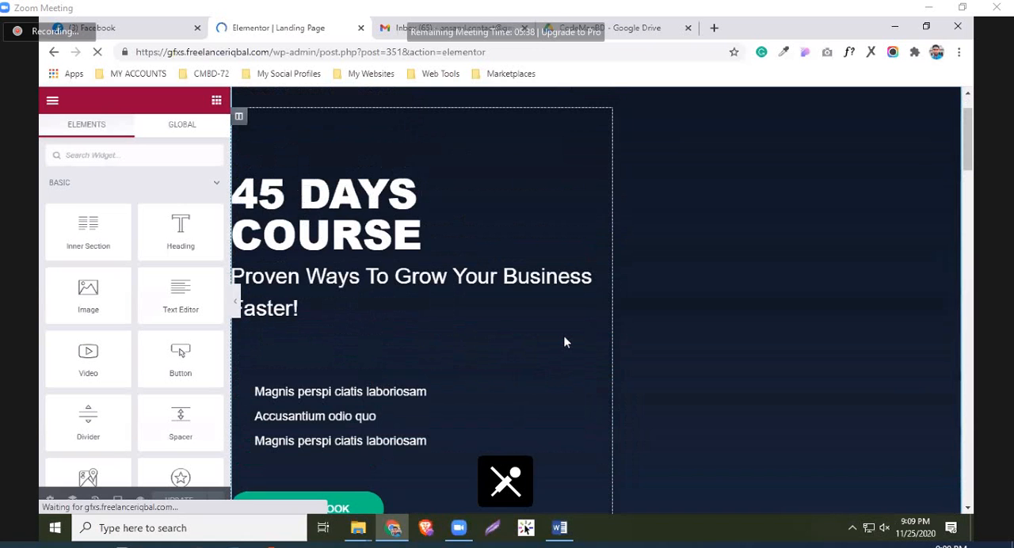
scroll(838, 227, "down", 3)
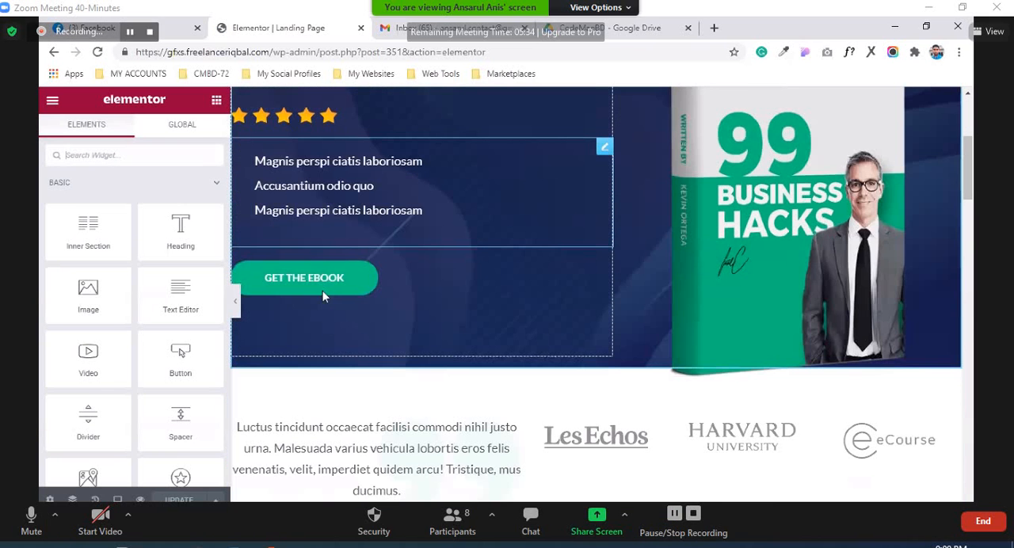
scroll(264, 278, "up", 2)
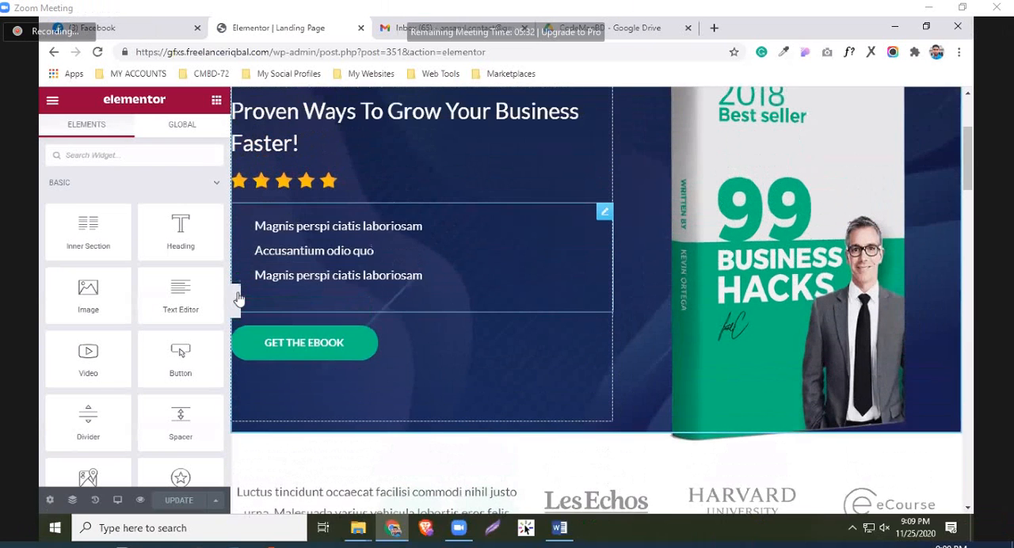
left_click(604, 211)
scroll(635, 347, "up", 2)
left_click(32, 524)
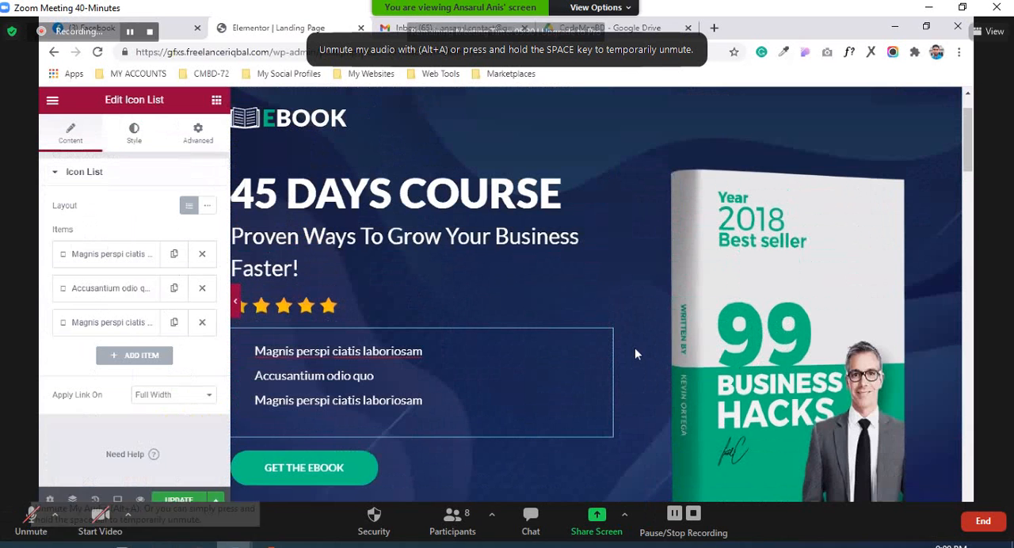
left_click(49, 307)
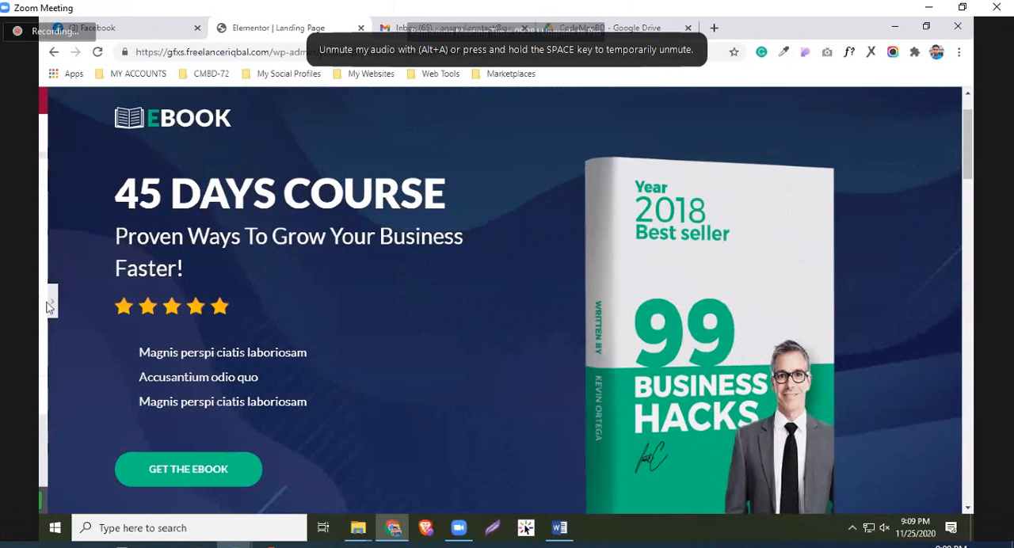
scroll(384, 186, "down", 1)
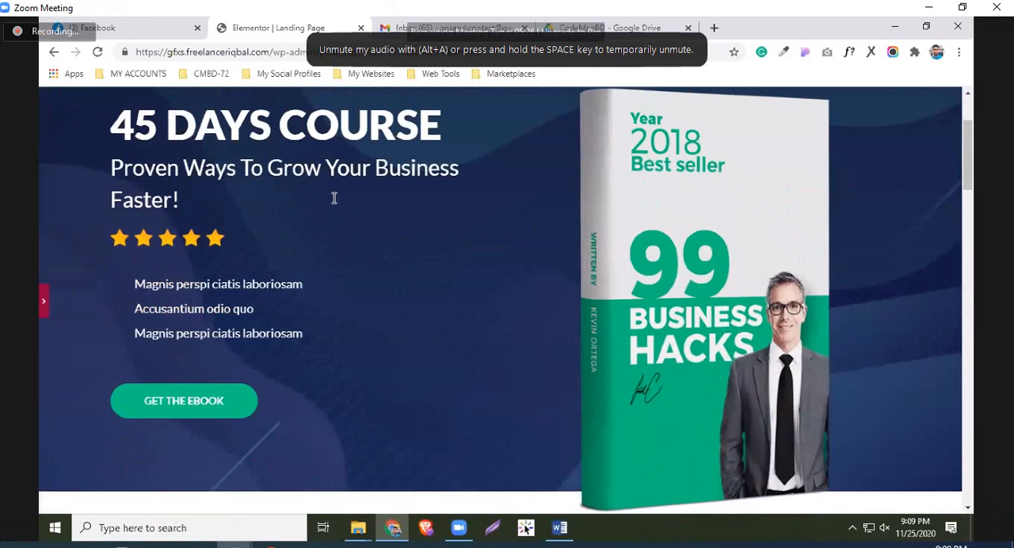
Replace the subheading under "45 Days Course" with "Just for $100, Buy It Now!" and update the landing page
left_click(44, 302)
left_click_drag(300, 201, 230, 153)
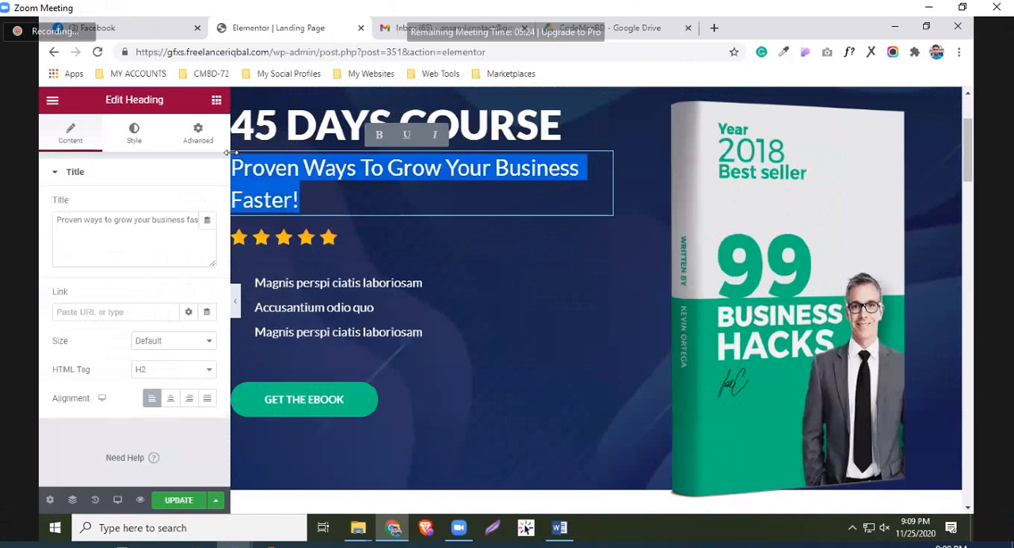
type("J")
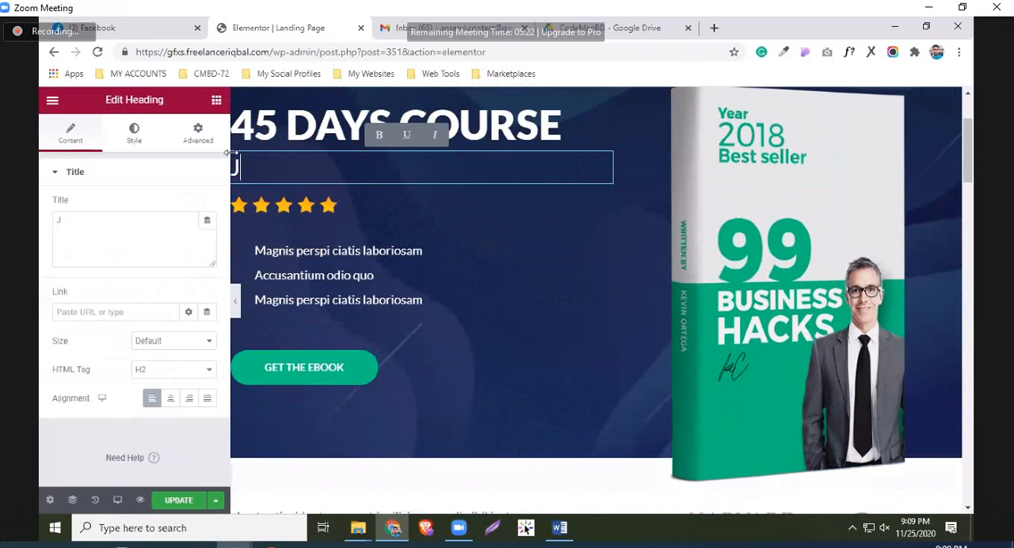
type("ust For ")
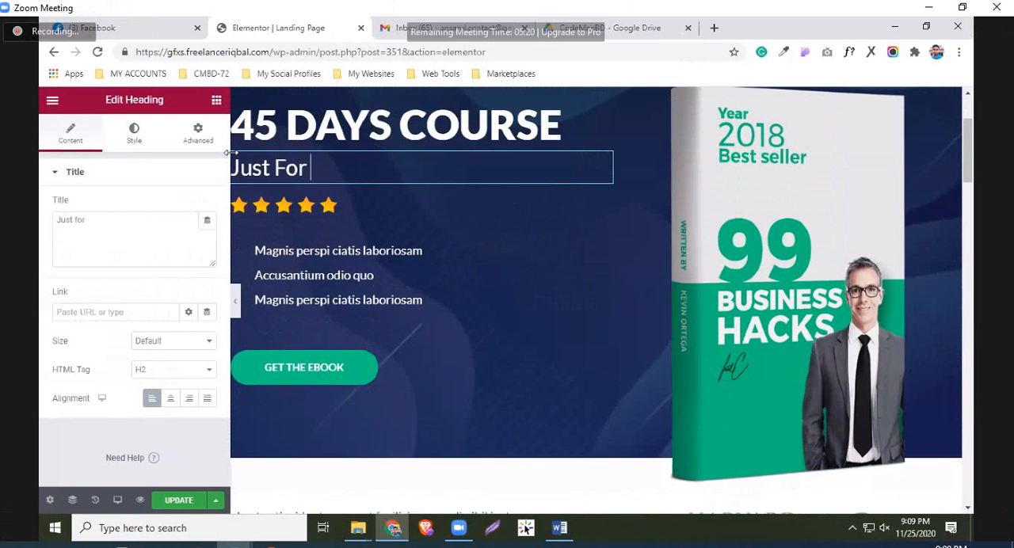
type("$100")
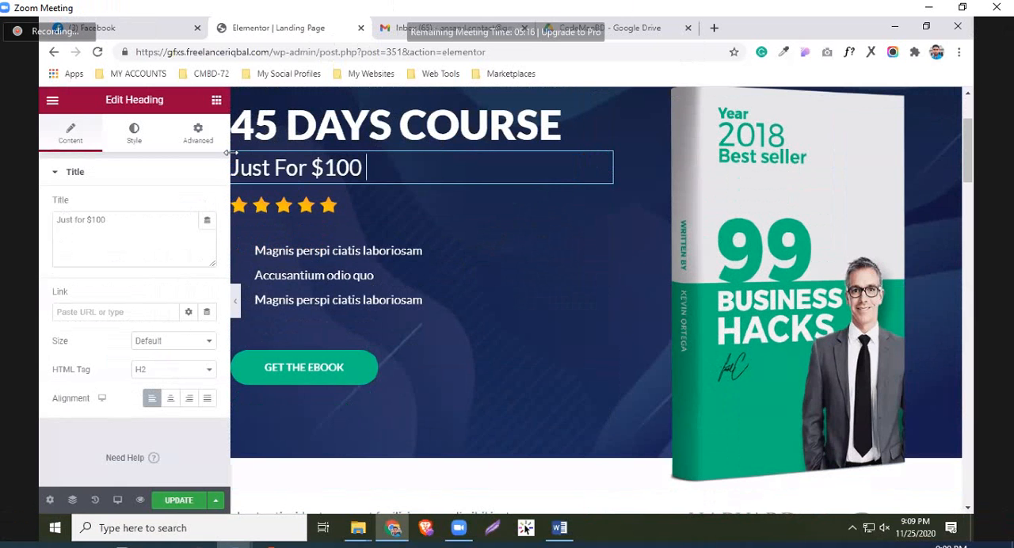
type(", Buy It")
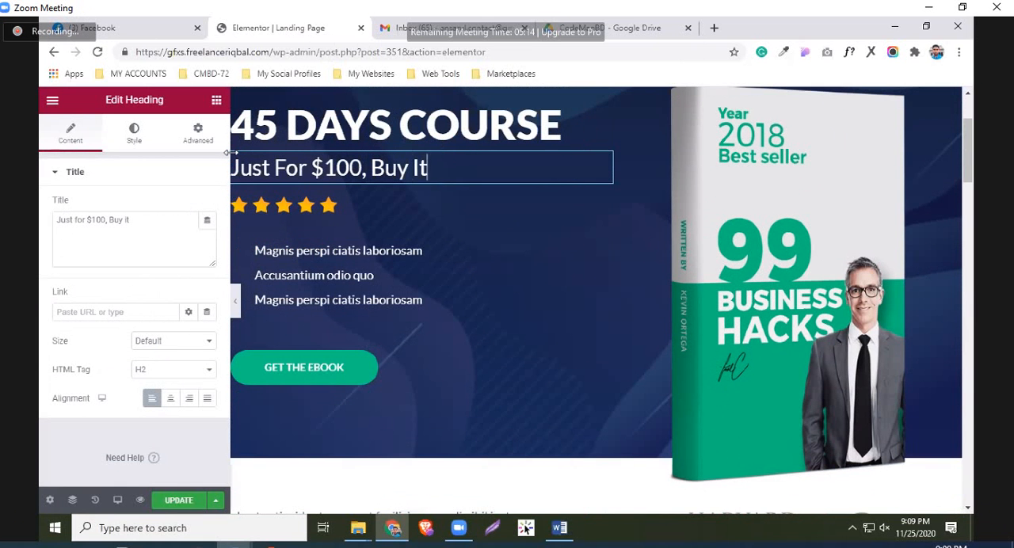
type(" N")
key("BackSpace")
key("BackSpace")
key("BackSpace")
type("It Now!")
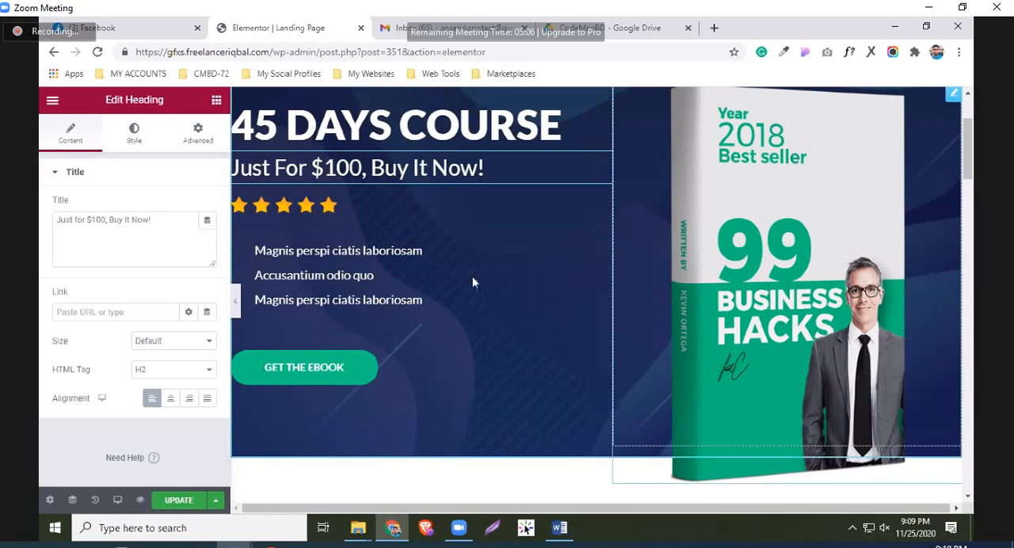
scroll(537, 344, "down", 1)
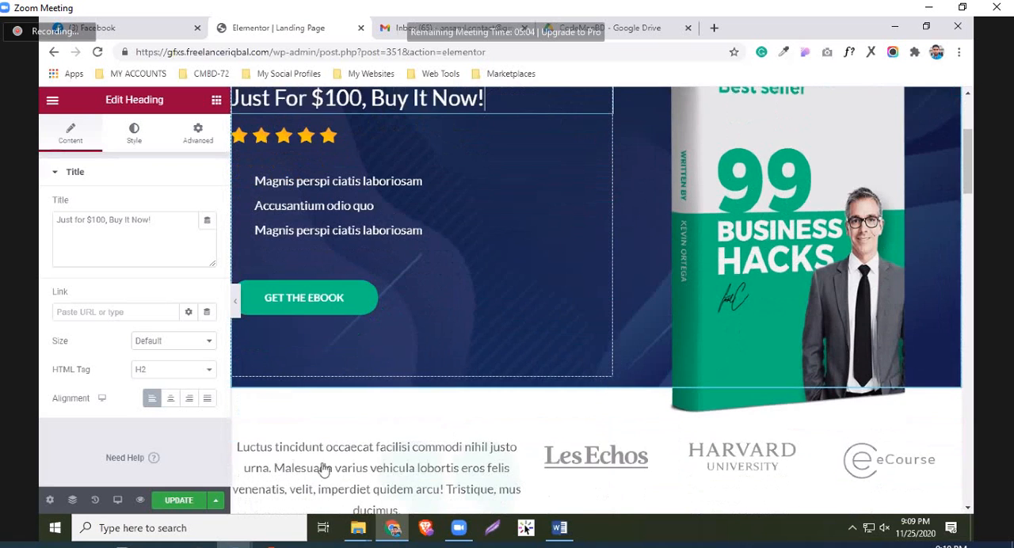
left_click(181, 501)
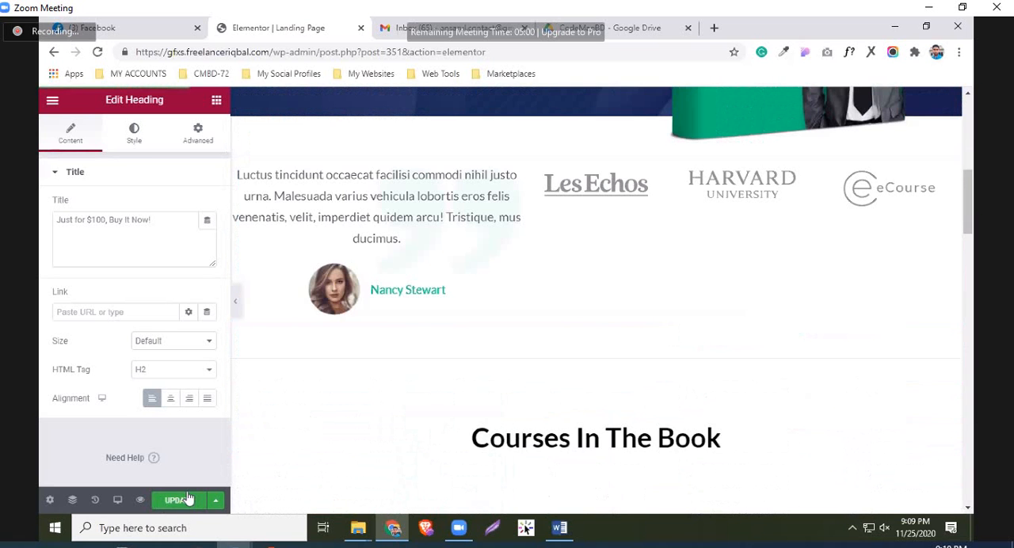
Exit Elementor to the dashboard and return from the Landing Page step to the flow
left_click(54, 100)
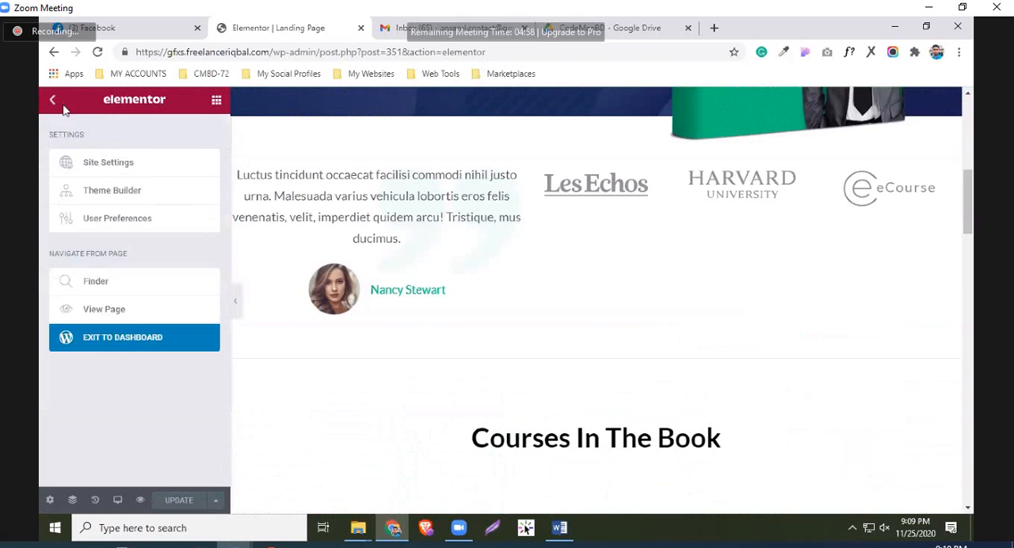
left_click(124, 341)
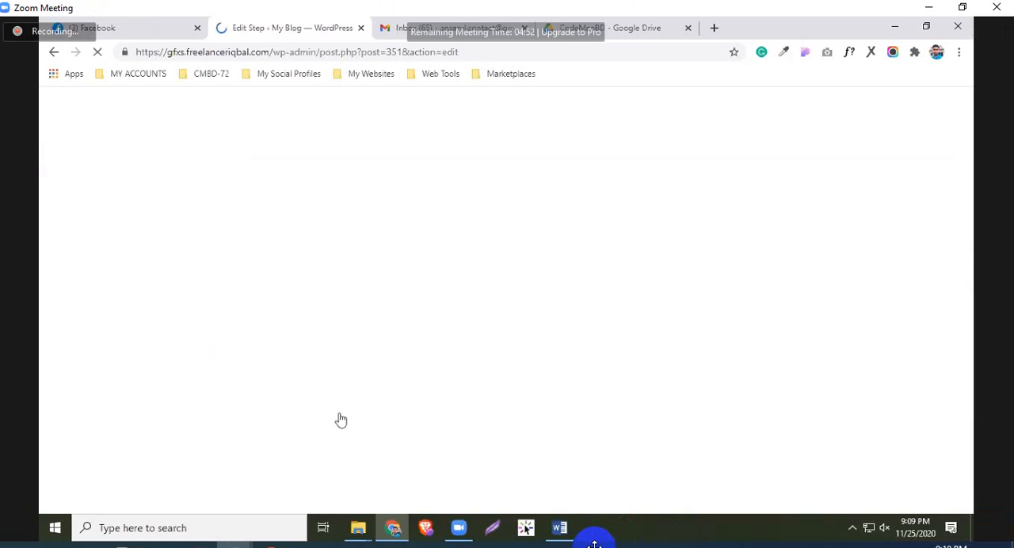
left_click(429, 111)
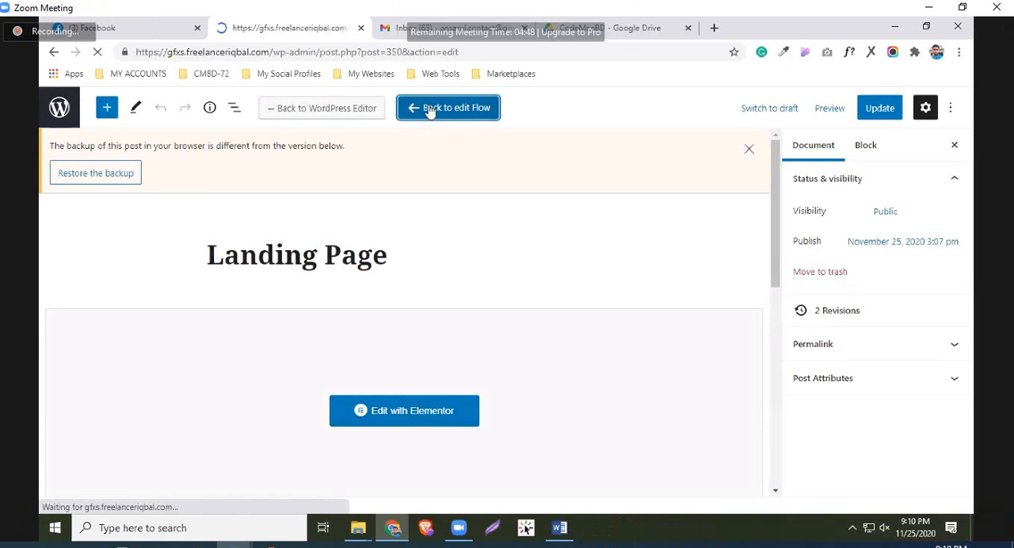
View the Checkout Page step in a separate tab, examine its checkout area, and return to the flow's step list
scroll(380, 310, "down", 2)
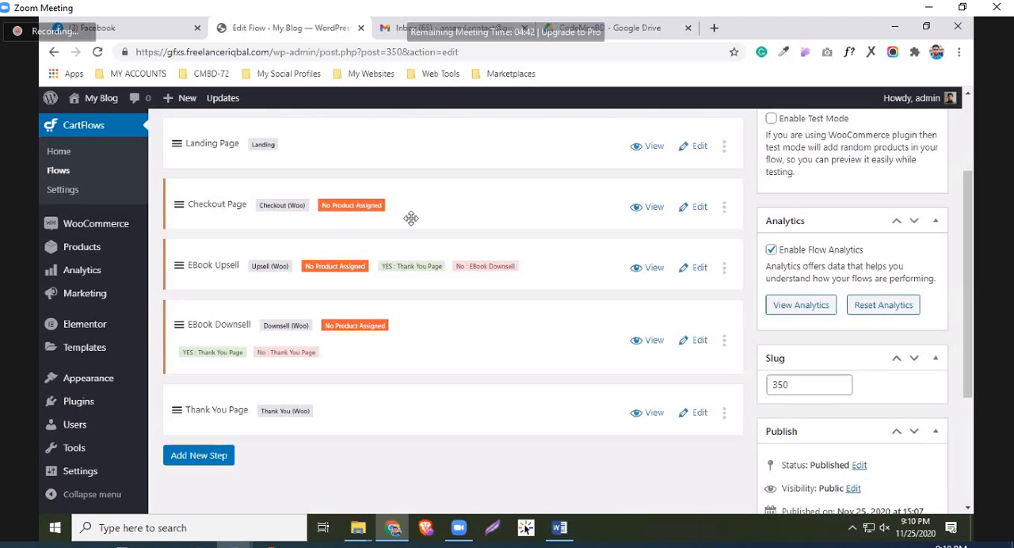
right_click(652, 207)
left_click(686, 220)
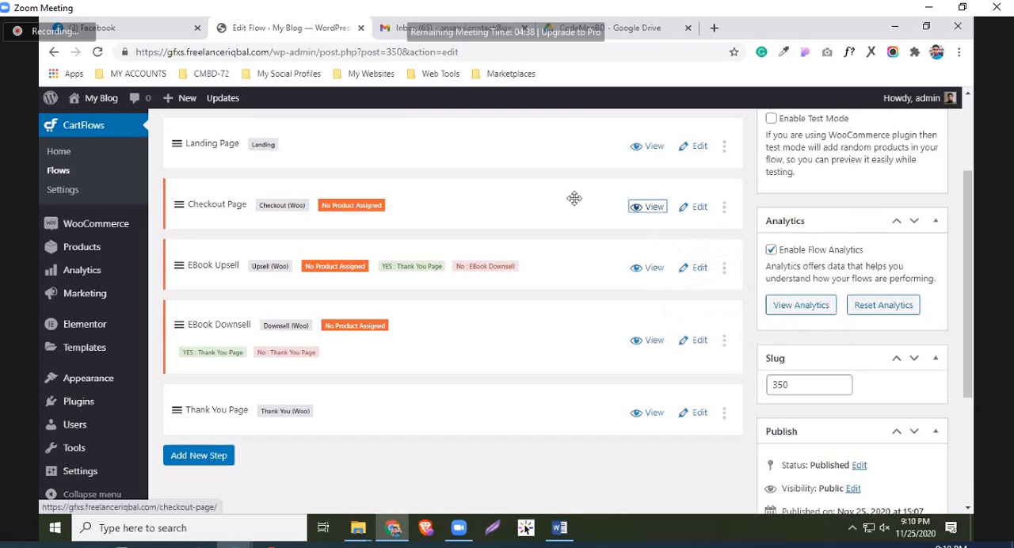
left_click(412, 28)
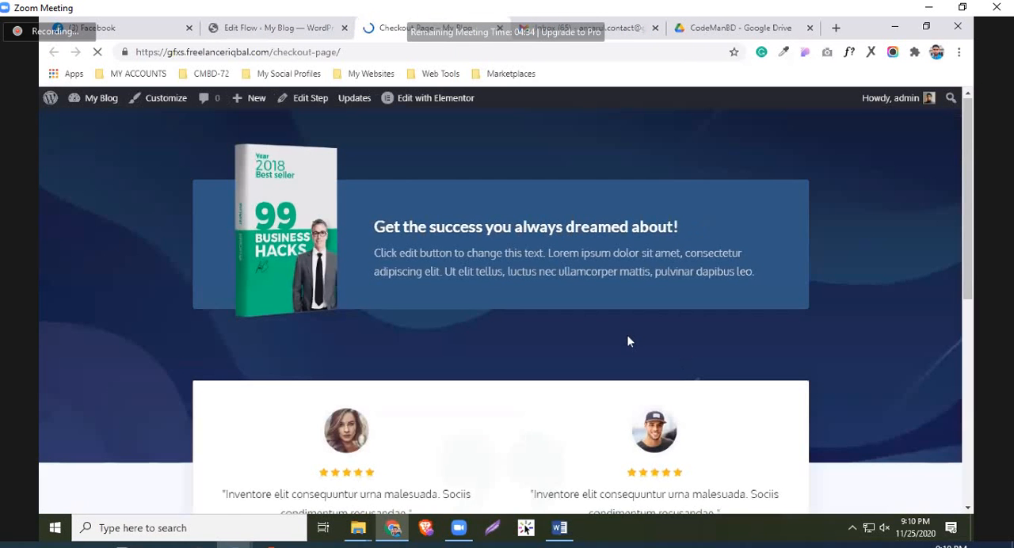
scroll(627, 341, "down", 5)
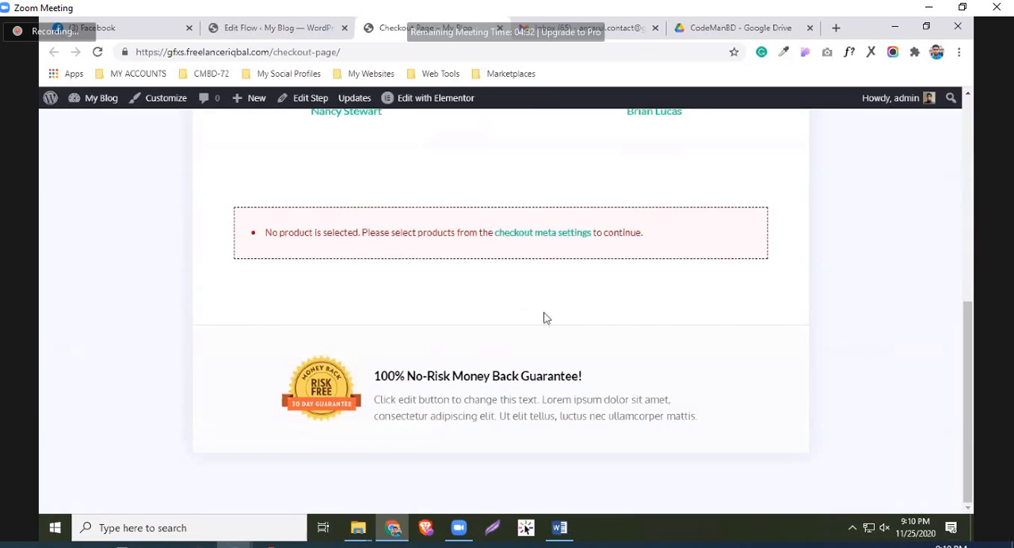
scroll(545, 318, "up", 3)
scroll(544, 333, "down", 1)
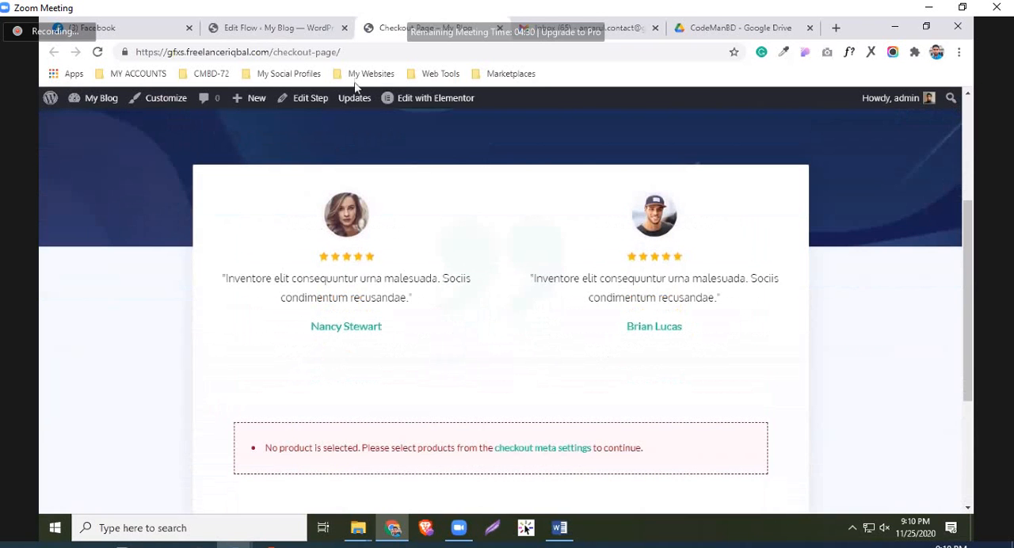
scroll(356, 81, "down", 2)
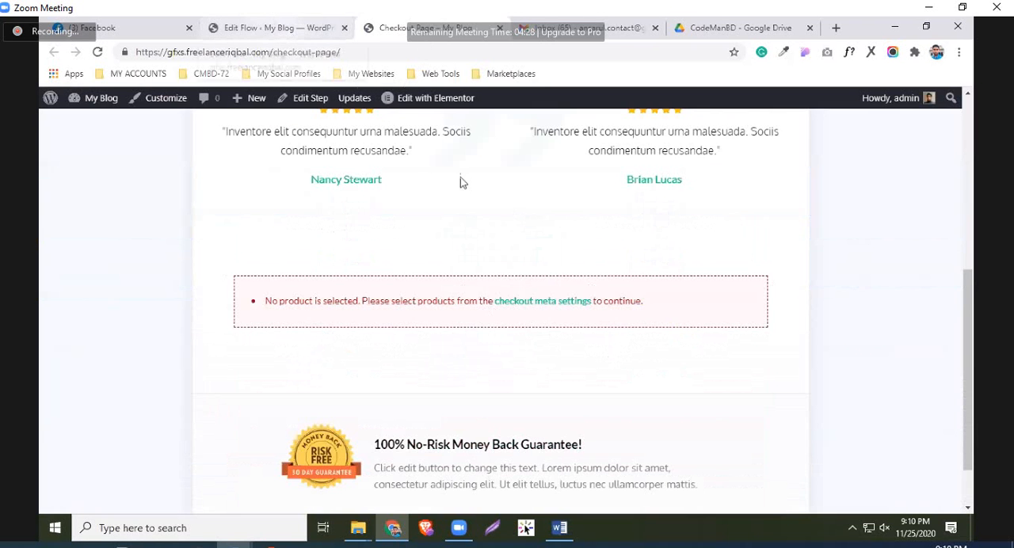
scroll(444, 281, "up", 2)
key("ctrl+shift+Tab")
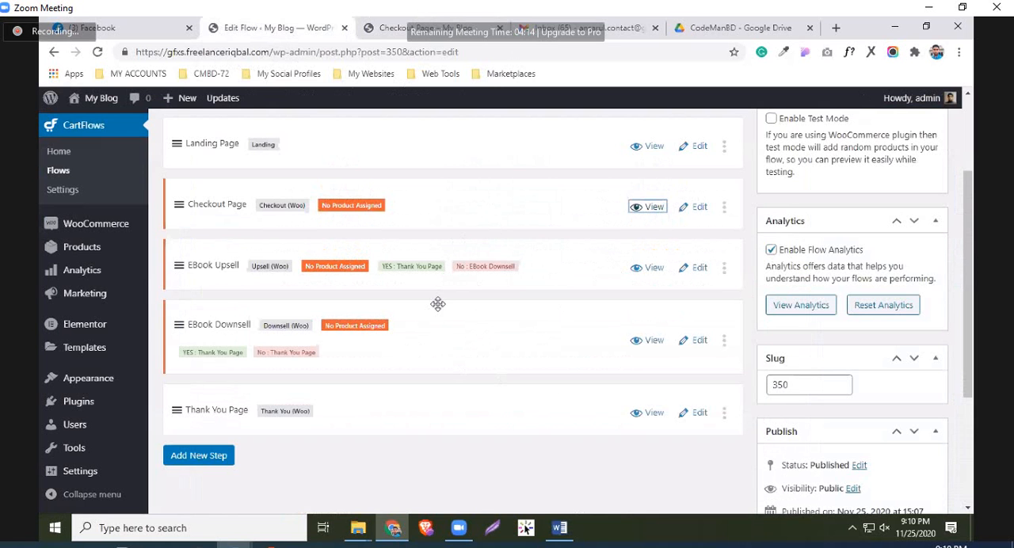
Assign Book 1 (Main Product) as the Checkout Page step's product and update the step
left_click(700, 207)
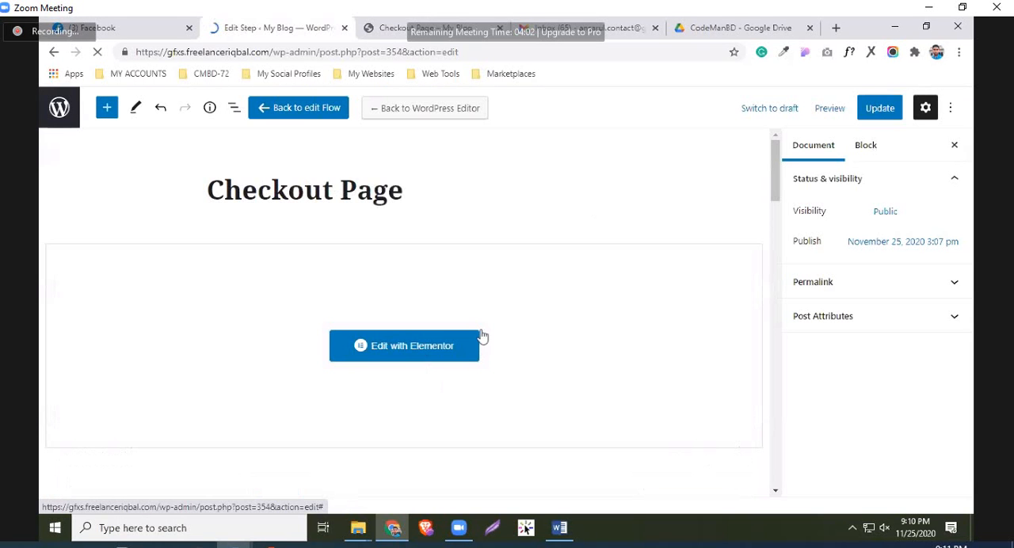
scroll(362, 364, "down", 5)
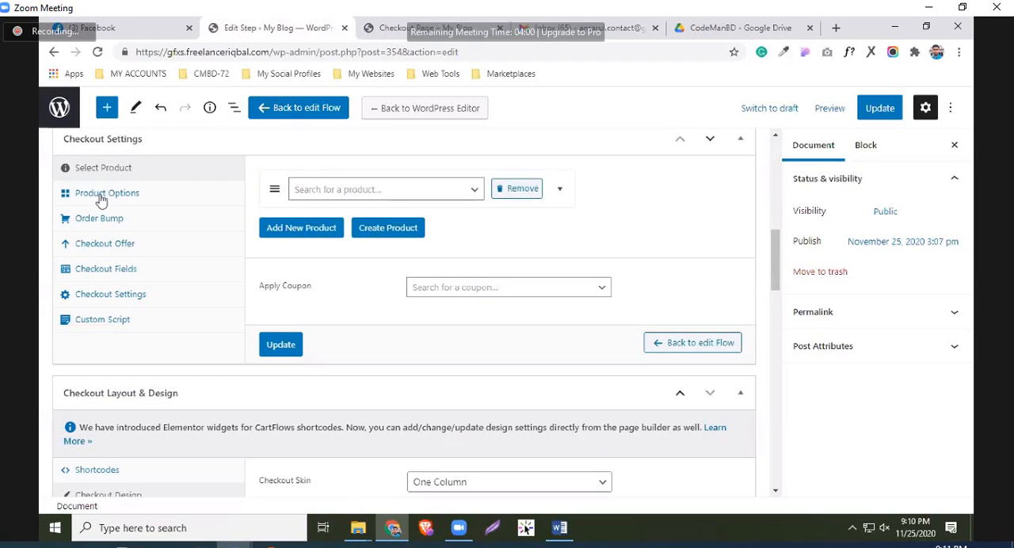
left_click(104, 195)
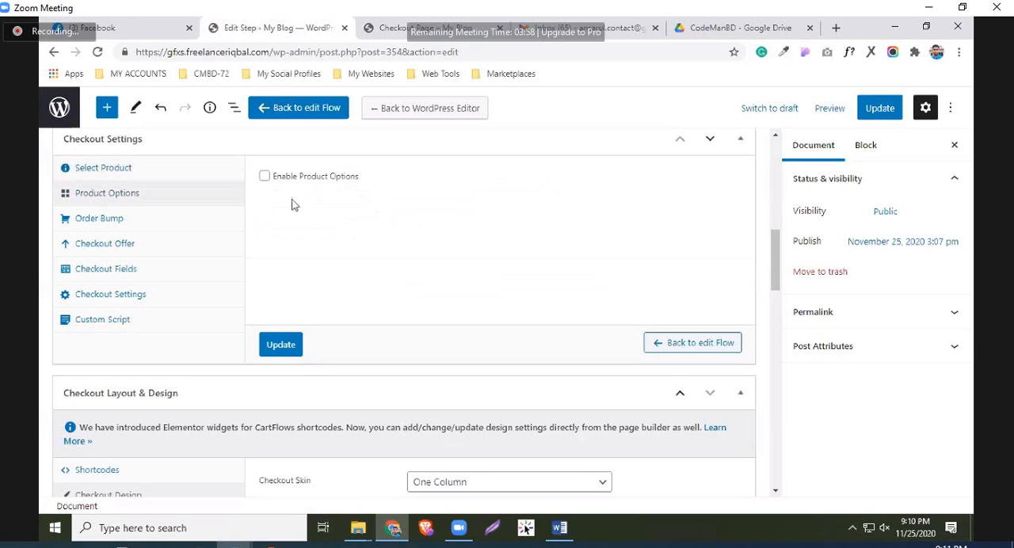
left_click(121, 170)
left_click(377, 198)
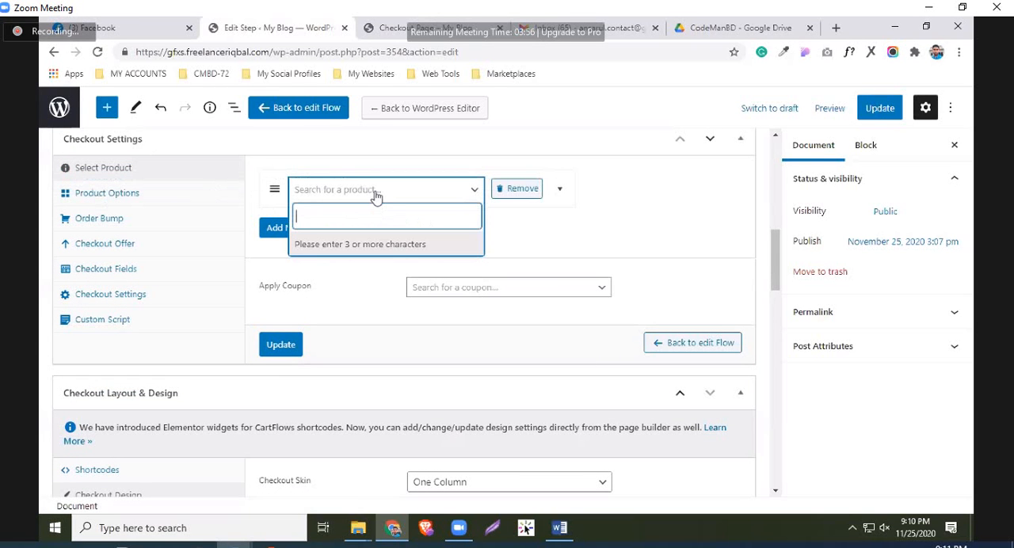
type("book")
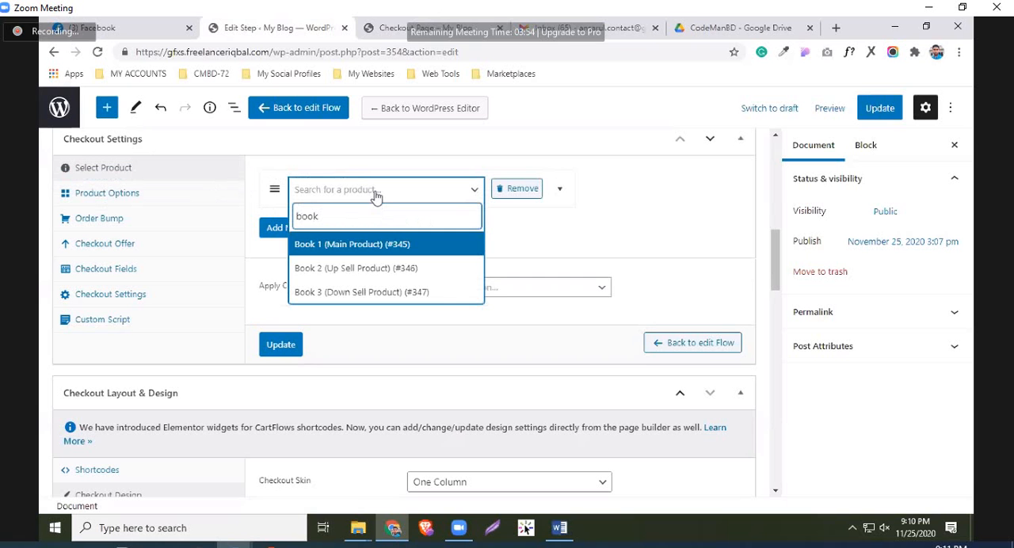
left_click(357, 246)
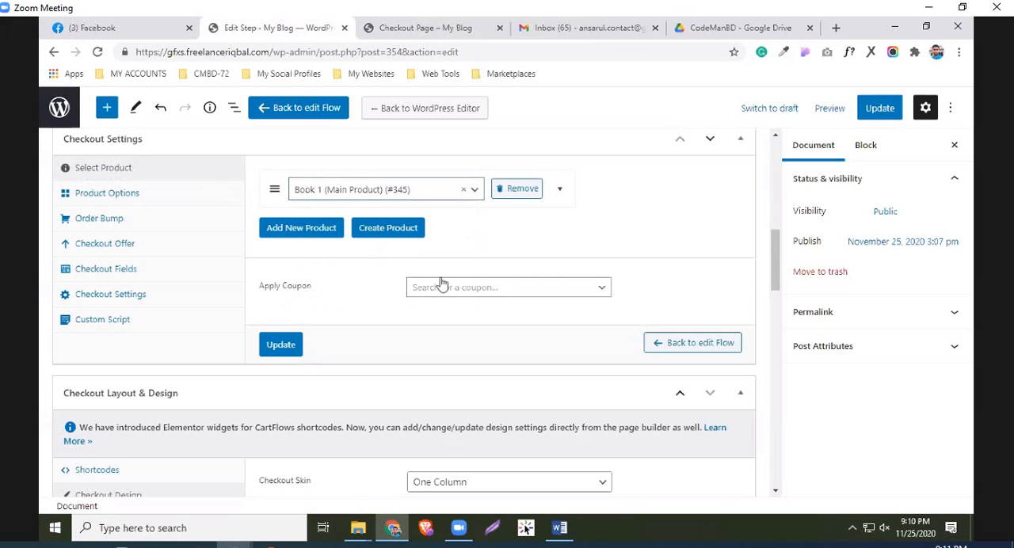
left_click(878, 106)
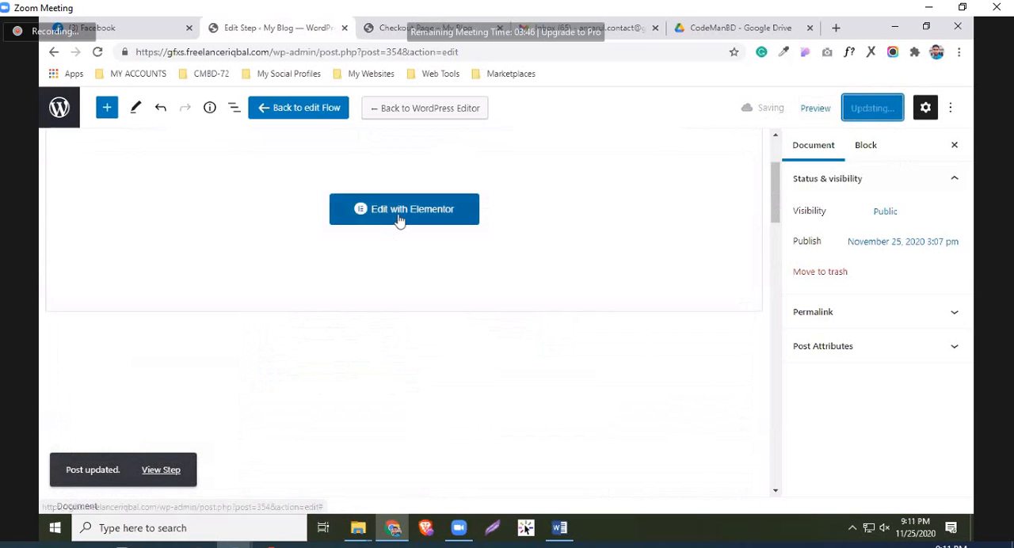
Open the Checkout Page with Elementor and open the shortcode widget below the testimonials for editing
left_click(397, 219)
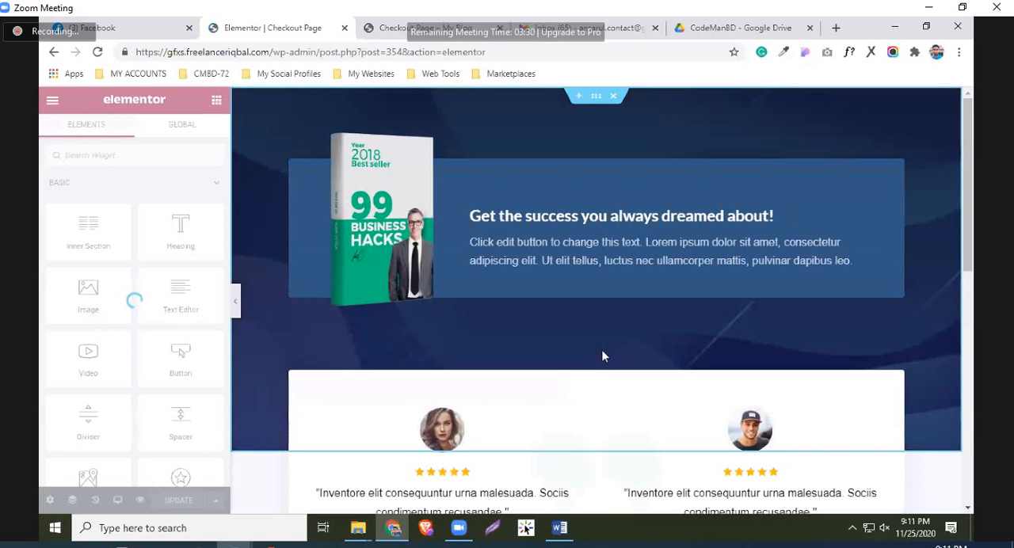
scroll(602, 352, "down", 3)
scroll(602, 352, "up", 3)
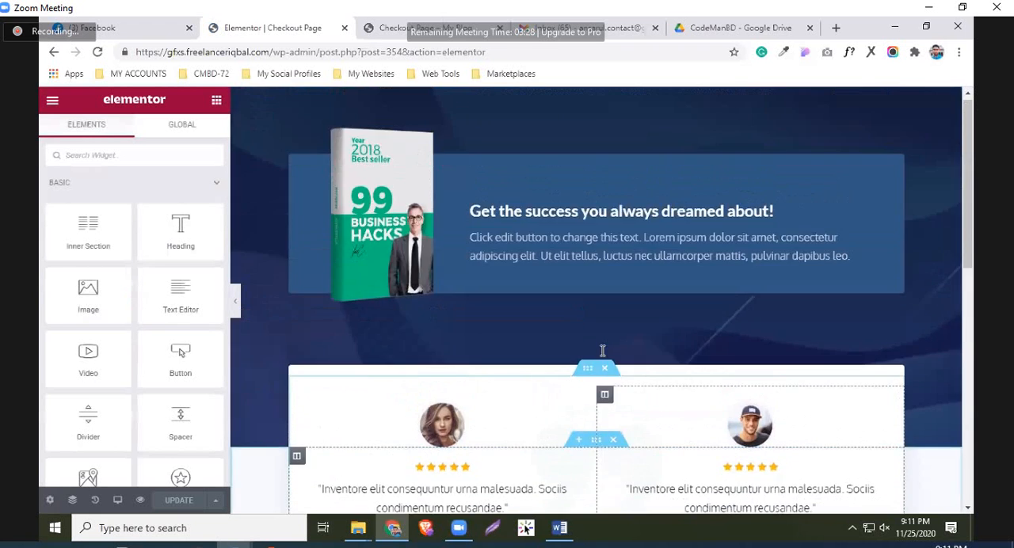
scroll(590, 337, "down", 7)
scroll(566, 326, "up", 3)
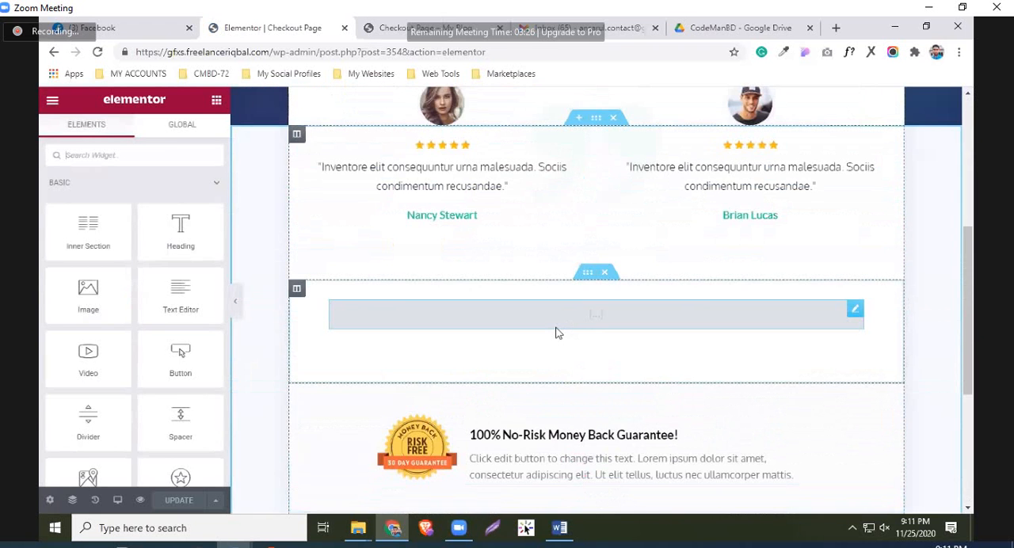
left_click(555, 332)
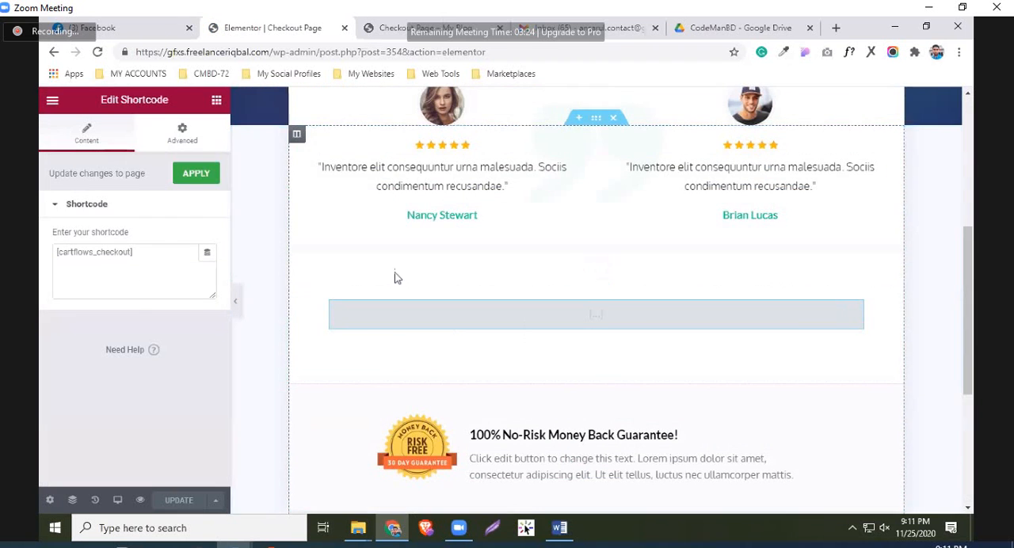
Replace the image box heading beside the book cover with "Buy the Book you want to get right now."
scroll(475, 222, "up", 3)
scroll(515, 238, "up", 2)
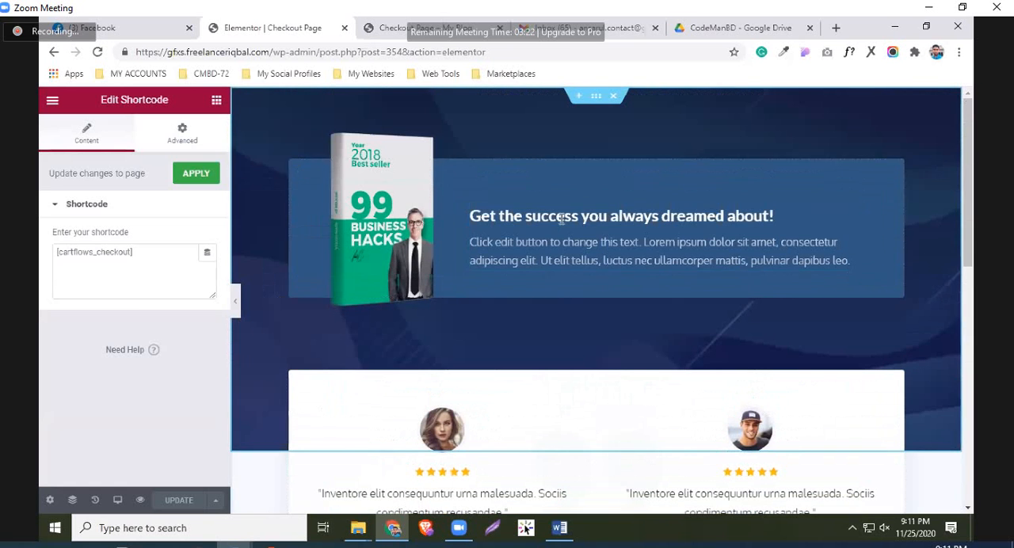
left_click(686, 225)
left_click_drag(686, 224, 472, 220)
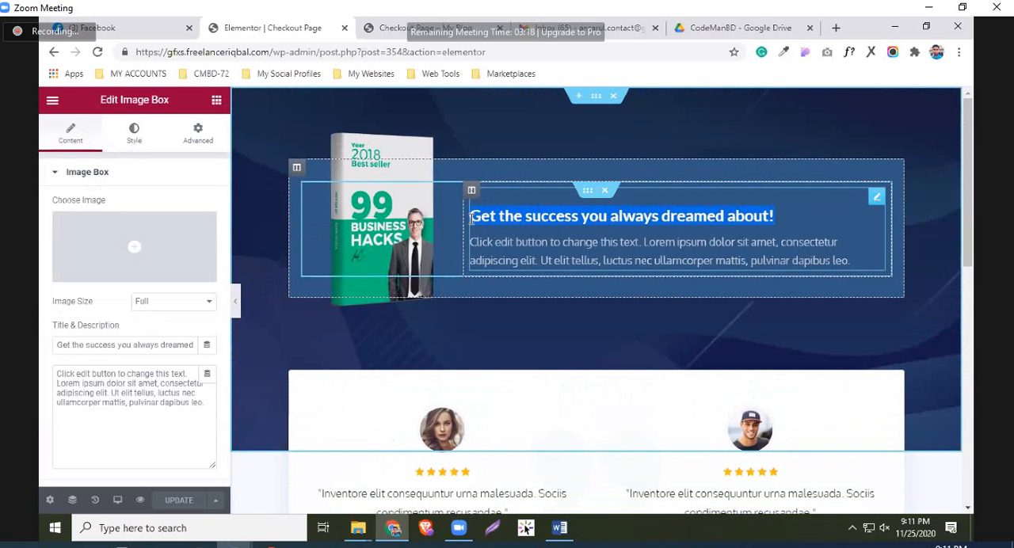
type("Buy")
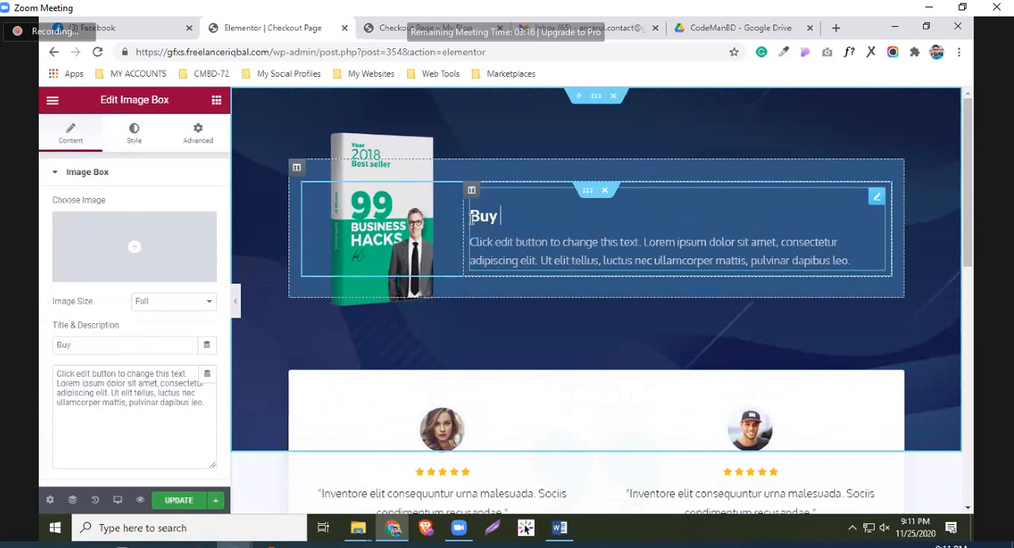
type(" the Boo")
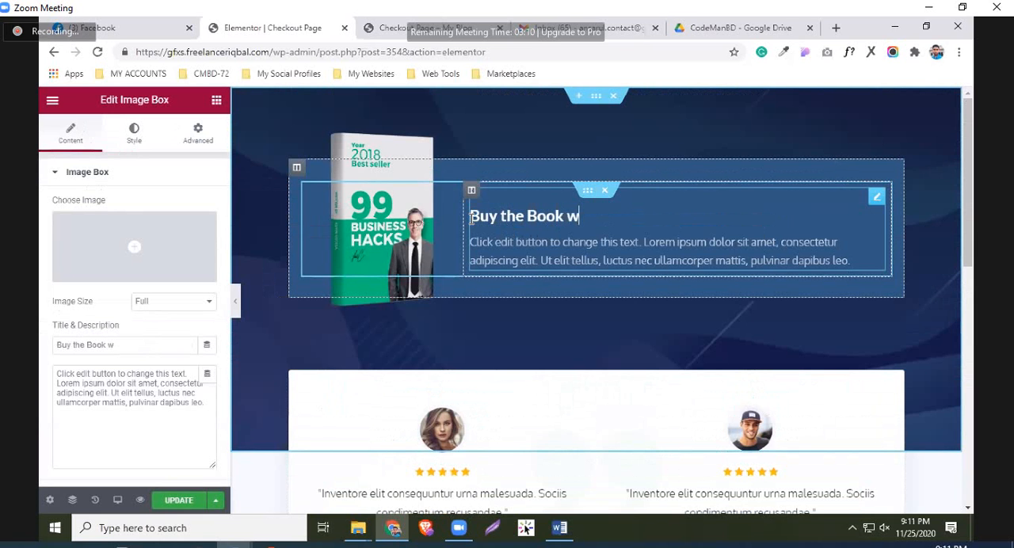
type("k you wnat")
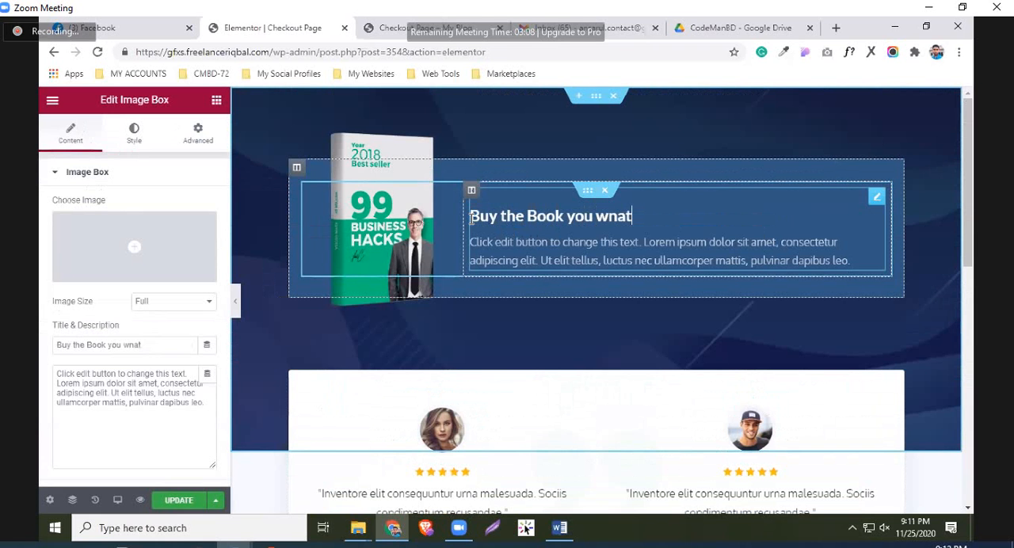
type("nto ")
type("to ge")
type("t ri")
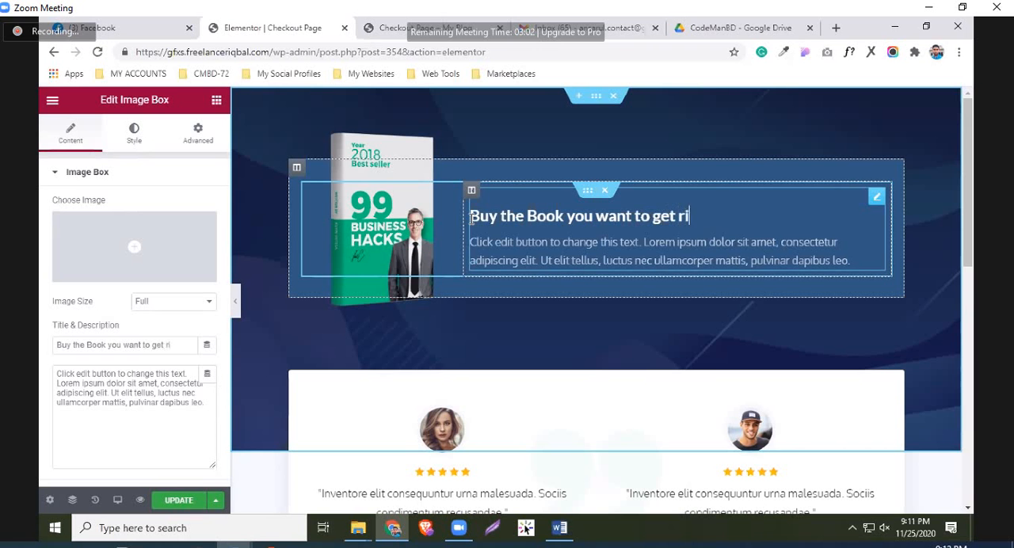
type("h")
key("BackSpace")
type("ght now.")
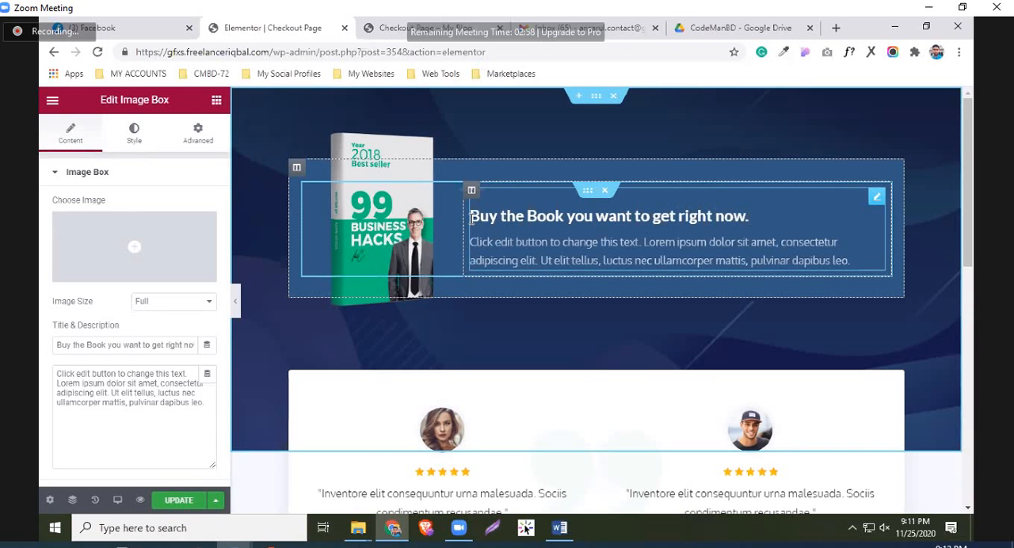
Review the [cartflows_checkout] shortcode widget below the testimonials and save the Checkout Page's changes
scroll(473, 220, "down", 4)
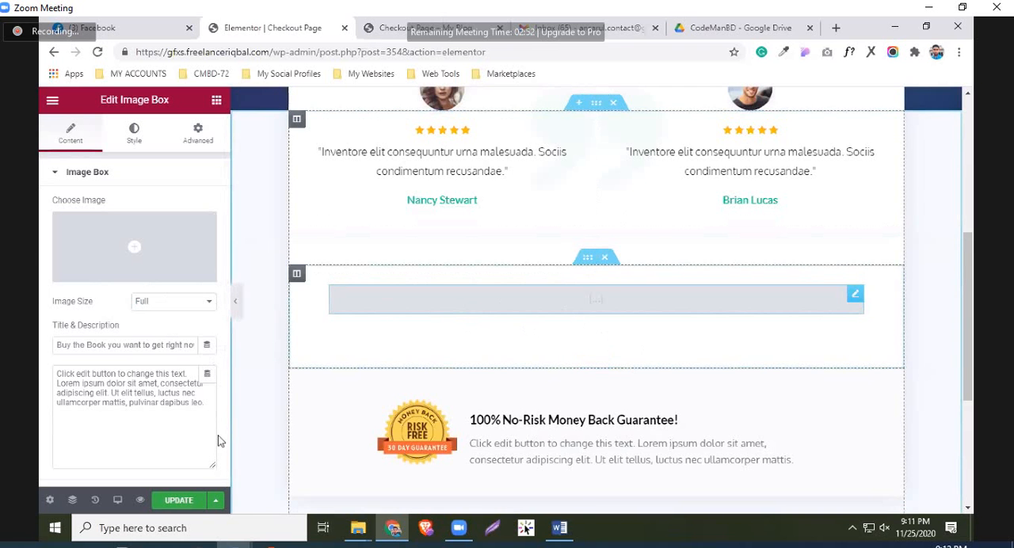
scroll(629, 301, "up", 4)
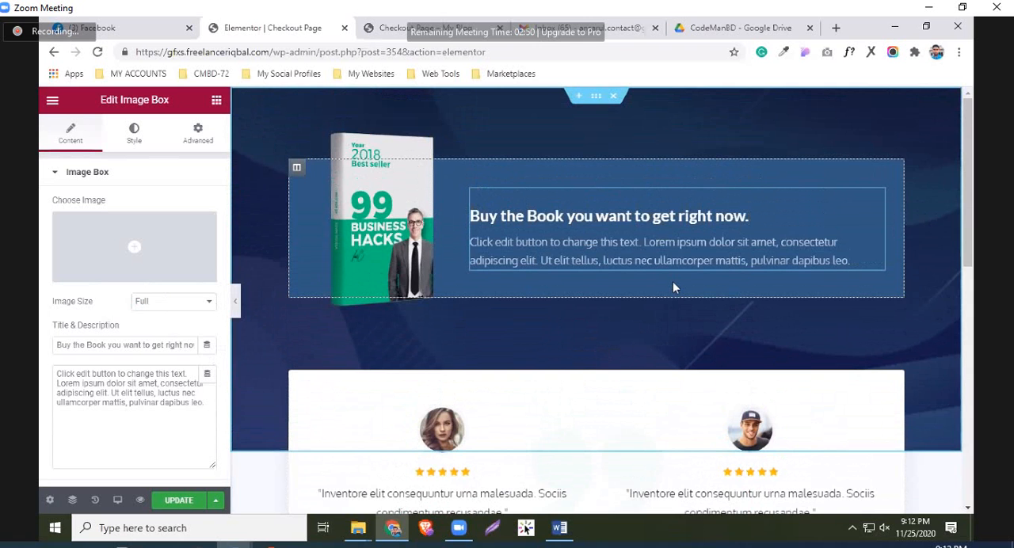
scroll(673, 288, "down", 2)
scroll(579, 399, "down", 2)
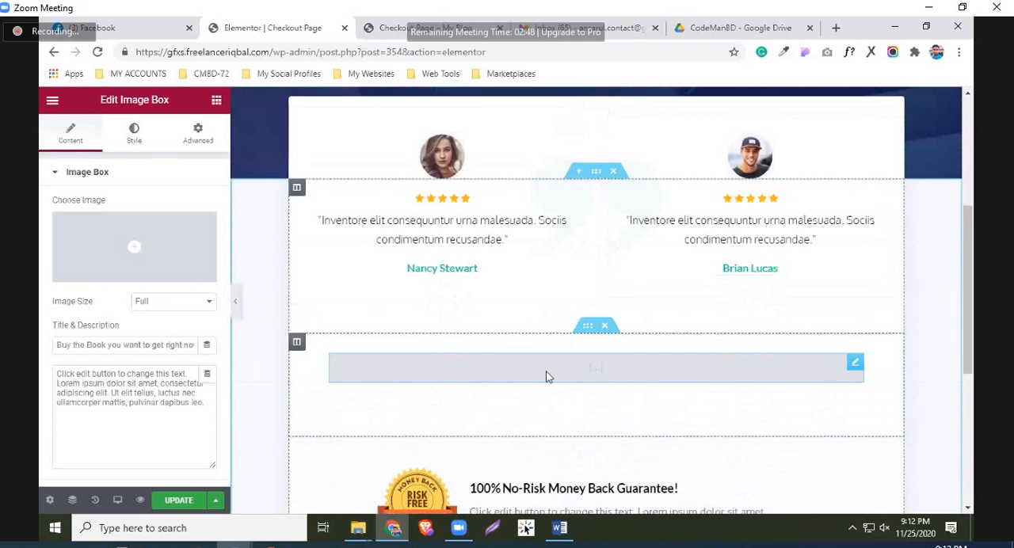
left_click(546, 378)
triple_click(53, 265)
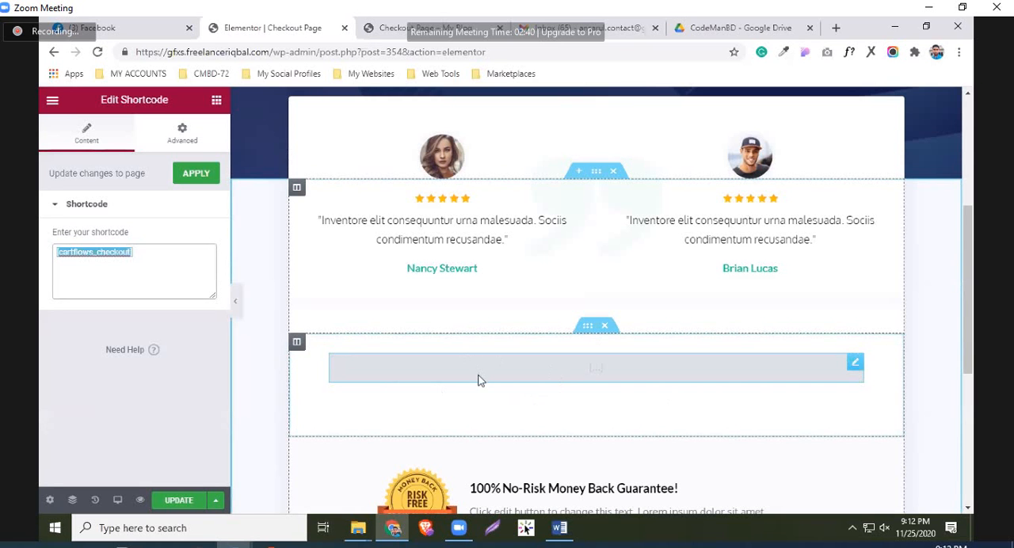
left_click(181, 501)
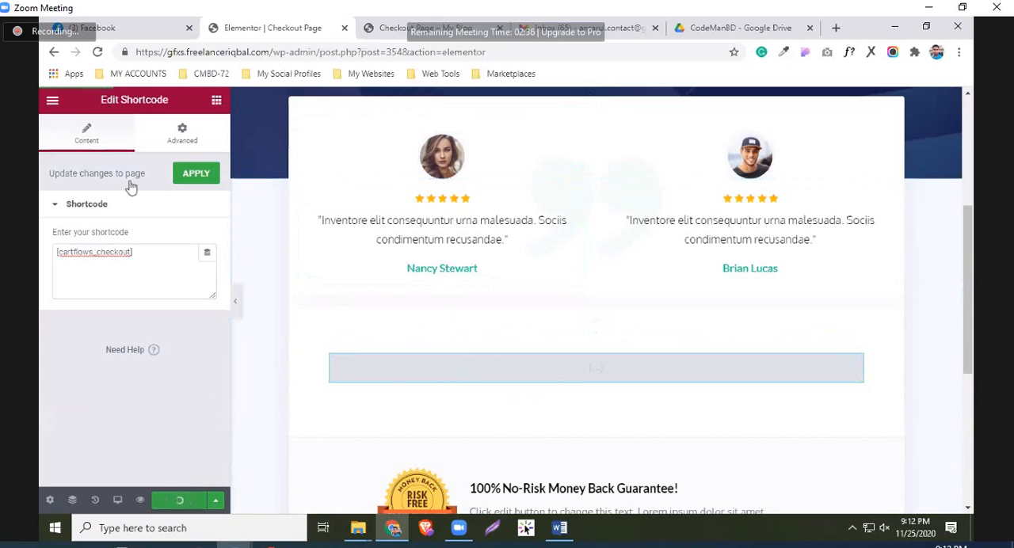
Exit Elementor to the dashboard and return to the flow after updating the Checkout Page step
left_click(53, 100)
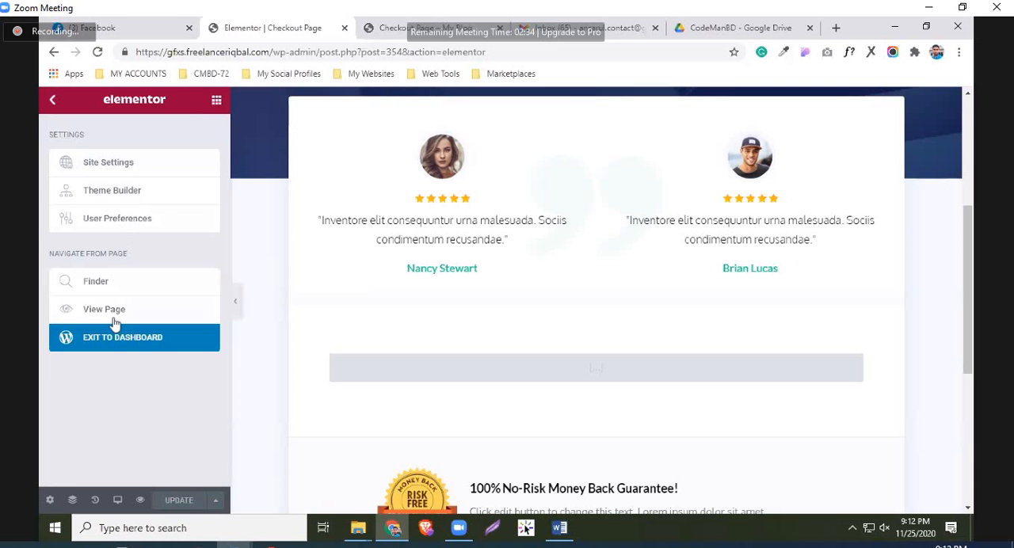
left_click(118, 344)
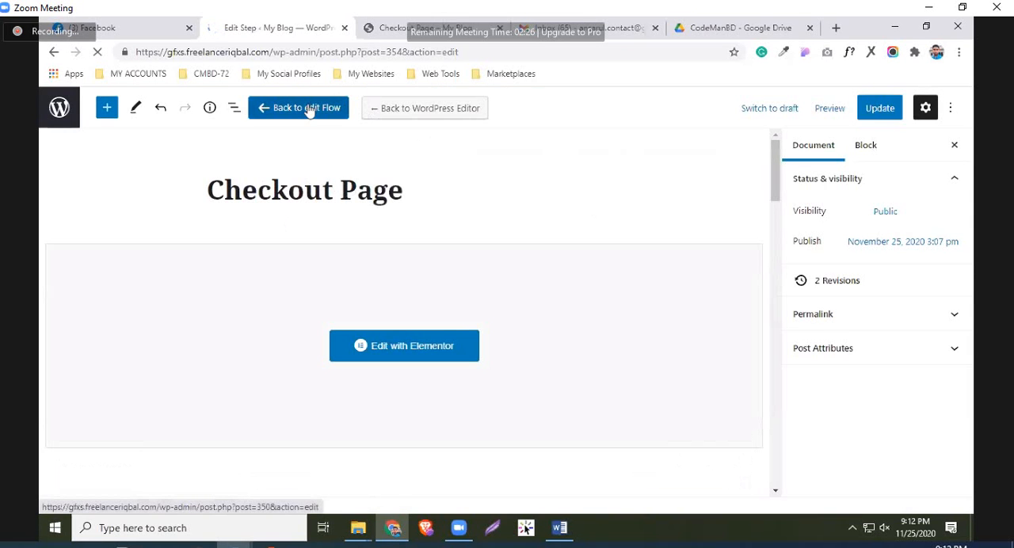
left_click(309, 109)
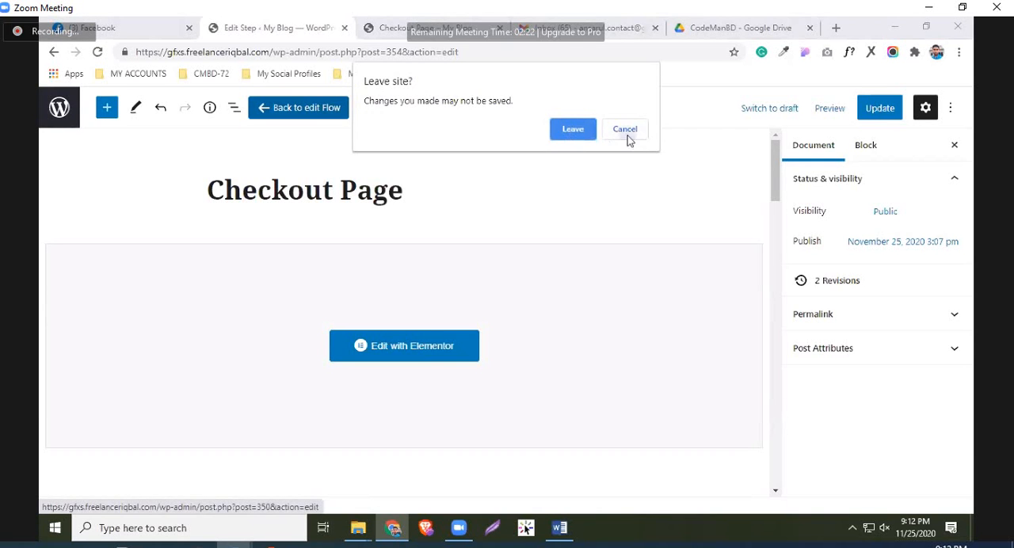
left_click(626, 131)
left_click(886, 115)
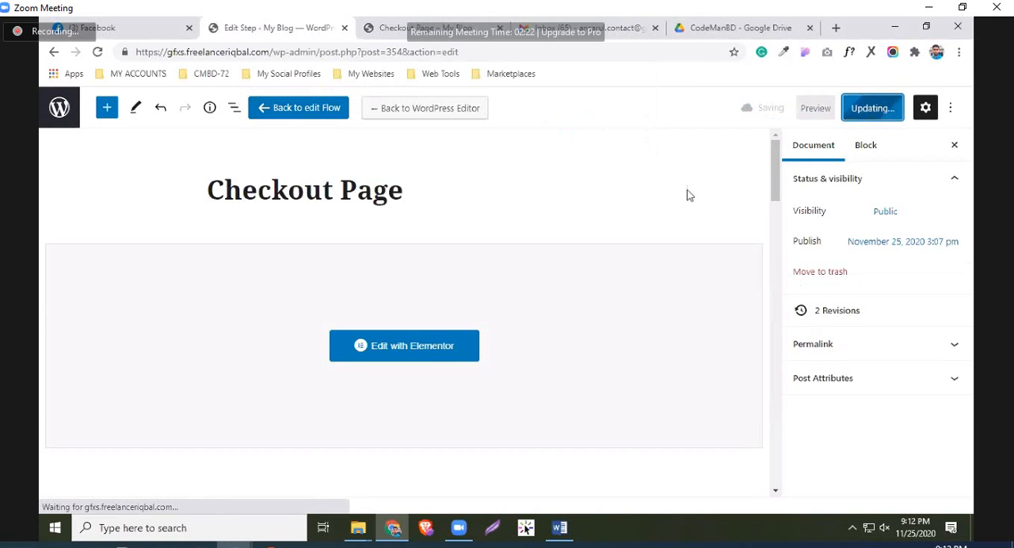
left_click(304, 111)
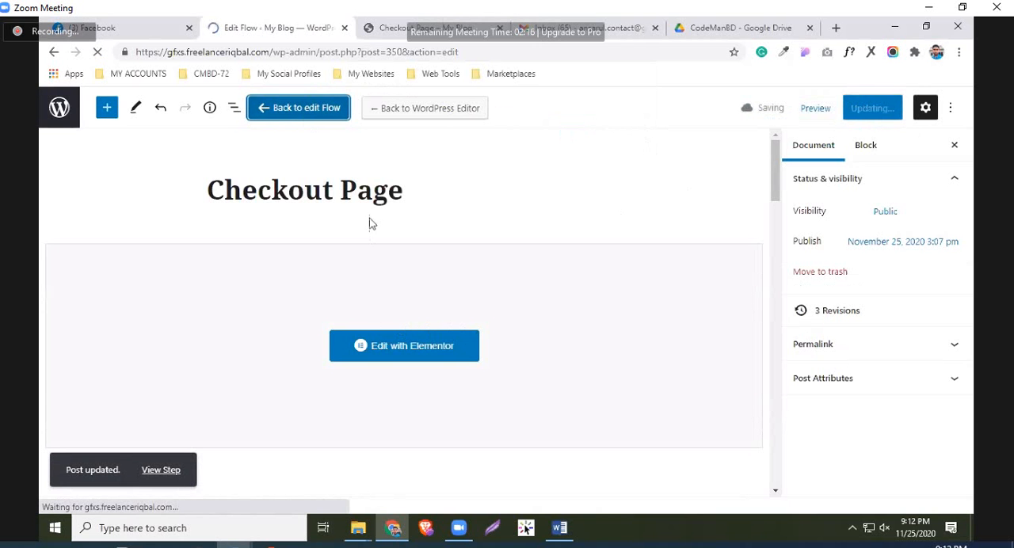
Update the EBook Upsell step with Book 2 (Up Sell Product) as its offer product and return to the flow
scroll(425, 378, "down", 3)
scroll(428, 372, "up", 1)
scroll(442, 341, "up", 1)
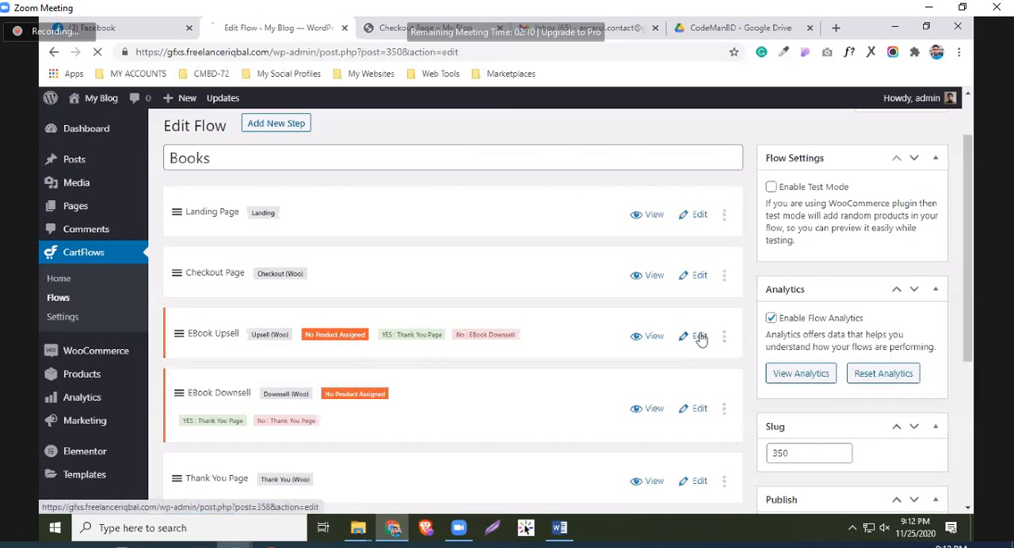
left_click(701, 338)
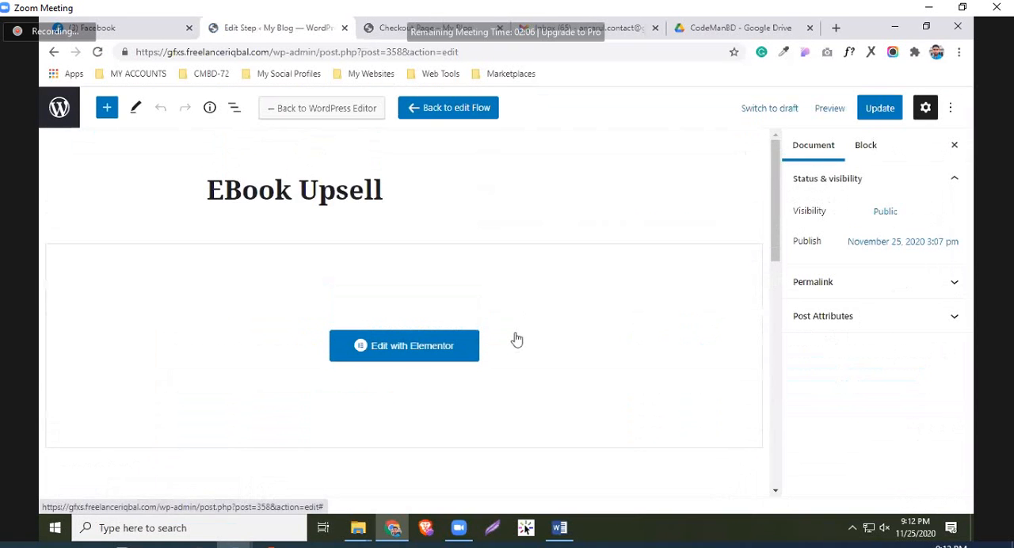
scroll(388, 357, "down", 5)
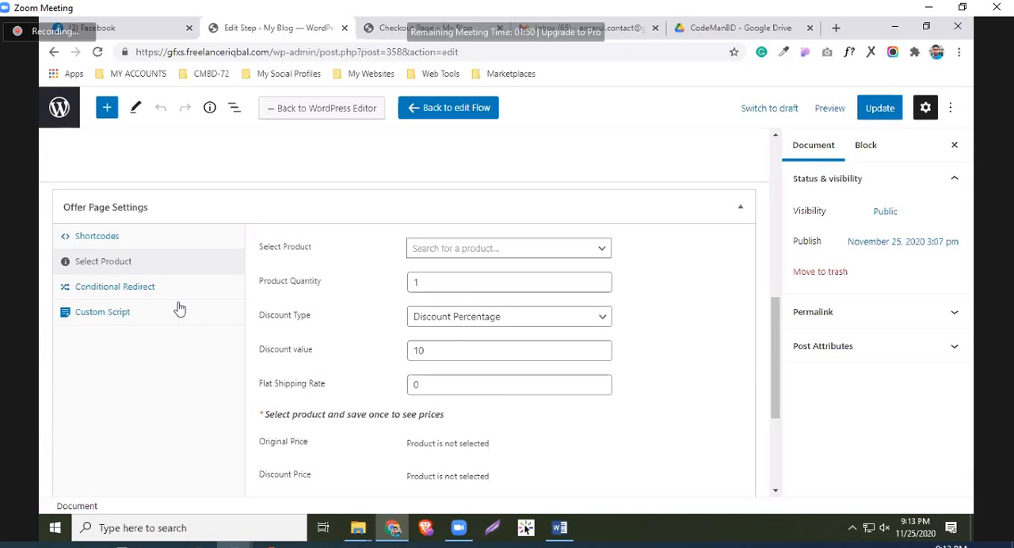
left_click(460, 249)
type("book")
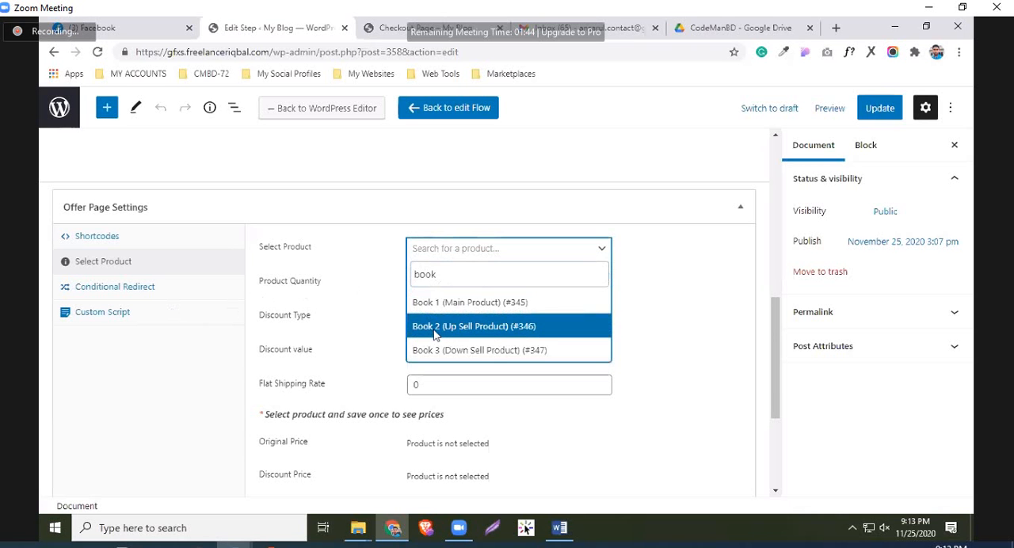
left_click(436, 327)
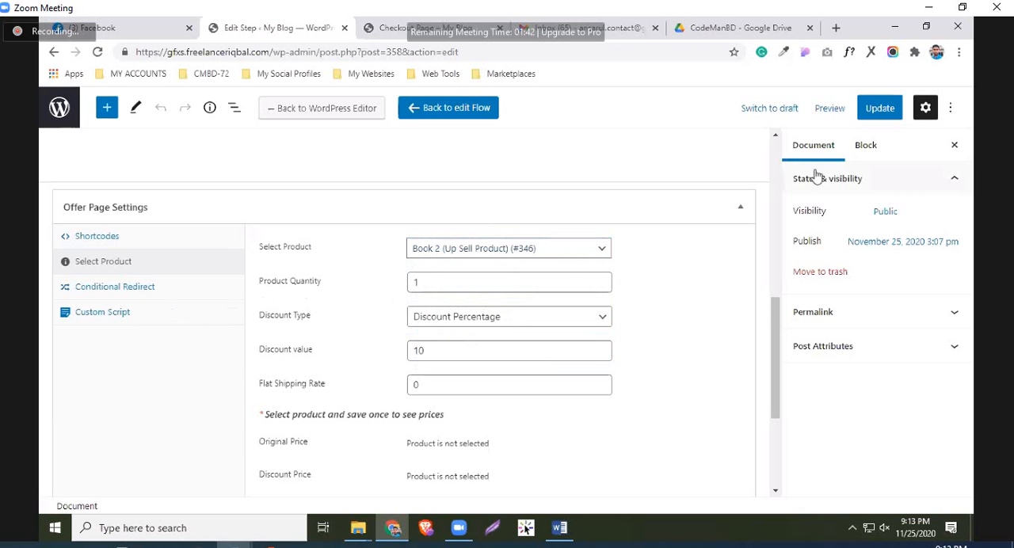
scroll(733, 267, "down", 1)
left_click(880, 108)
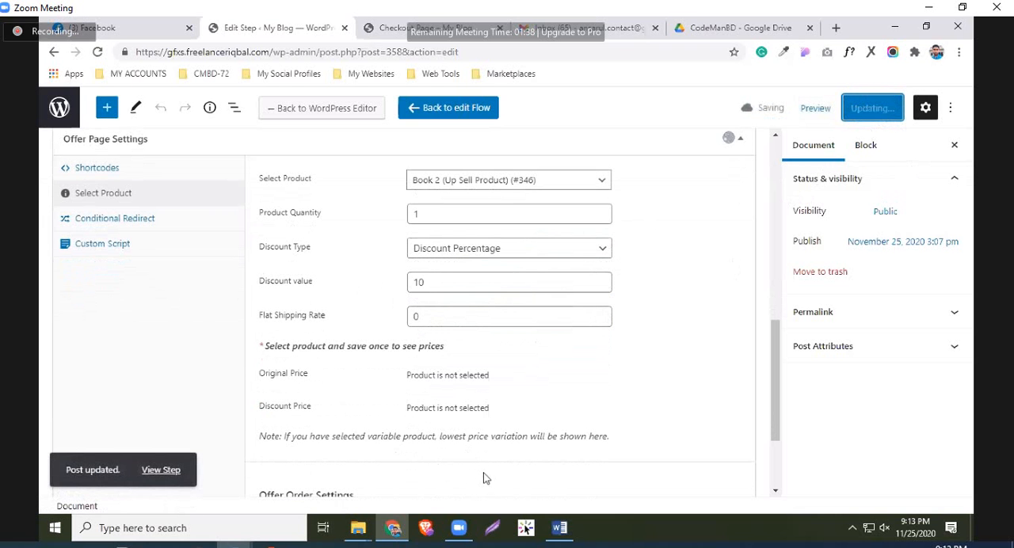
left_click(449, 116)
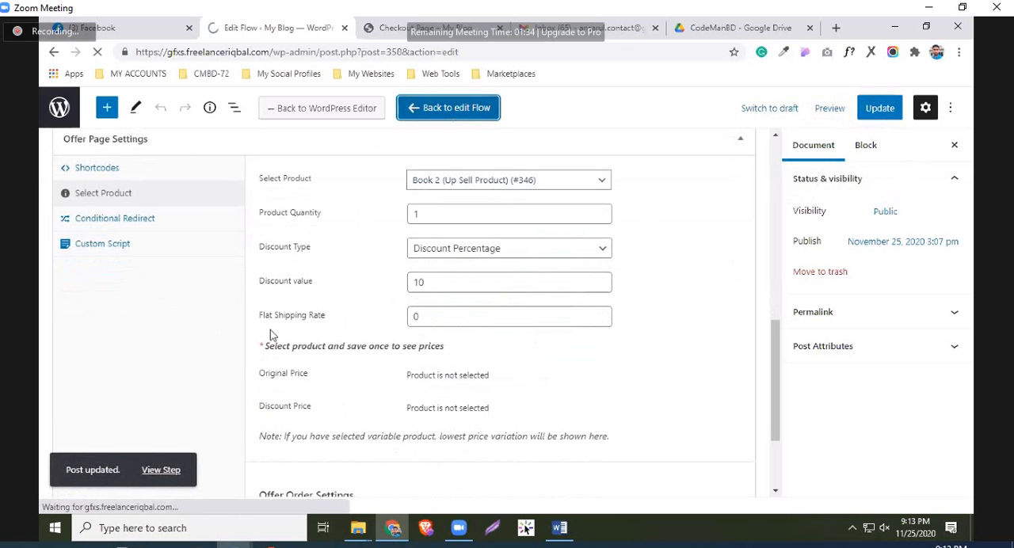
Update the EBook Downsell step with Book 3 (Down Sell Product) as its offer product and return to the flow
scroll(557, 282, "down", 2)
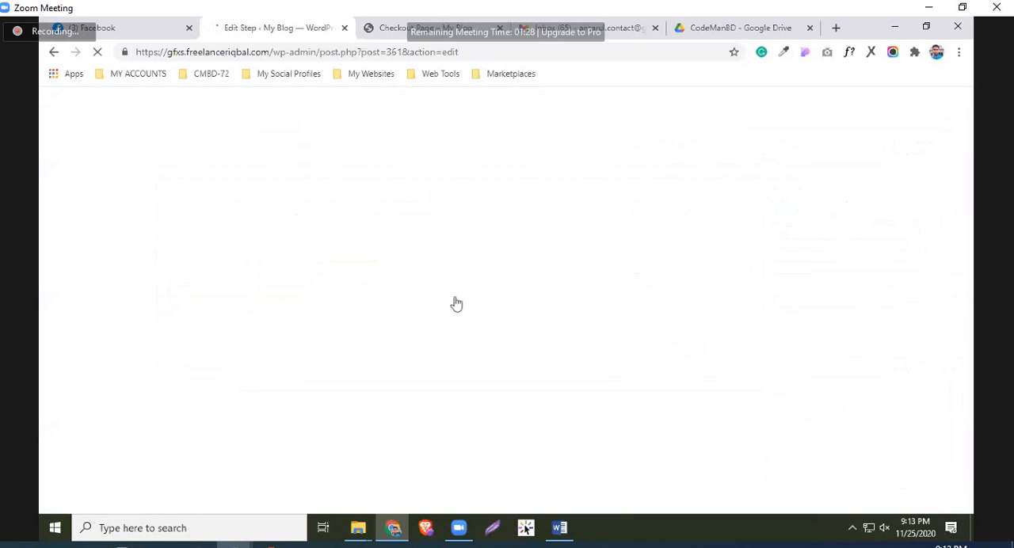
scroll(283, 368, "down", 5)
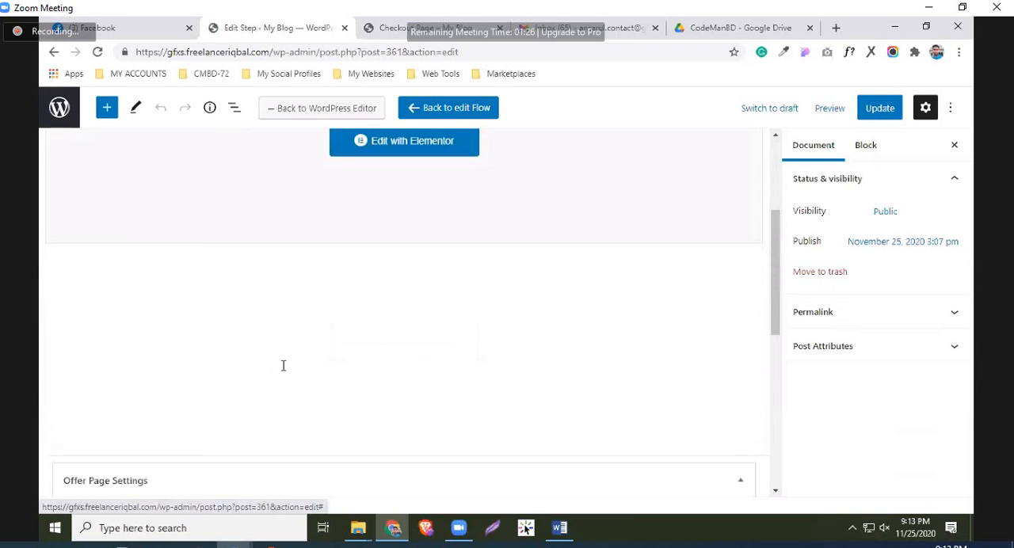
scroll(359, 400, "down", 2)
left_click(471, 248)
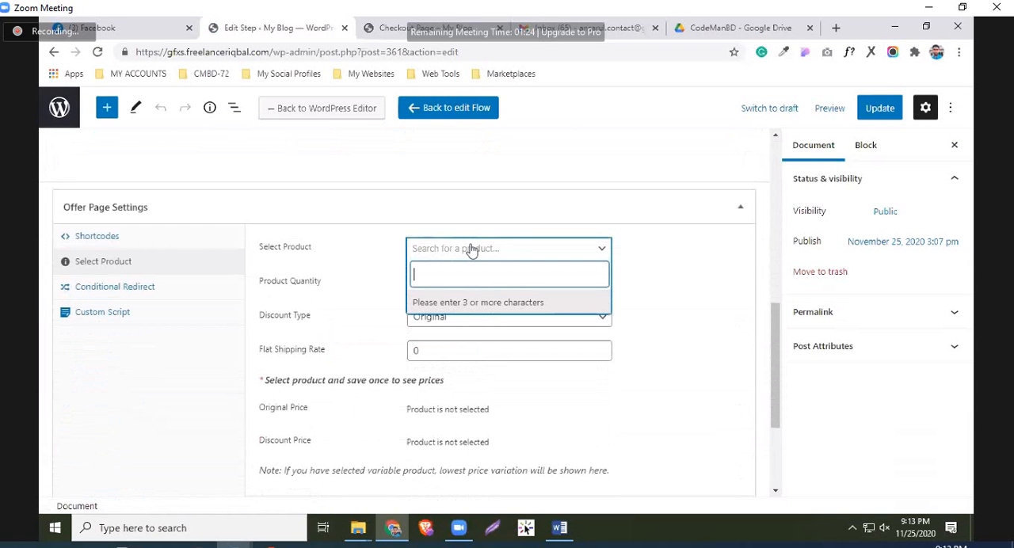
type("book")
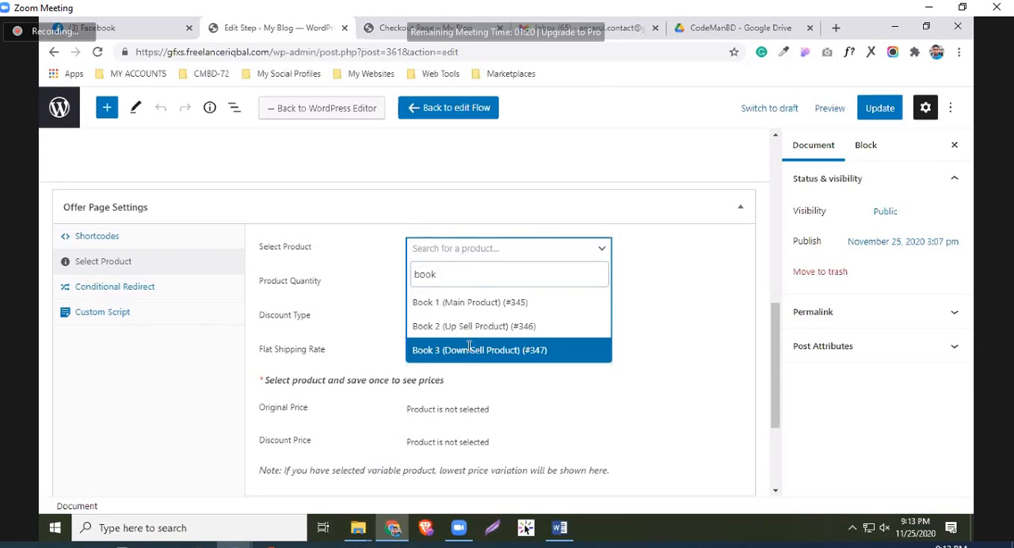
left_click(470, 349)
left_click(891, 110)
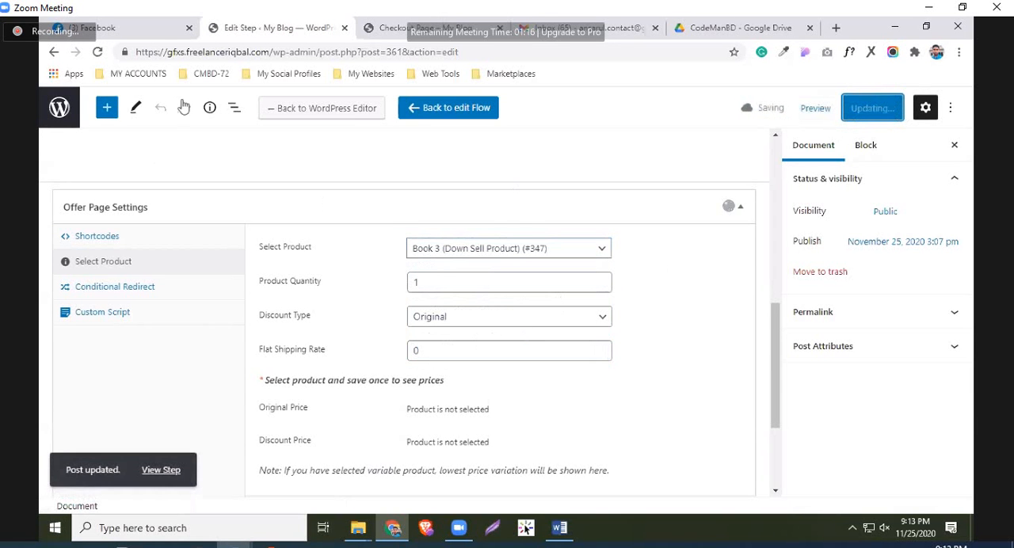
scroll(336, 224, "up", 1)
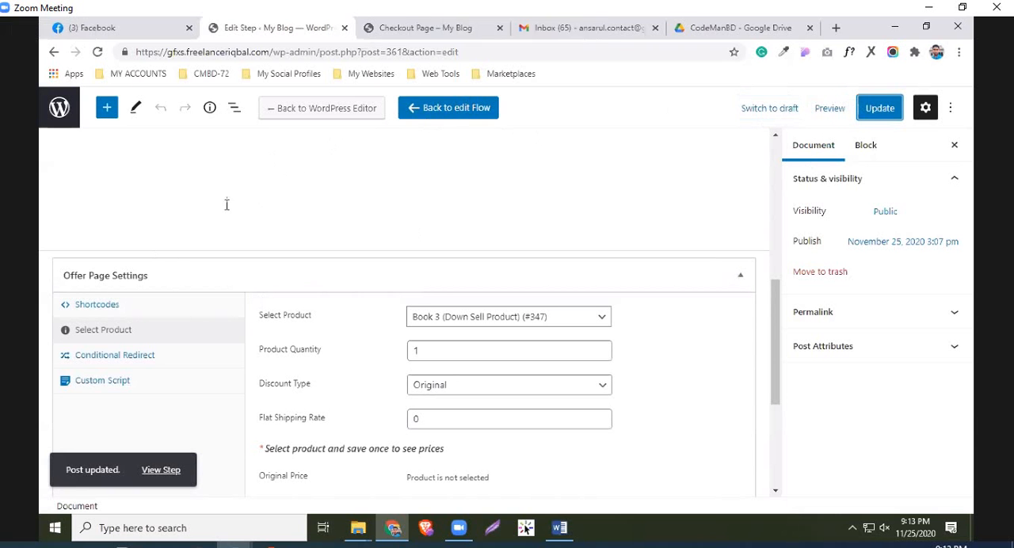
left_click(437, 109)
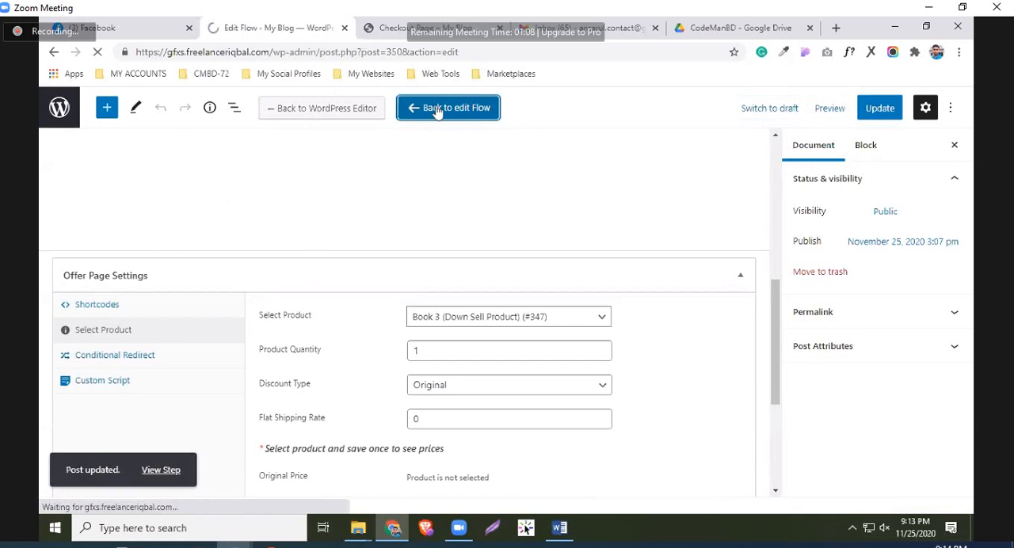
View the Landing Page step in a separate tab and follow it to the checkout page to examine the order section
scroll(605, 276, "down", 1)
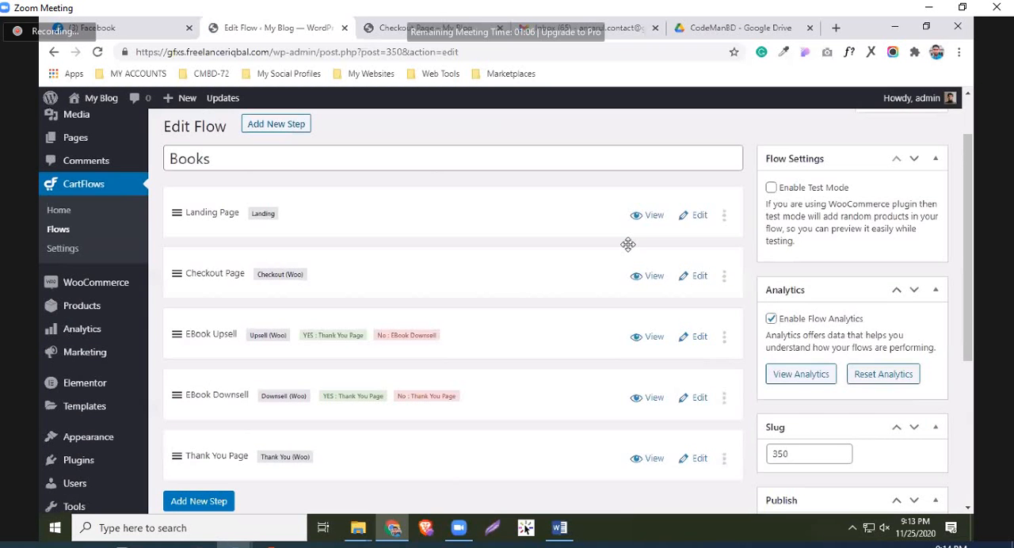
right_click(648, 215)
left_click(685, 224)
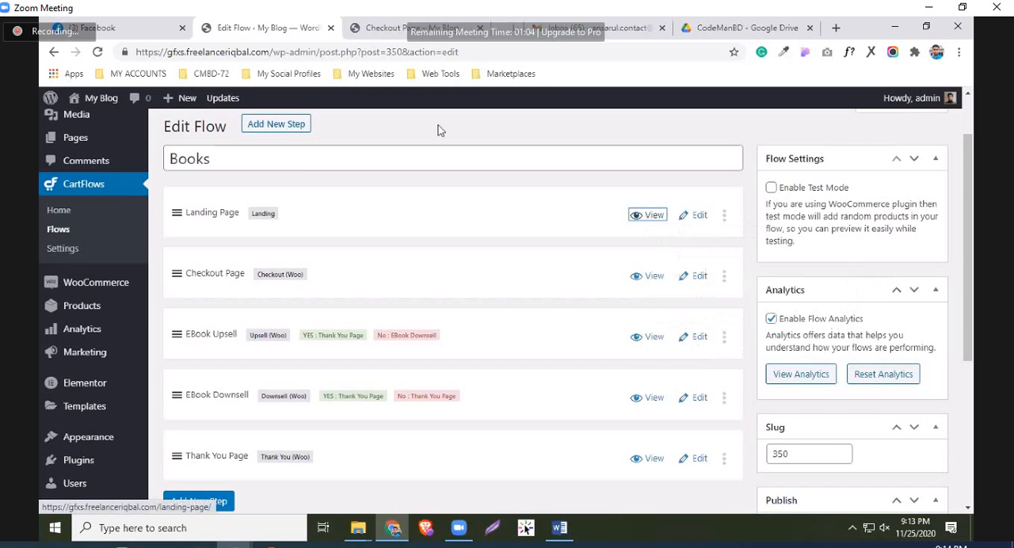
left_click(480, 27)
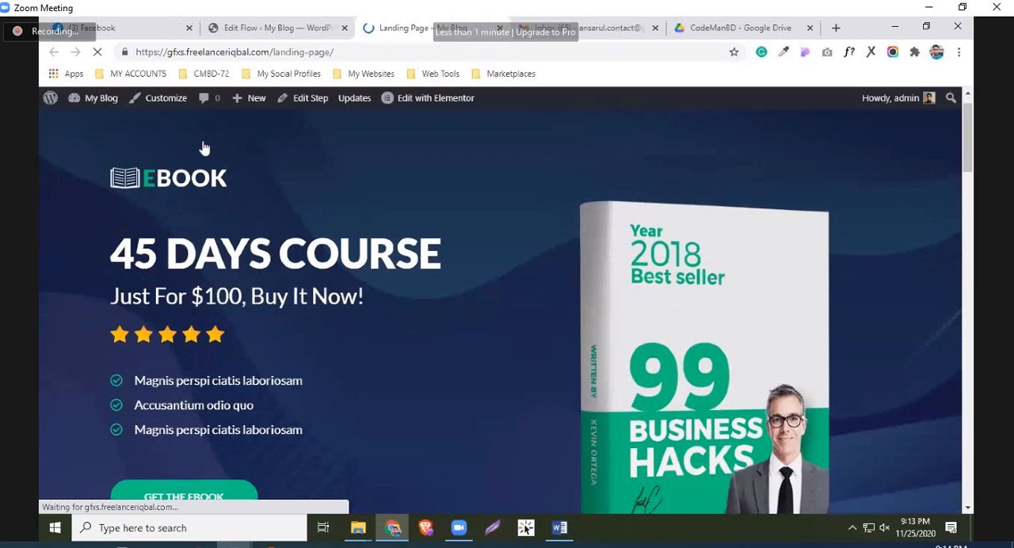
scroll(476, 359, "down", 1)
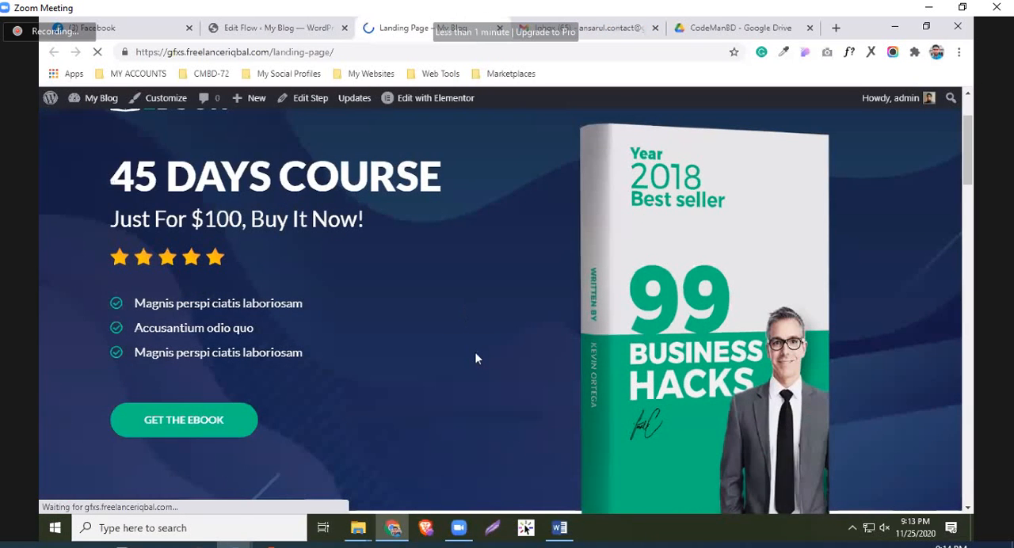
scroll(467, 364, "down", 2)
scroll(459, 270, "down", 5)
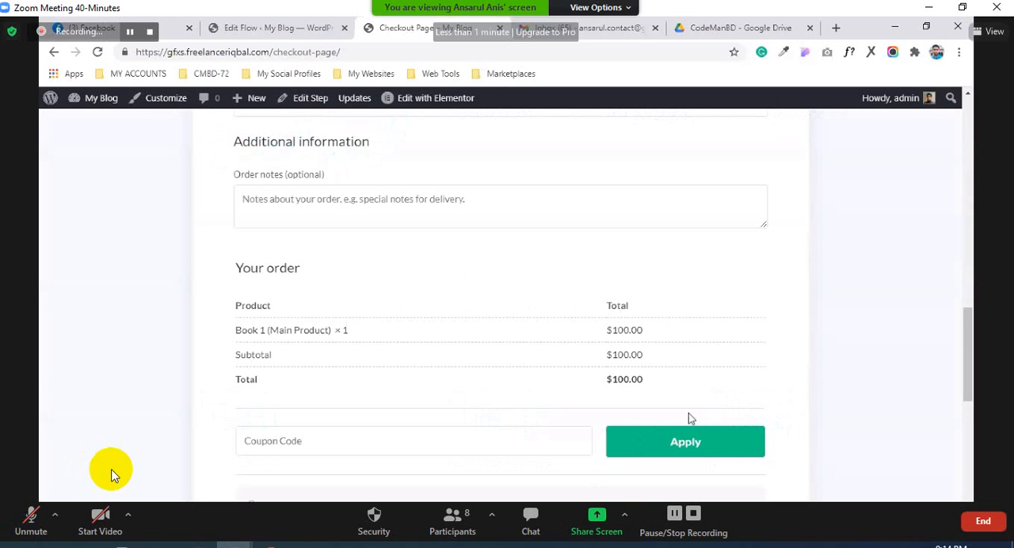
Unmute the microphone in the Zoom meeting
left_click(29, 521)
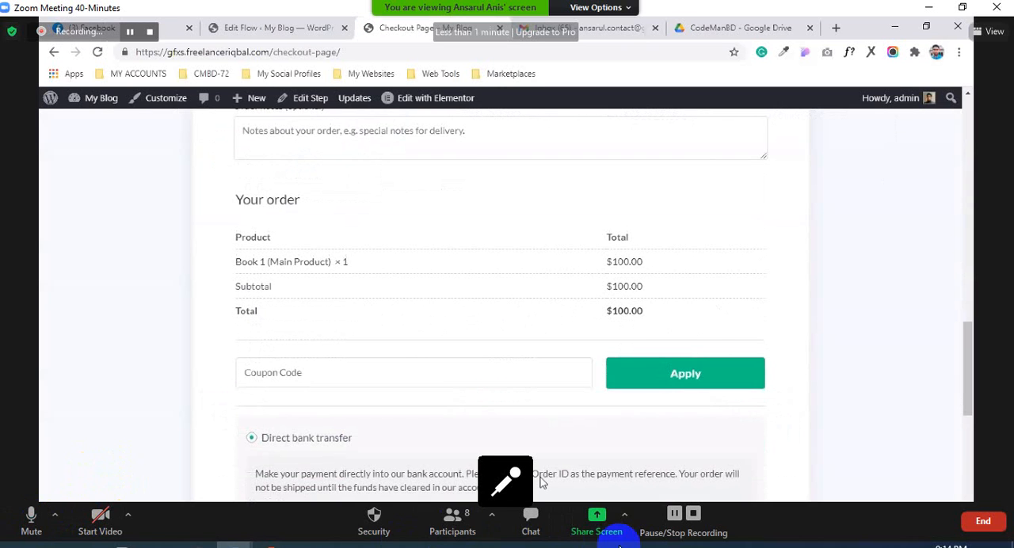